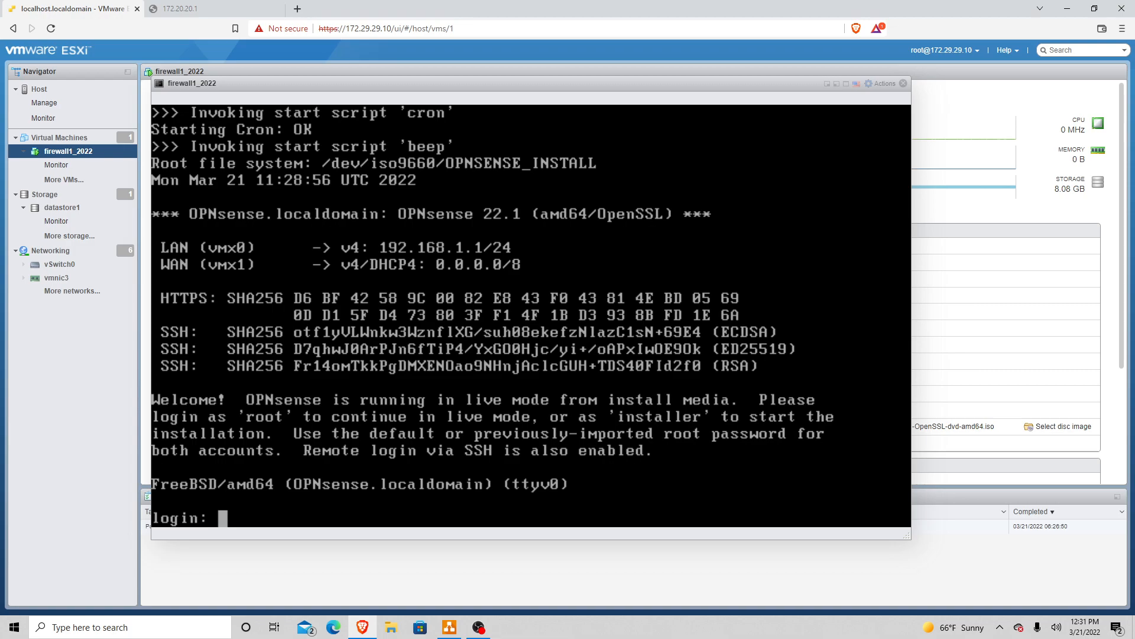
Step: Log in to the VM console as installer with its password to launch the OPNsense installer
type("installer")
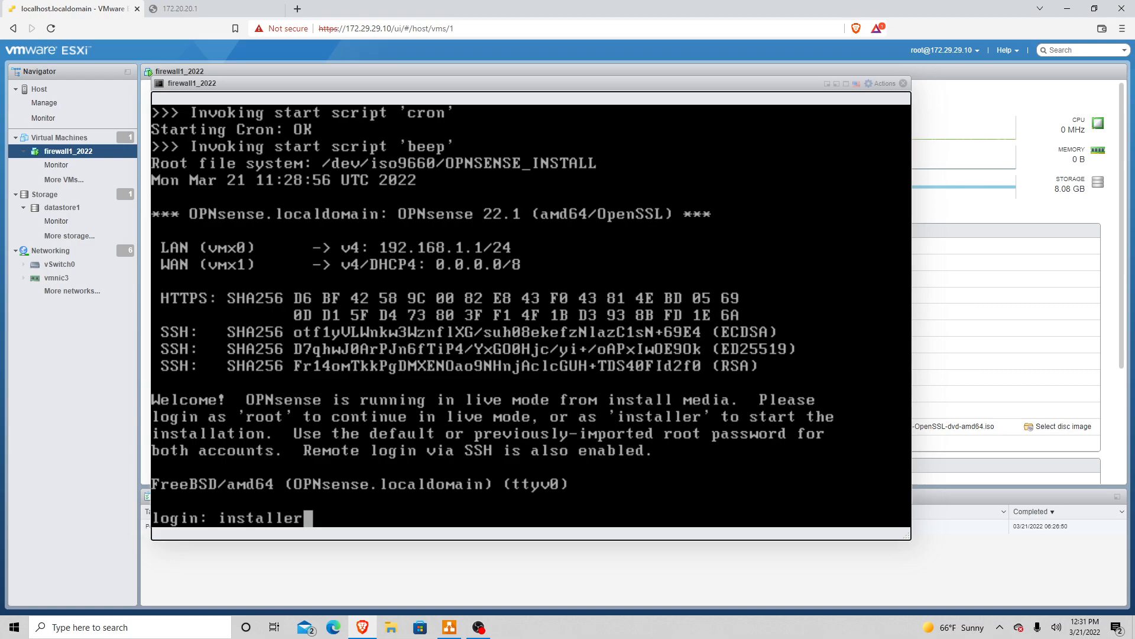
key("Return")
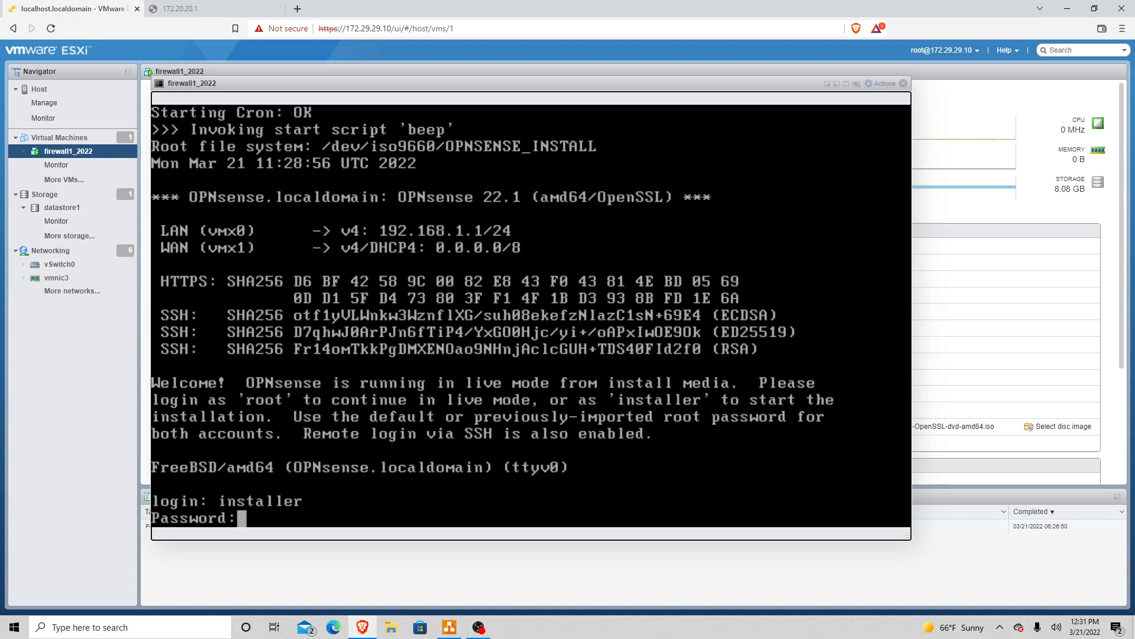
key("Return")
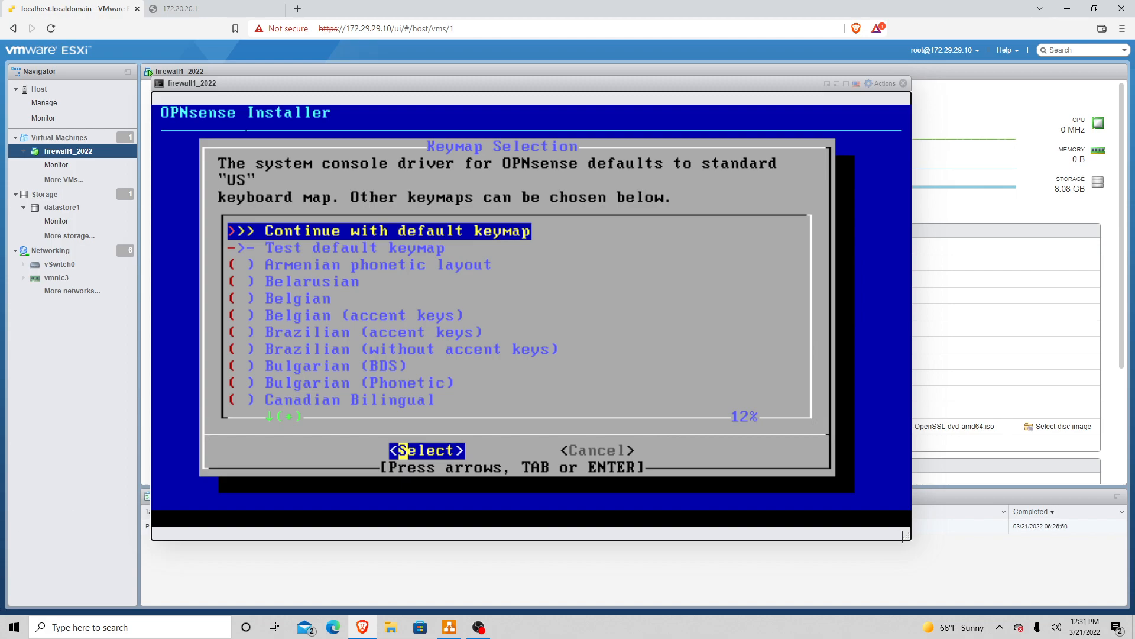
Step: Keep the default keymap and start the Install (ZFS) option
key("Return")
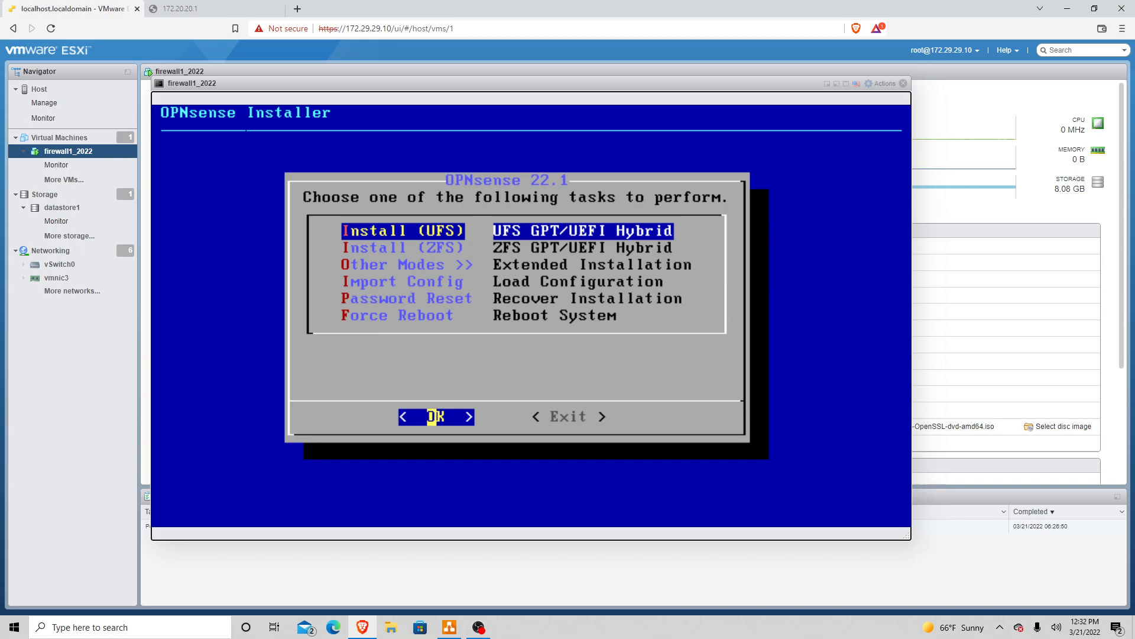
key("Down")
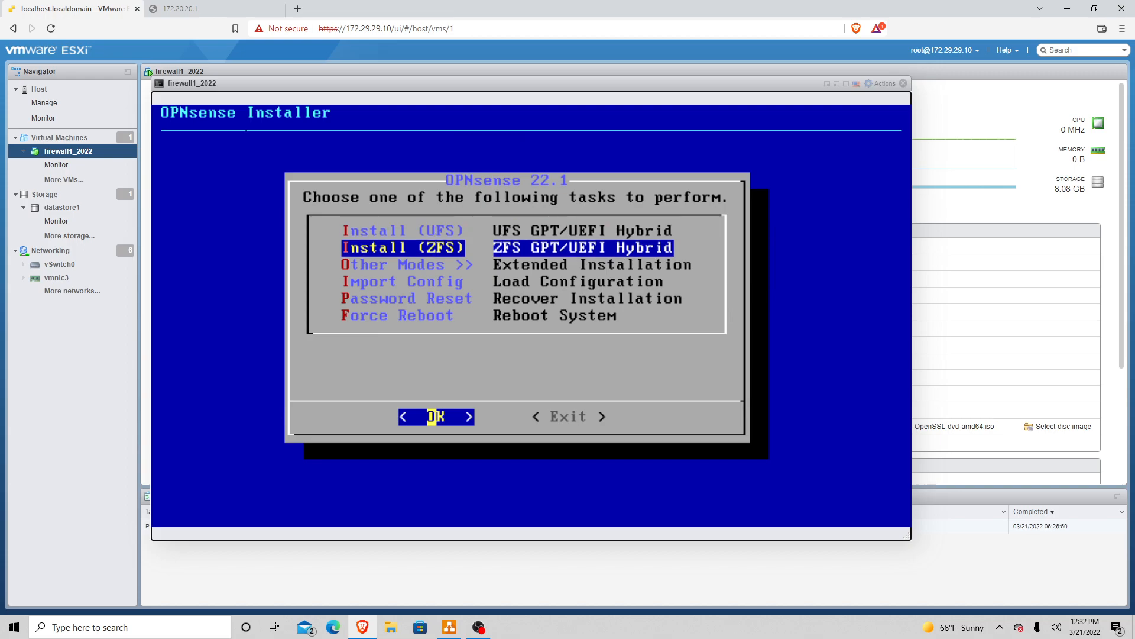
key("Down")
key("Up")
key("Return")
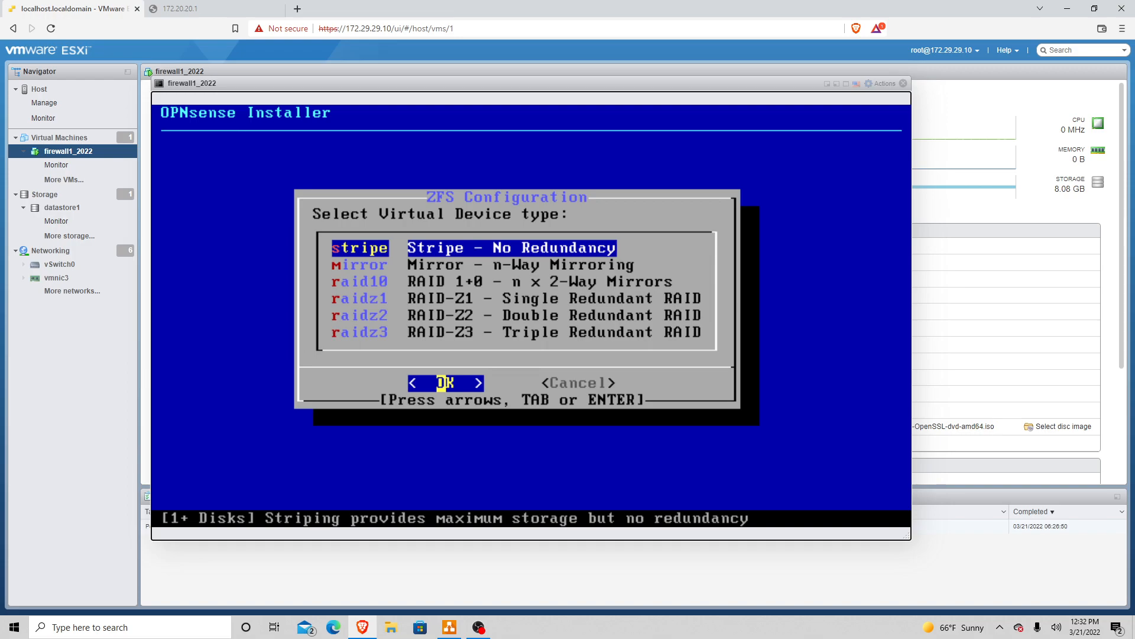
Step: Choose a ZFS stripe on disk da0 and confirm erasing it to begin installation
key("Return")
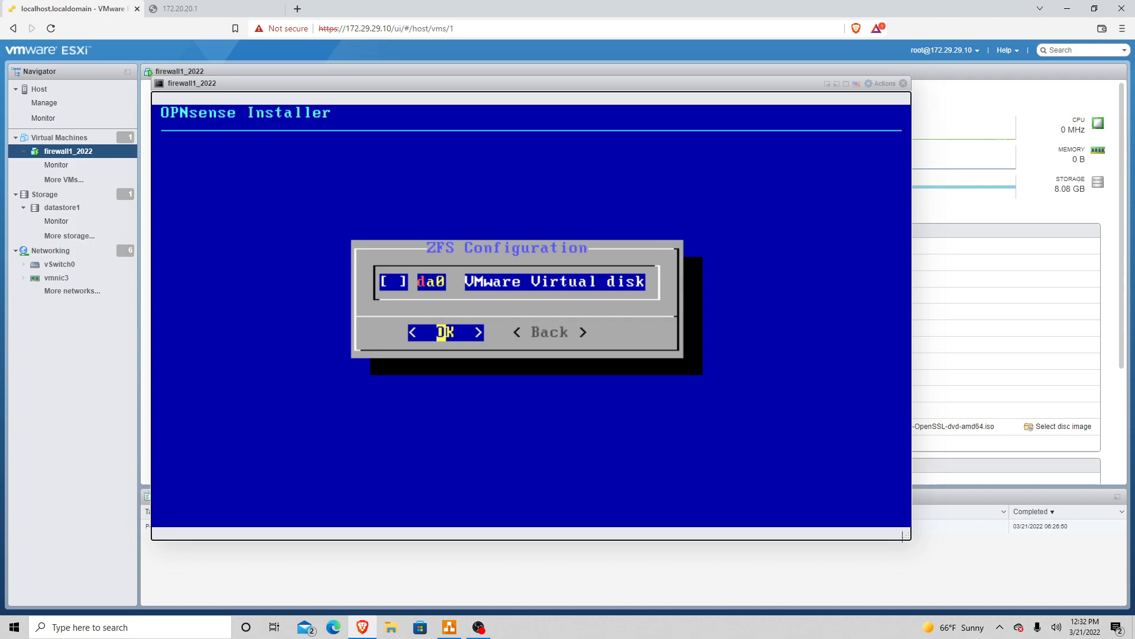
key("space")
key("Return")
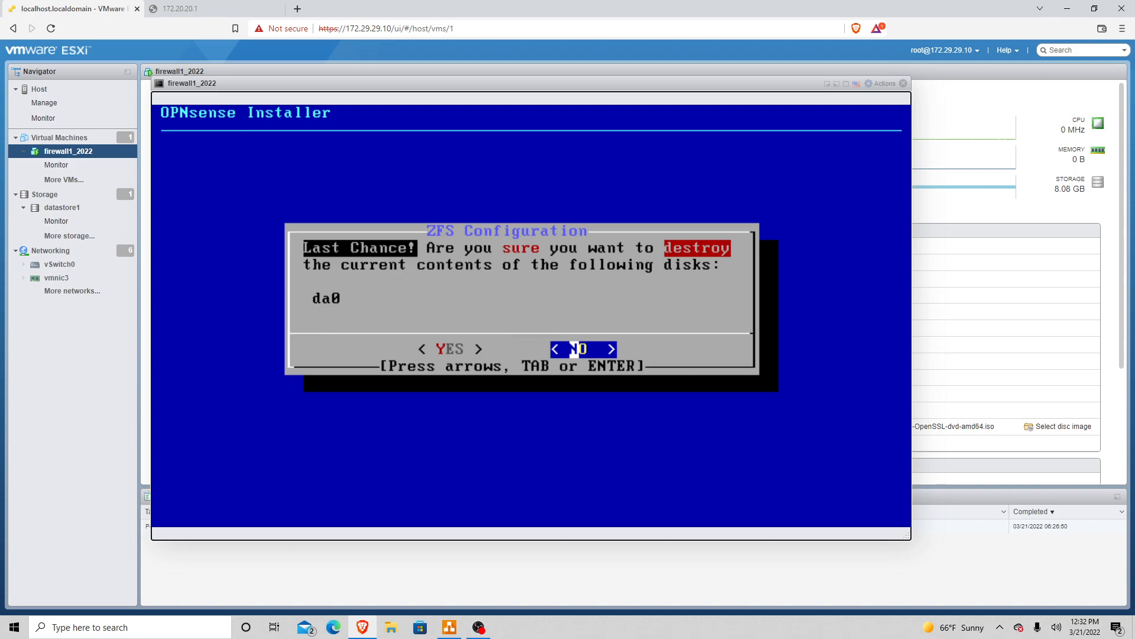
key("Left")
key("Return")
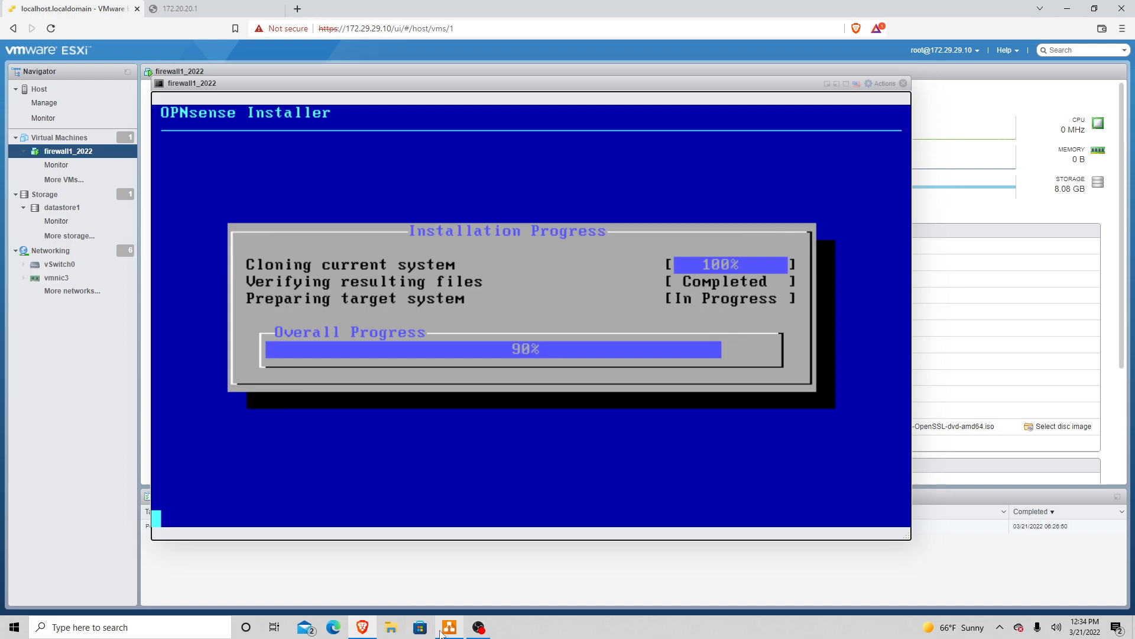
Step: Wait while the OPNsense installation copies files to disk
mouse_move(442, 633)
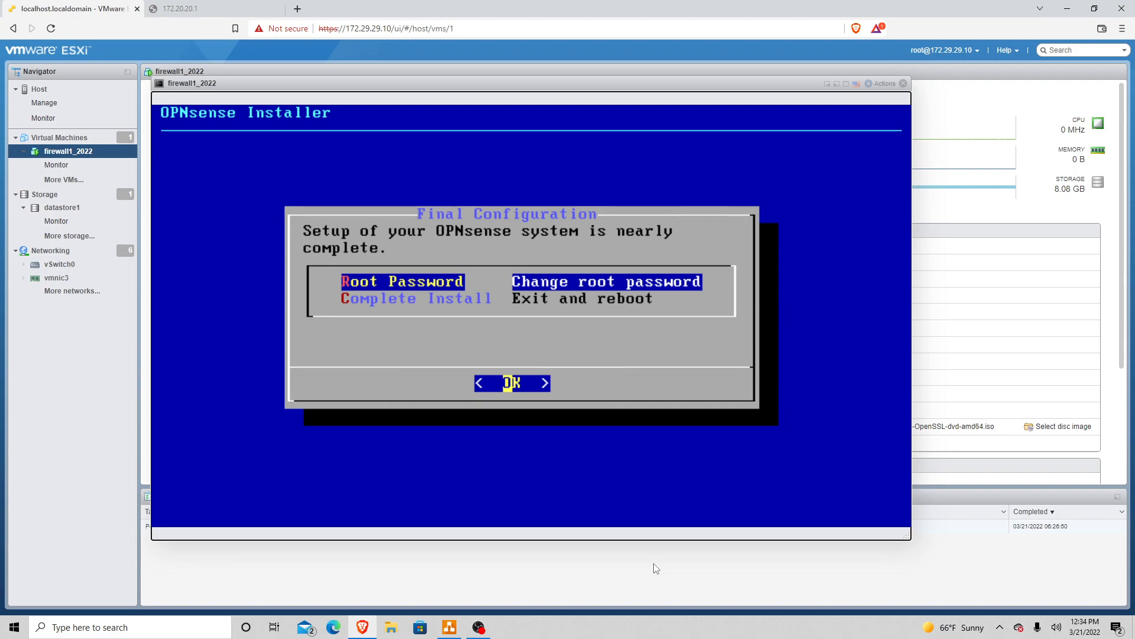
Step: Select Complete Install (Exit and reboot) to reboot into the installed OPNsense
key("Down")
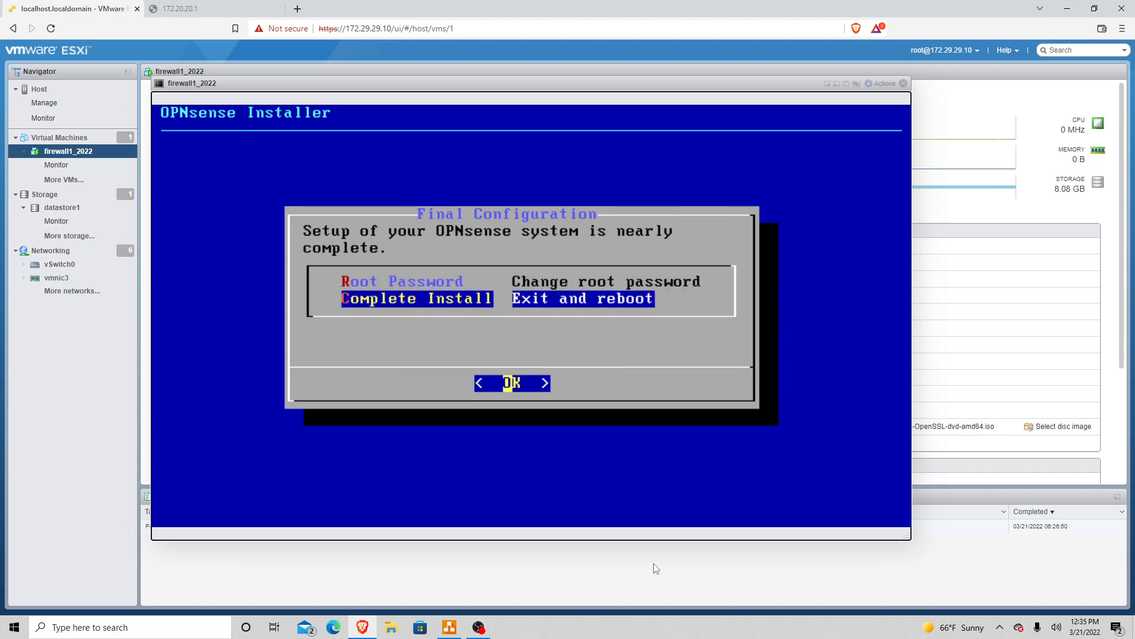
key("Up")
key("Down")
key("Return")
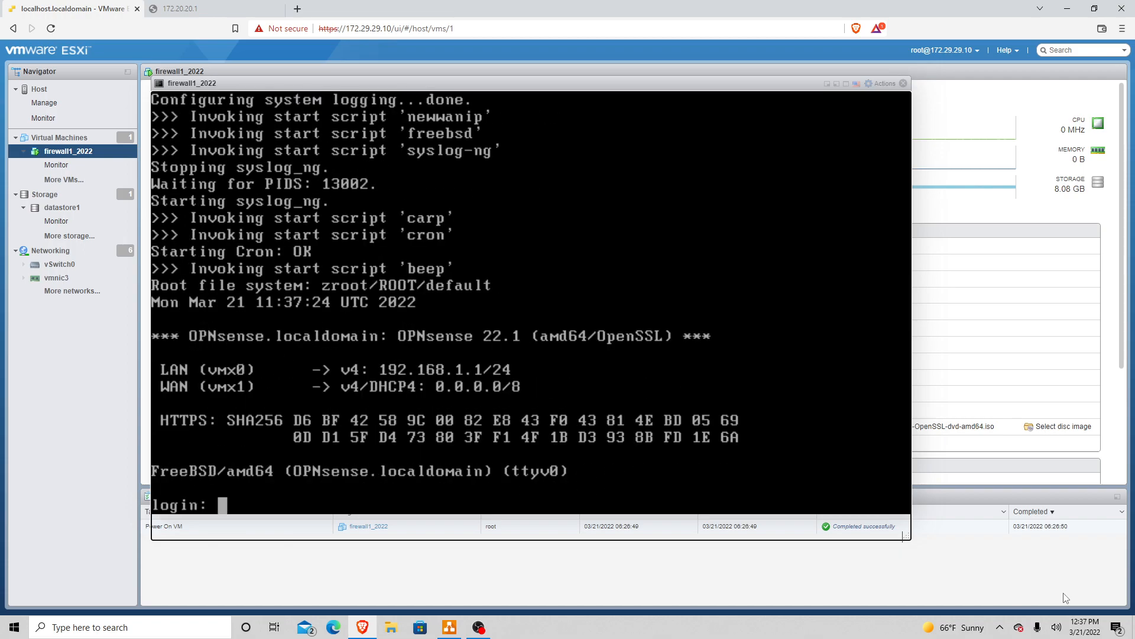
Step: Log in to the OPNsense console as root
type("root")
key("Return")
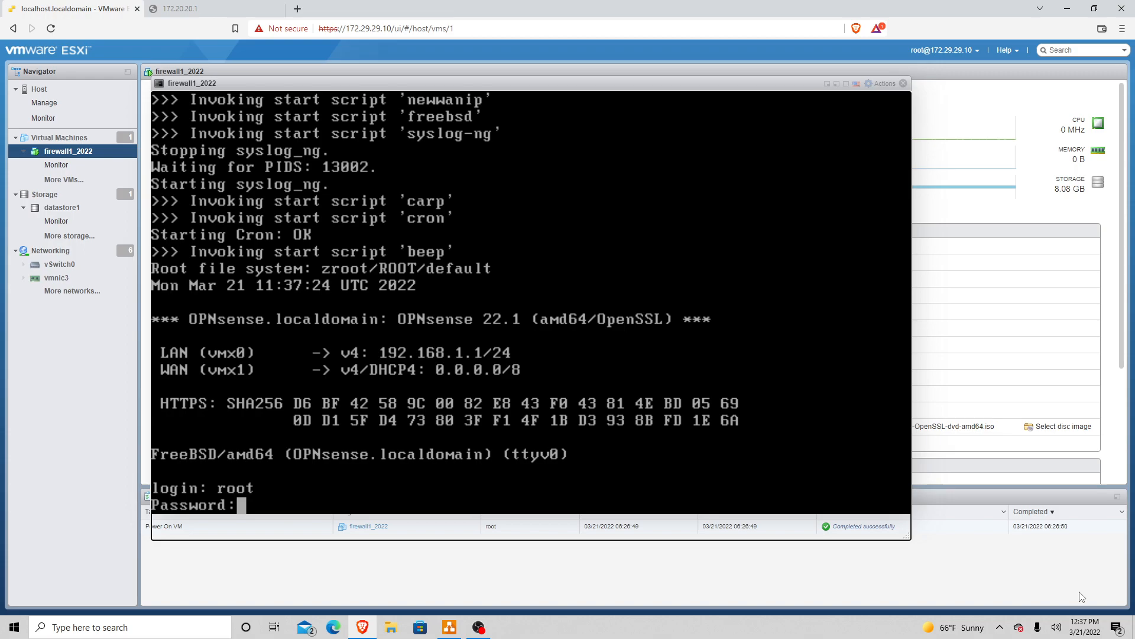
key("Return")
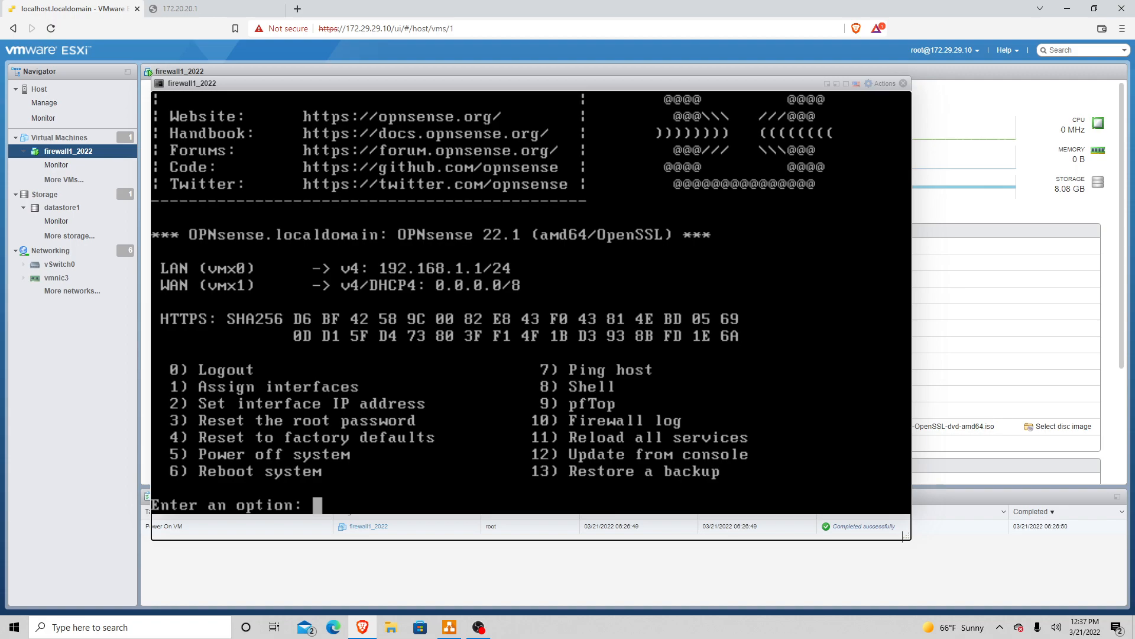
Step: Power off the system with menu option 5, confirming with y
type("5")
key("Return")
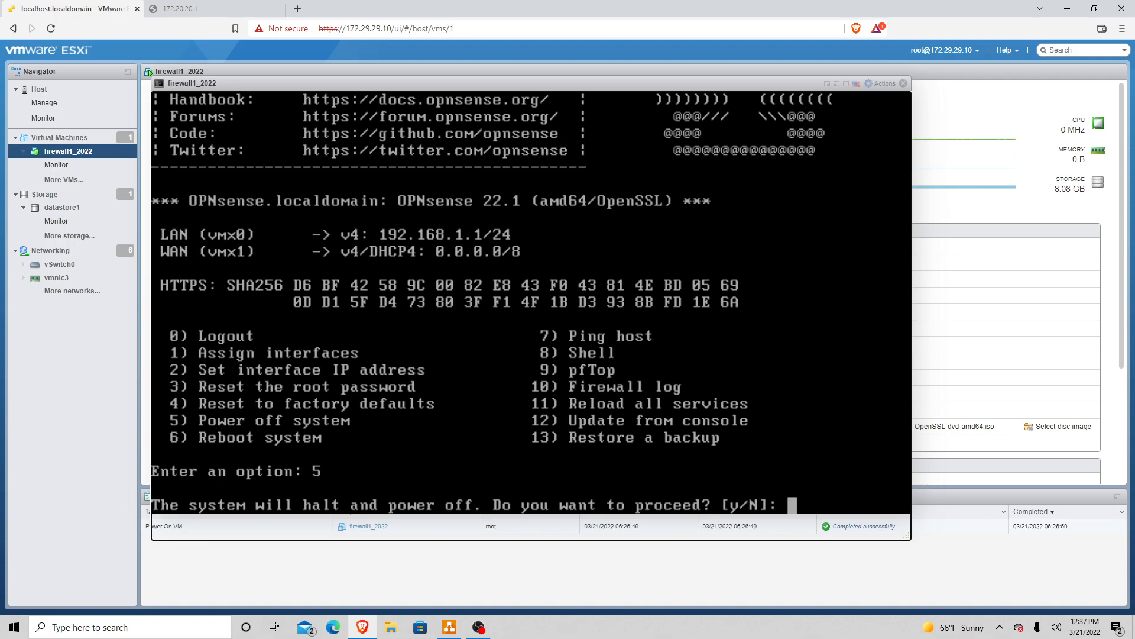
type("y")
key("Return")
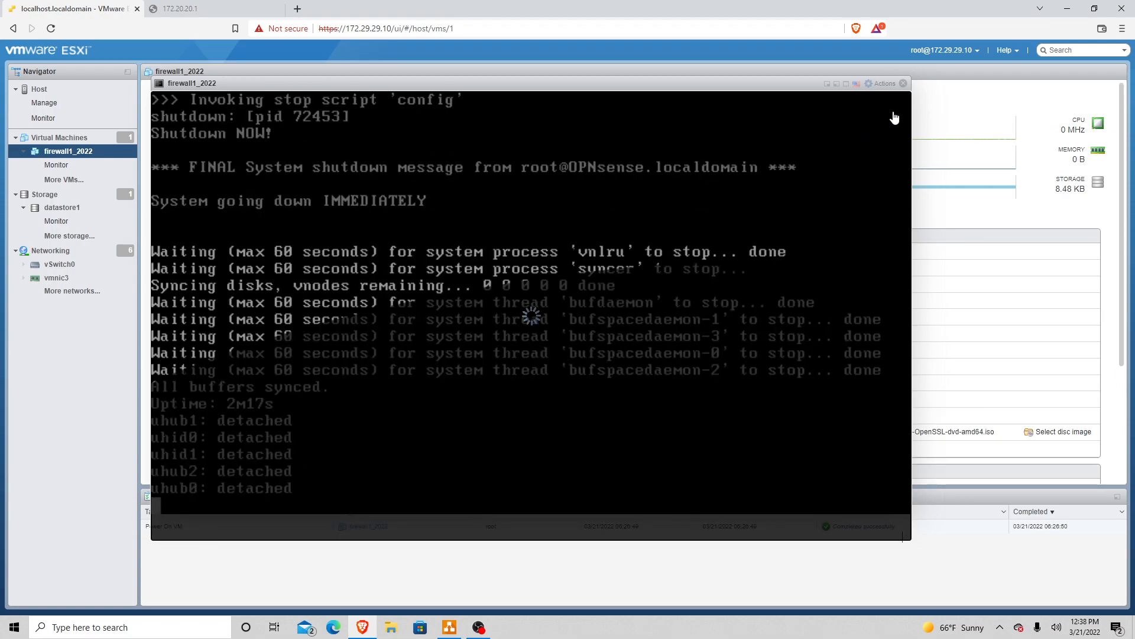
Step: Close the console and review firewall1_2022's hardware settings without saving
left_click(903, 84)
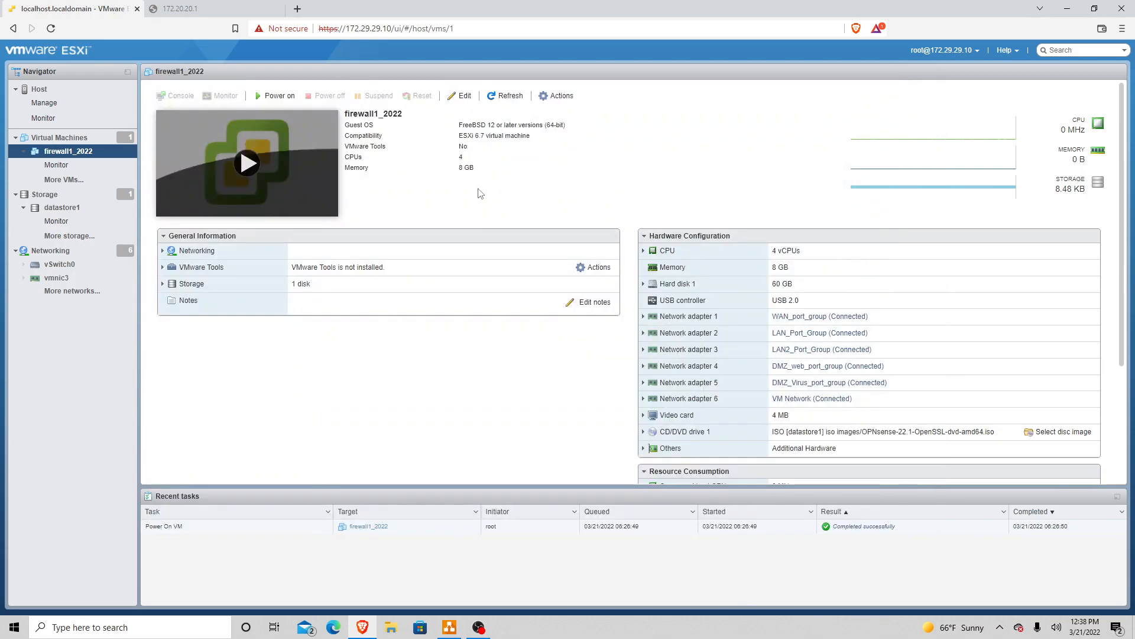
left_click(464, 98)
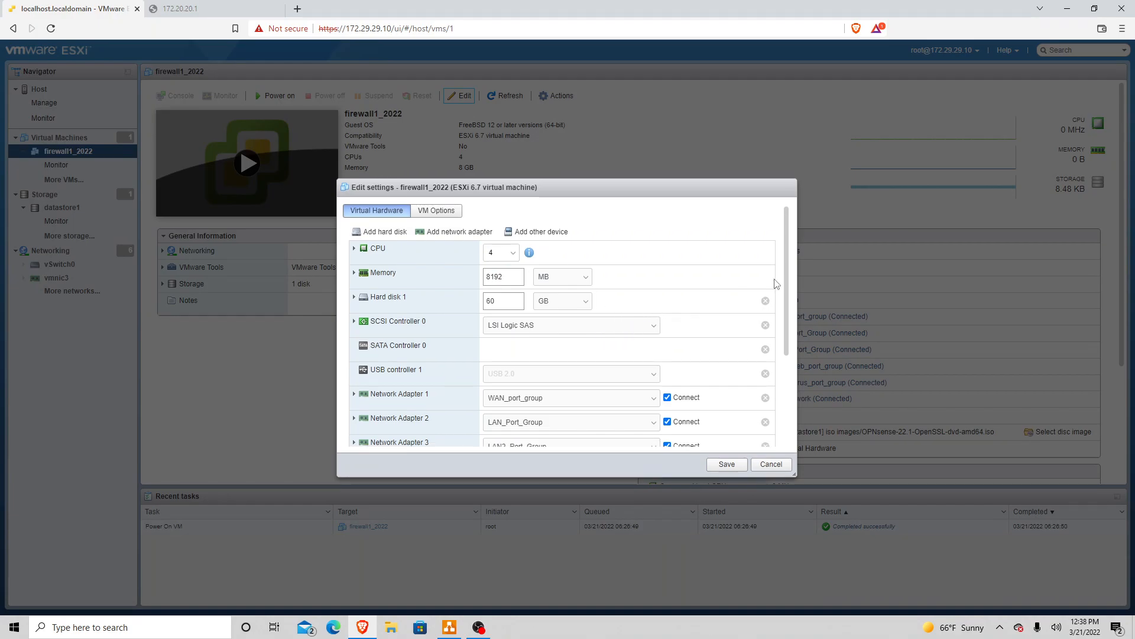
left_click_drag(786, 273, 786, 306)
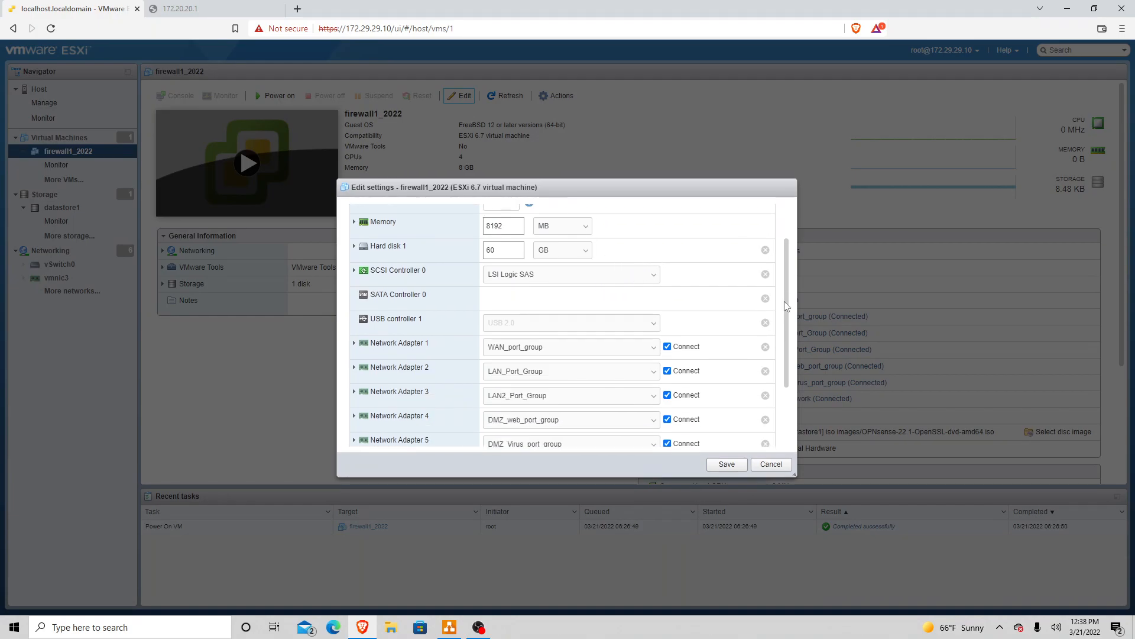
left_click(772, 465)
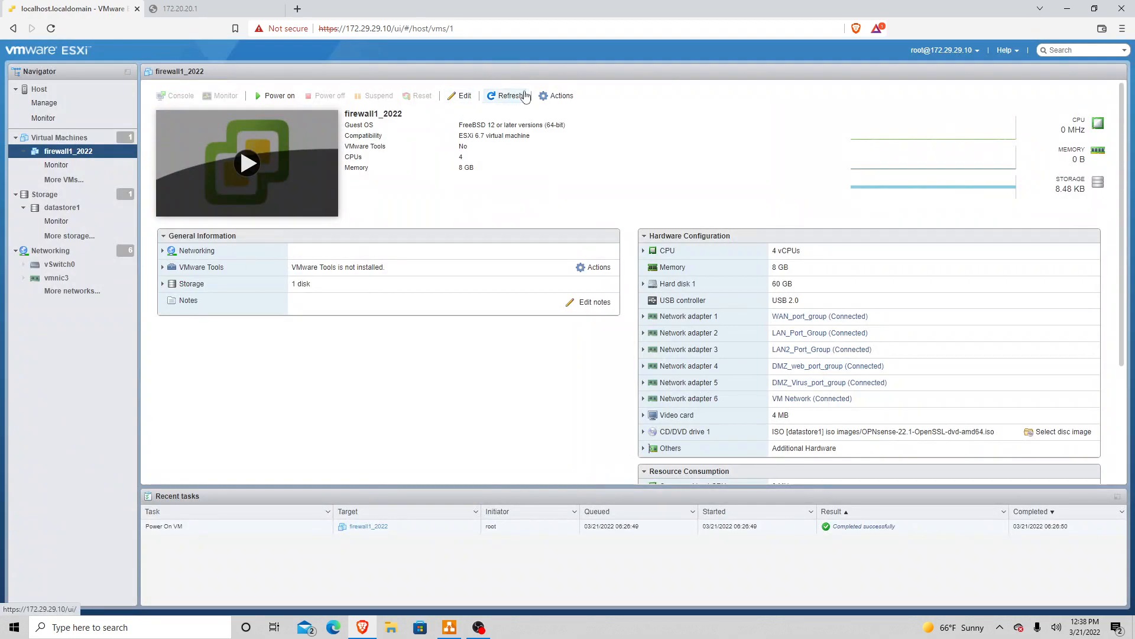
left_click(555, 97)
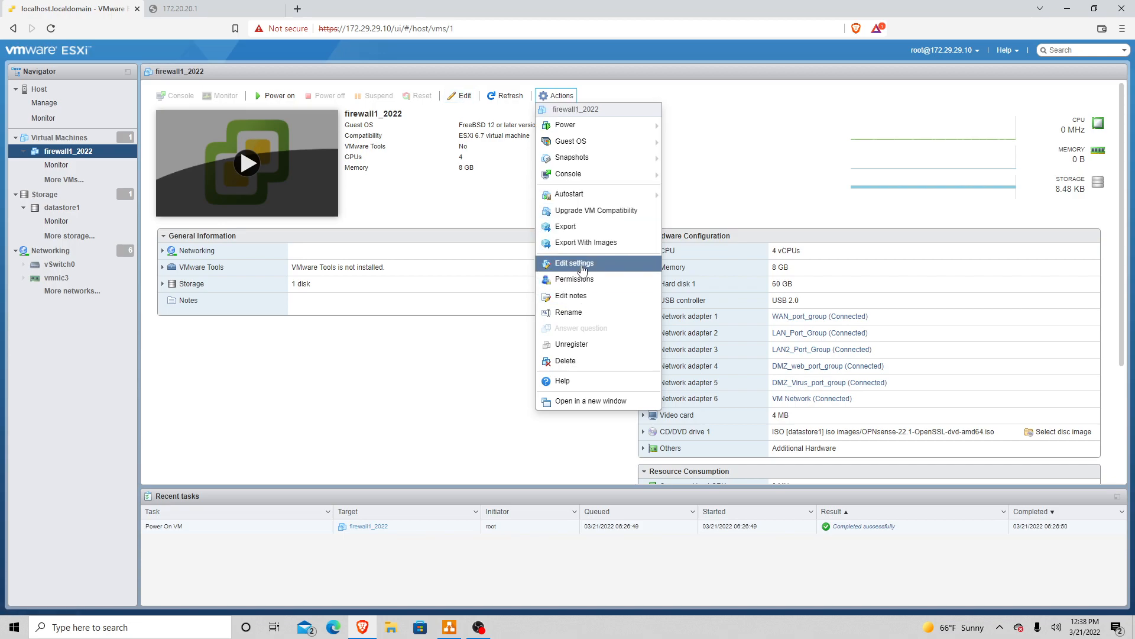
Step: Remove the CD/DVD drive and save the six network adapter assignments
left_click(582, 266)
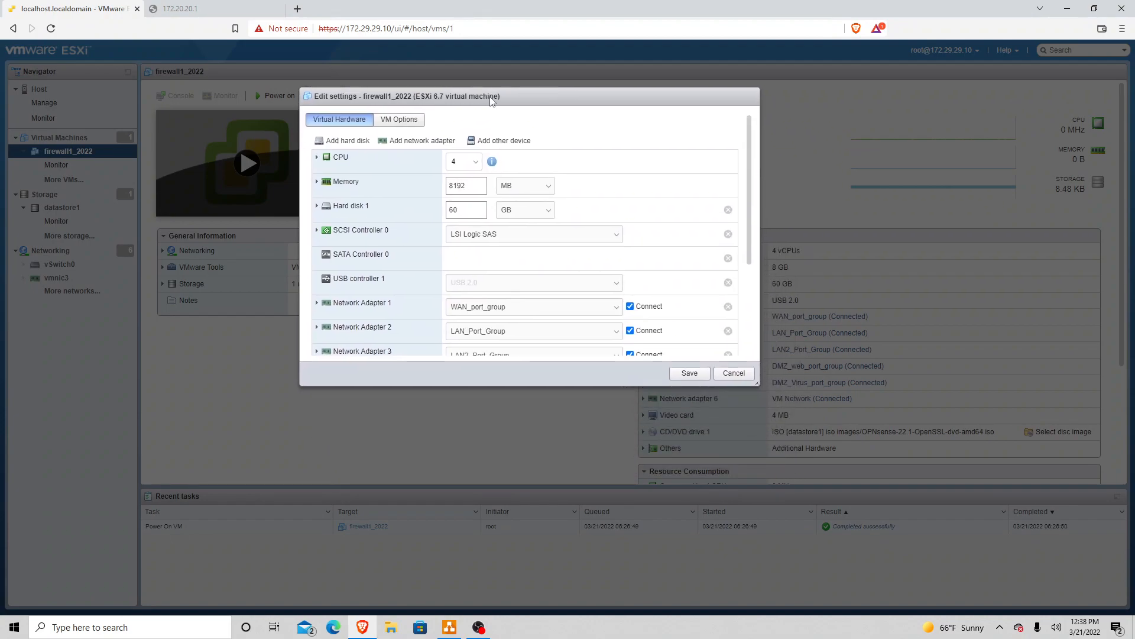
left_click_drag(758, 385, 805, 553)
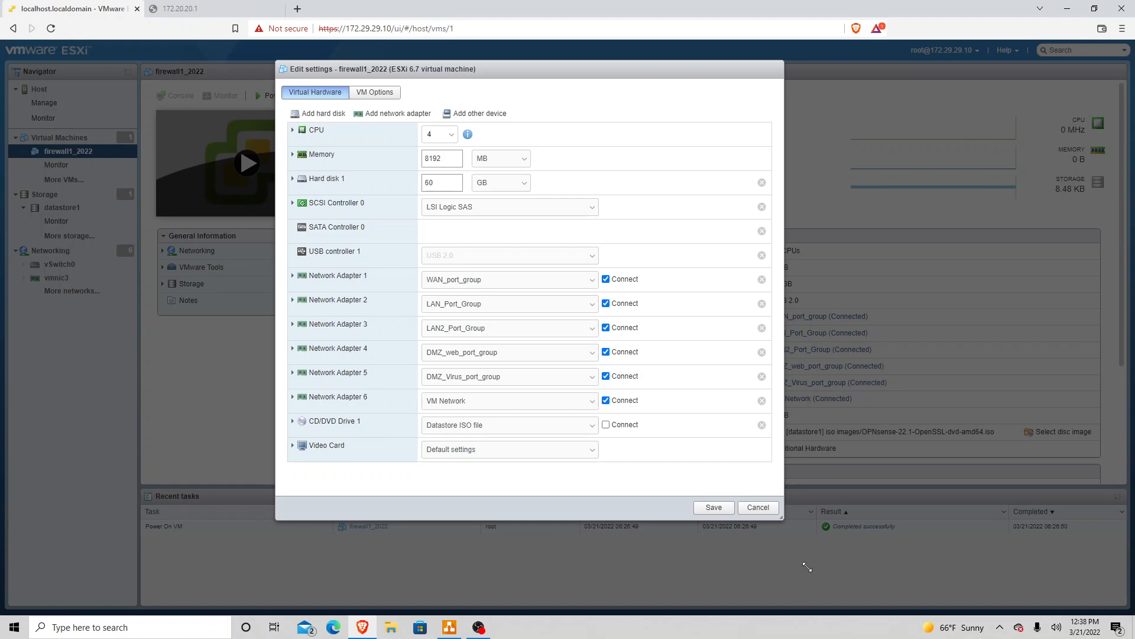
left_click(293, 422)
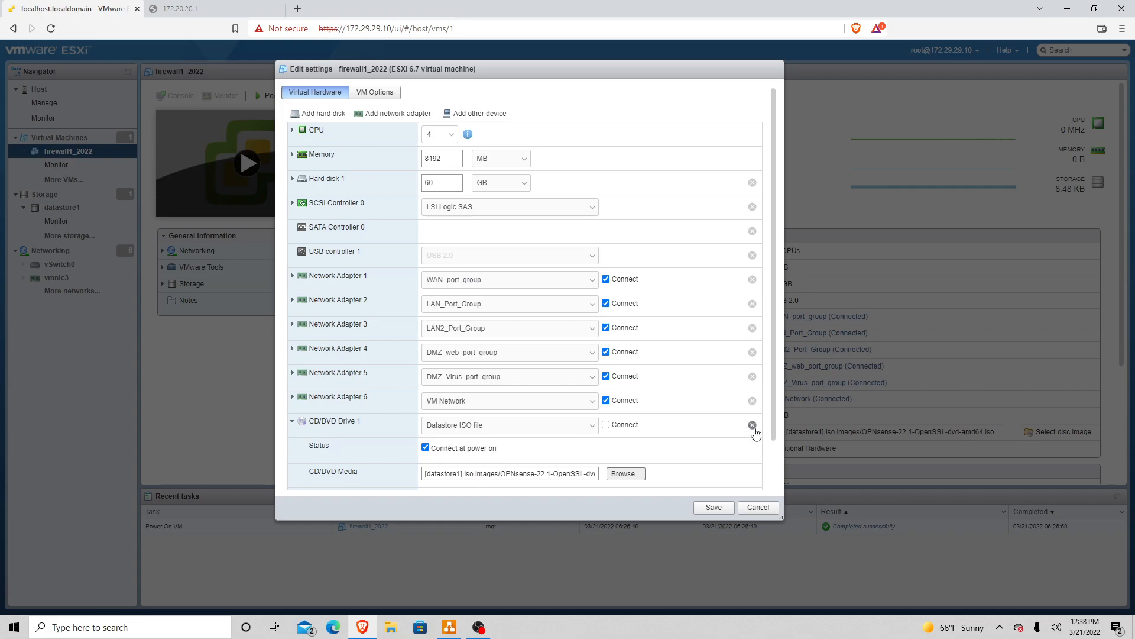
left_click(753, 425)
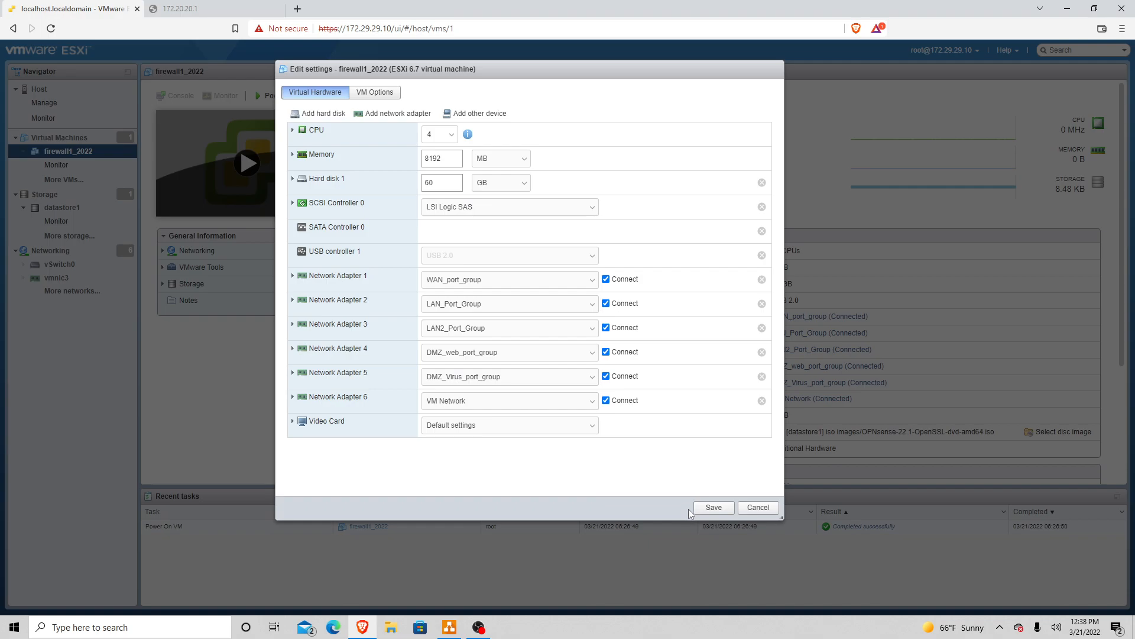
left_click(713, 508)
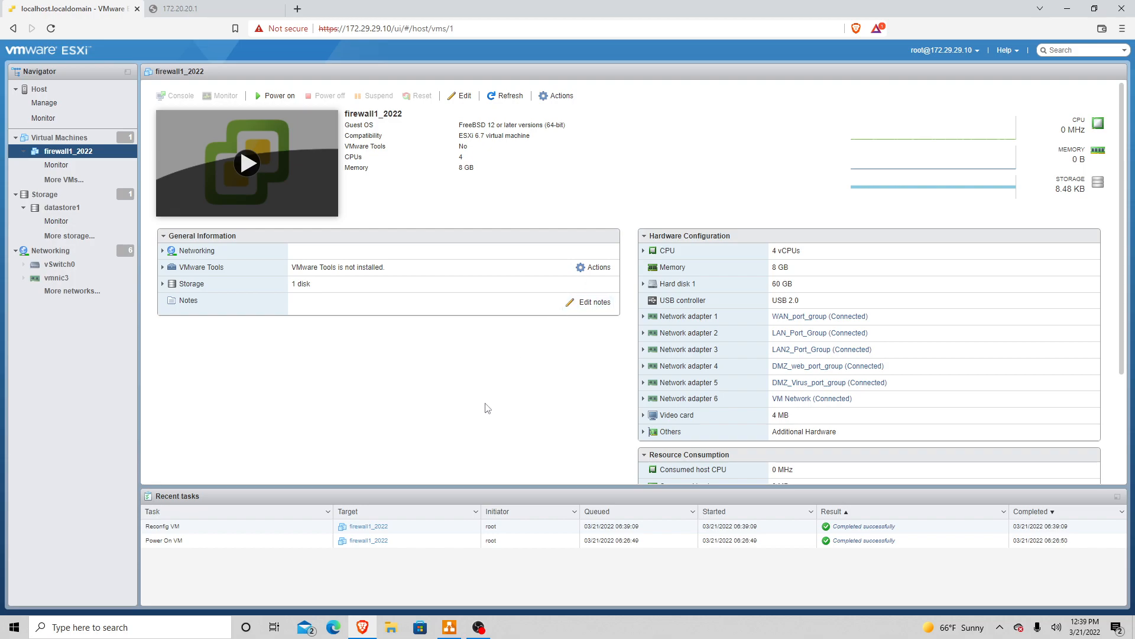
left_click(449, 627)
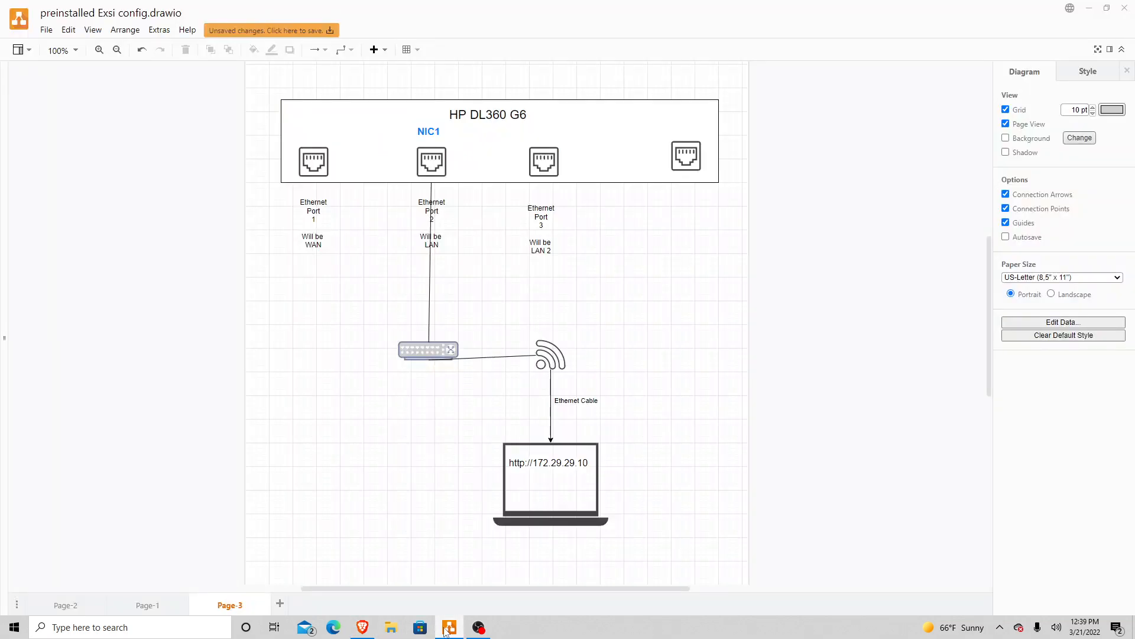
left_click(148, 605)
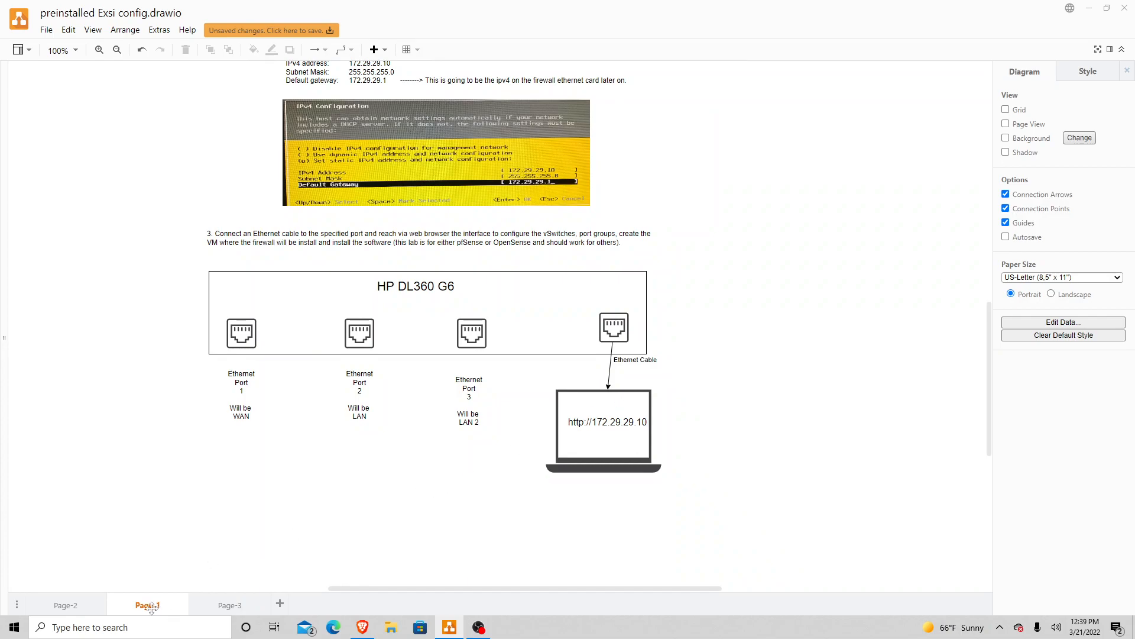
left_click(83, 607)
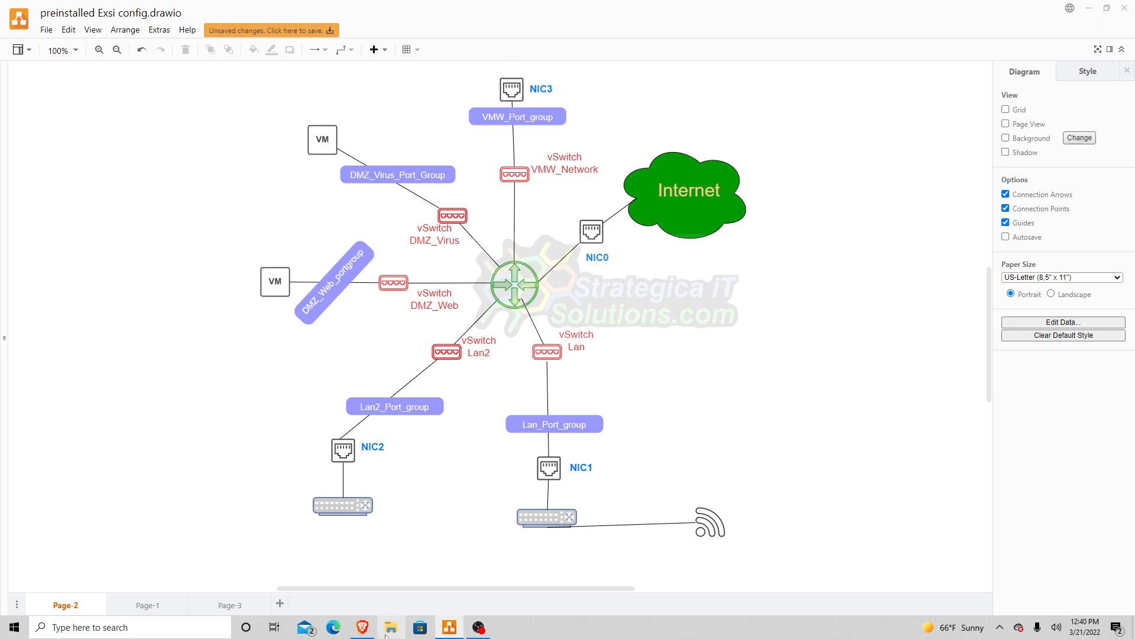
left_click(363, 626)
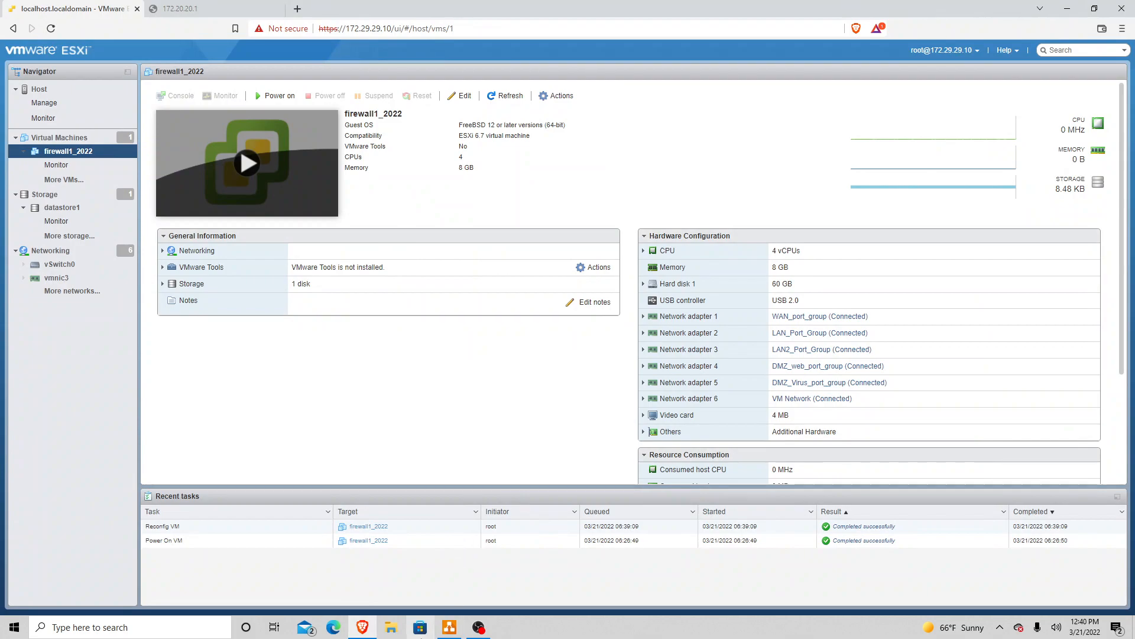
left_click(449, 627)
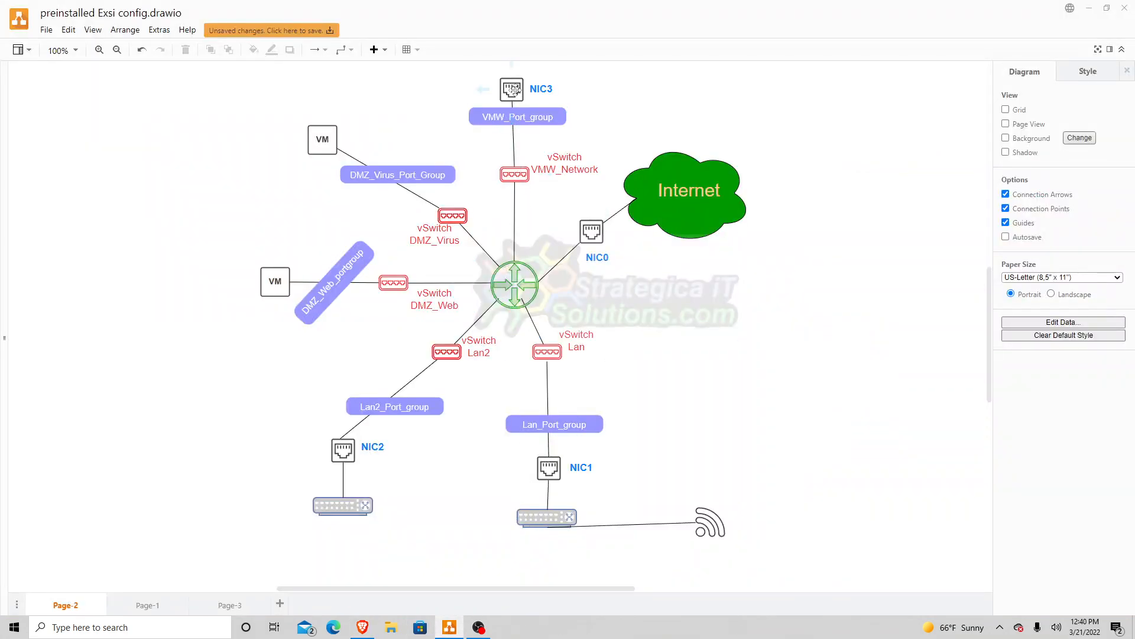
left_click(489, 128)
left_click(490, 132)
left_click(362, 627)
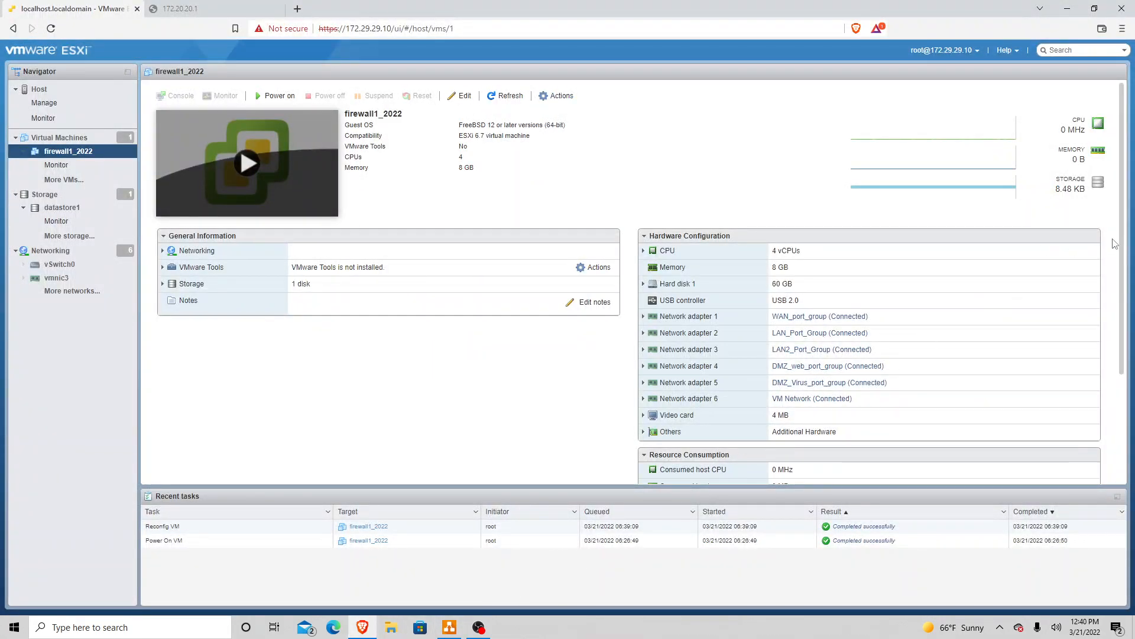
scroll(1121, 265, "down", 1)
scroll(1121, 265, "down", 3)
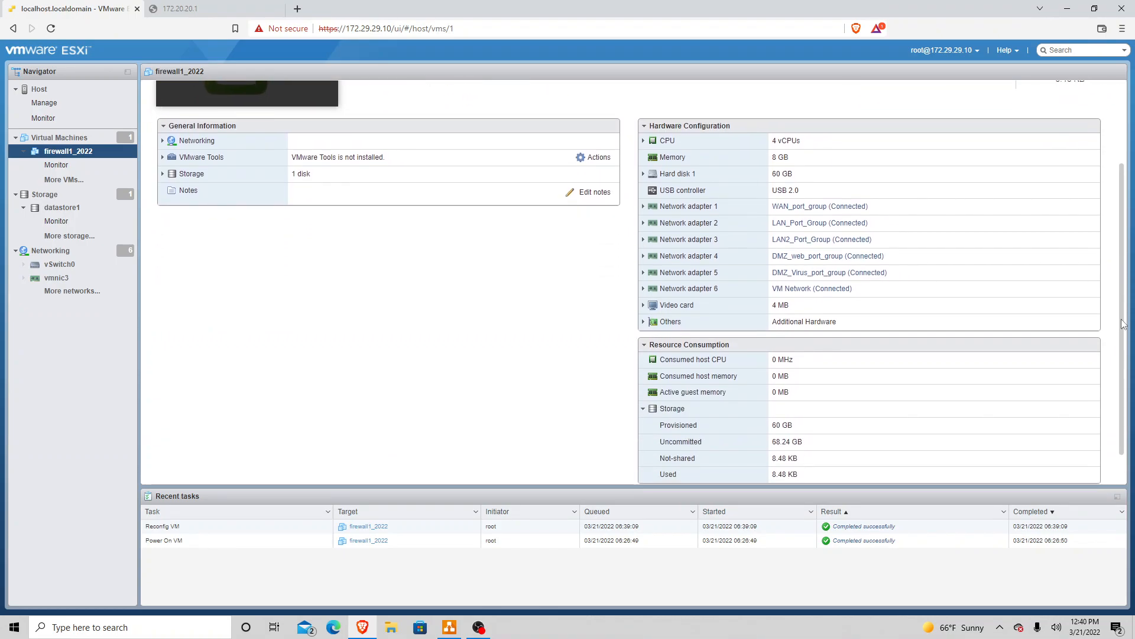
scroll(1124, 239, "up", 5)
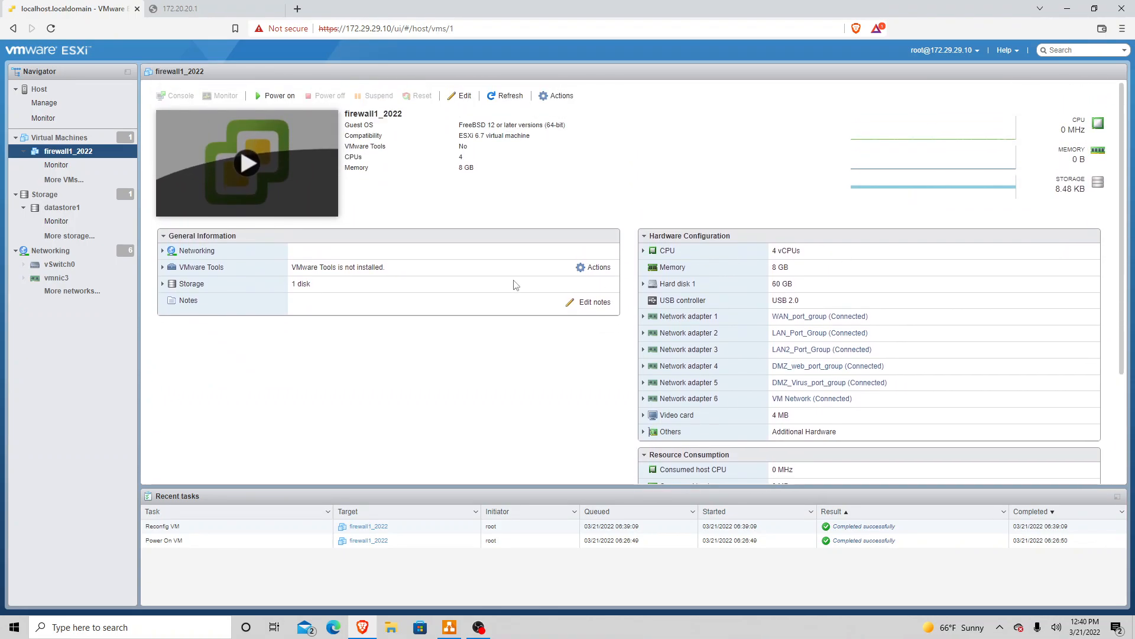
Step: Expand Network adapter 1 and select parts of its MAC address
left_click(644, 317)
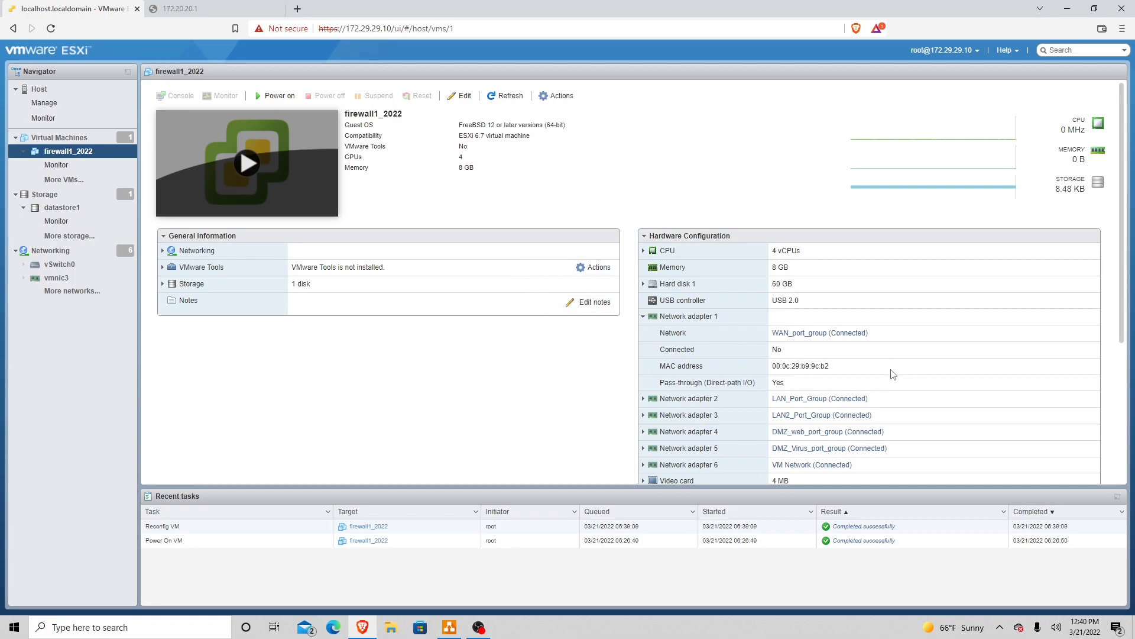
double_click(824, 367)
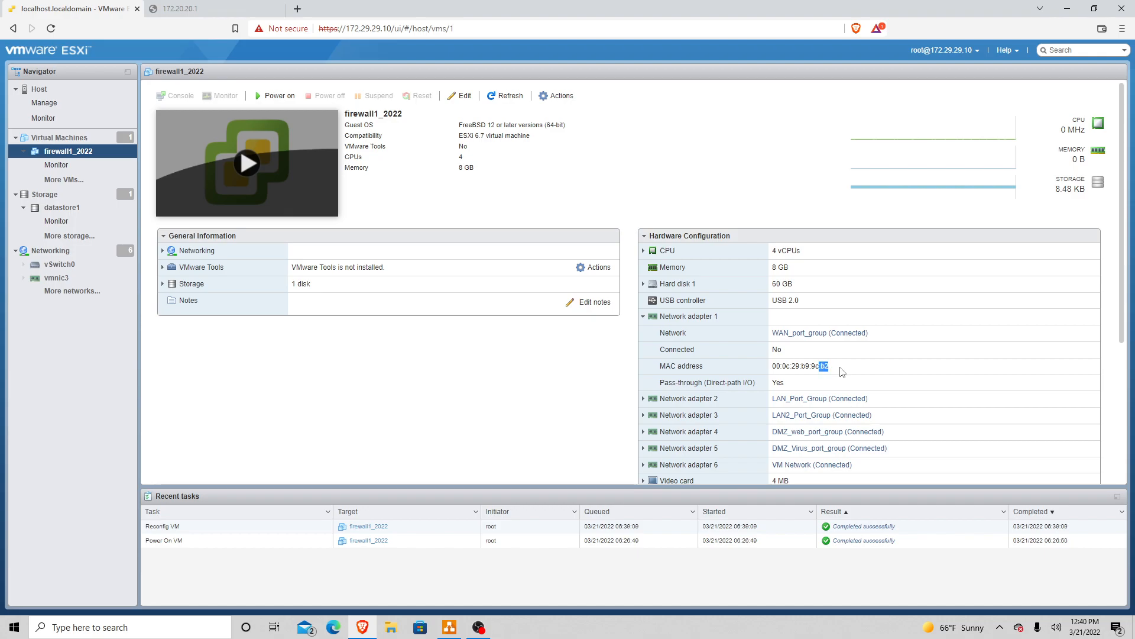
left_click(842, 370)
scroll(1125, 305, "down", 2)
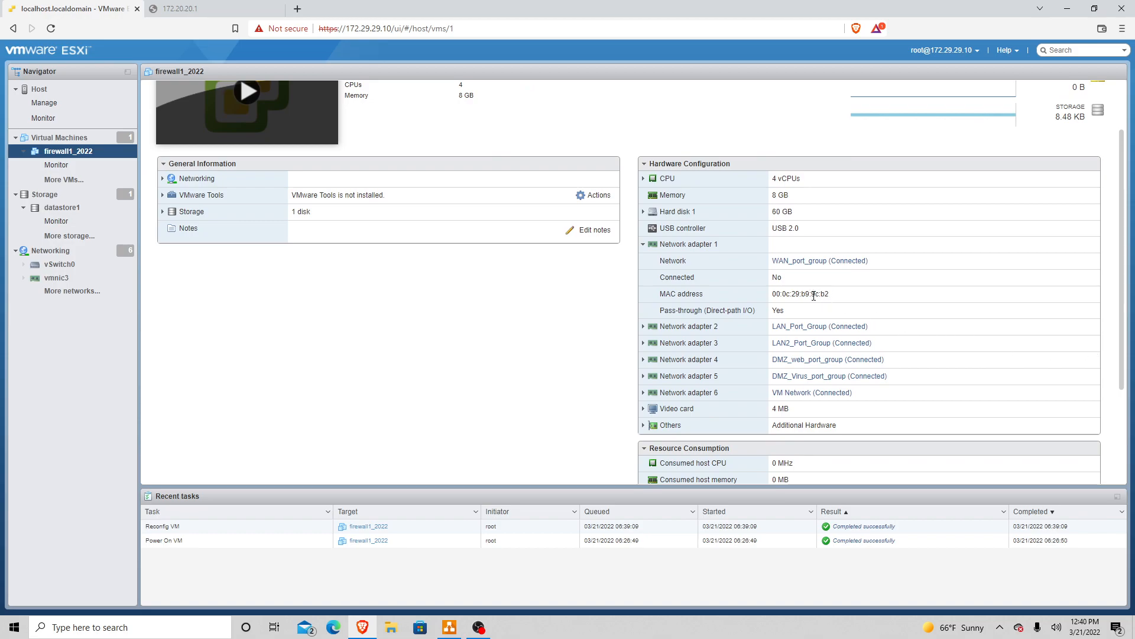
left_click_drag(809, 294, 777, 298)
Step: Expand Network adapters 2 through 6 to show their port groups and MAC addresses
left_click(643, 327)
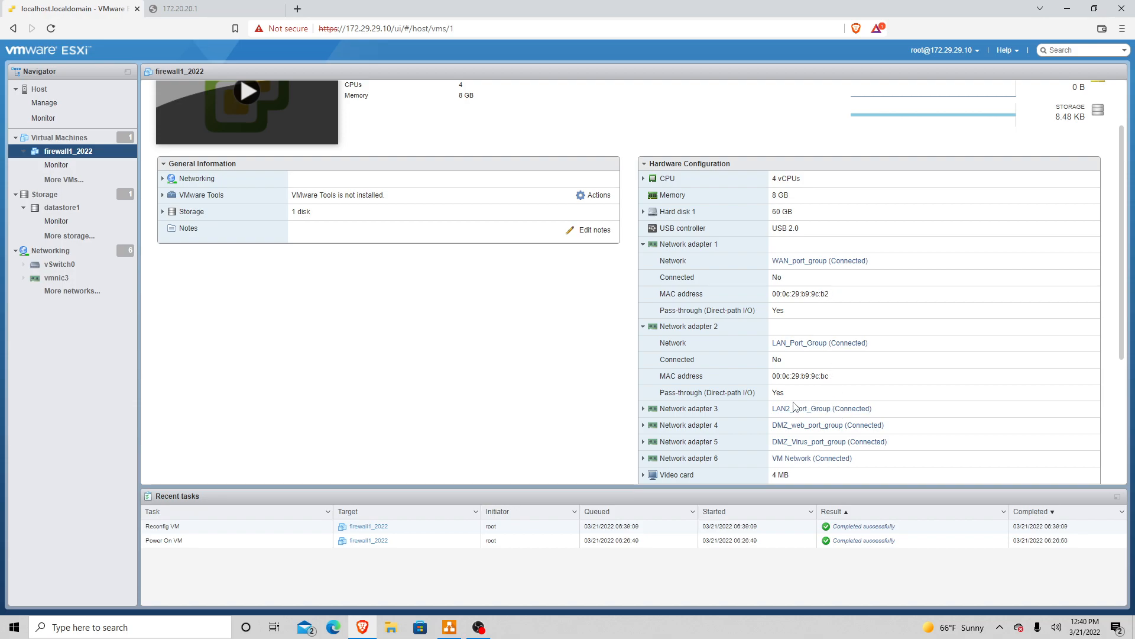
left_click(643, 412)
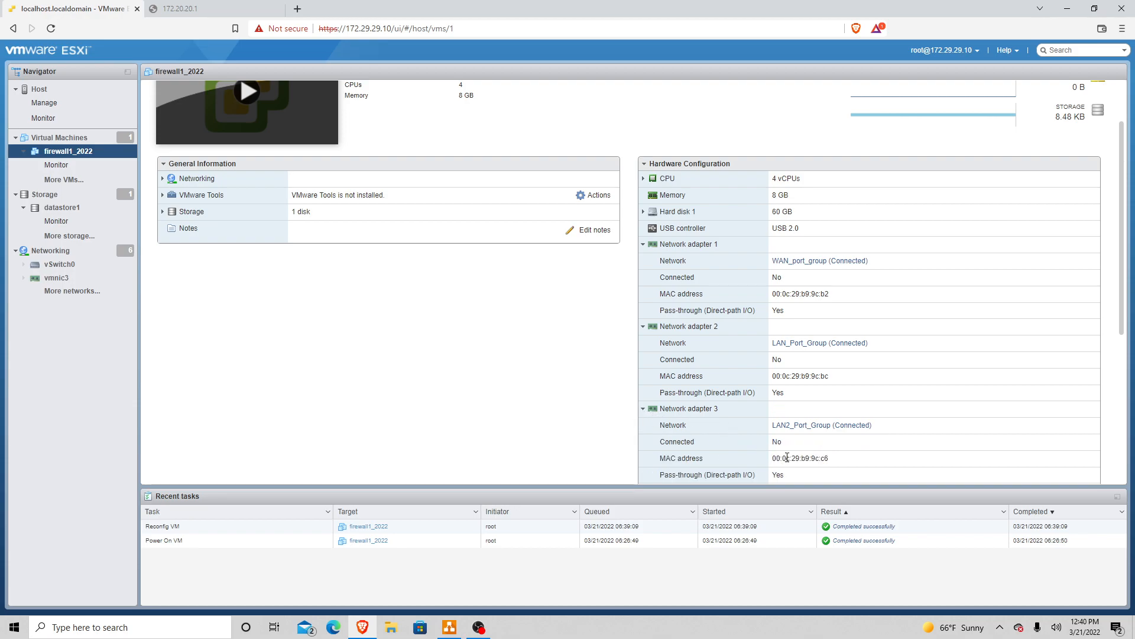
left_click_drag(1122, 300, 1124, 347)
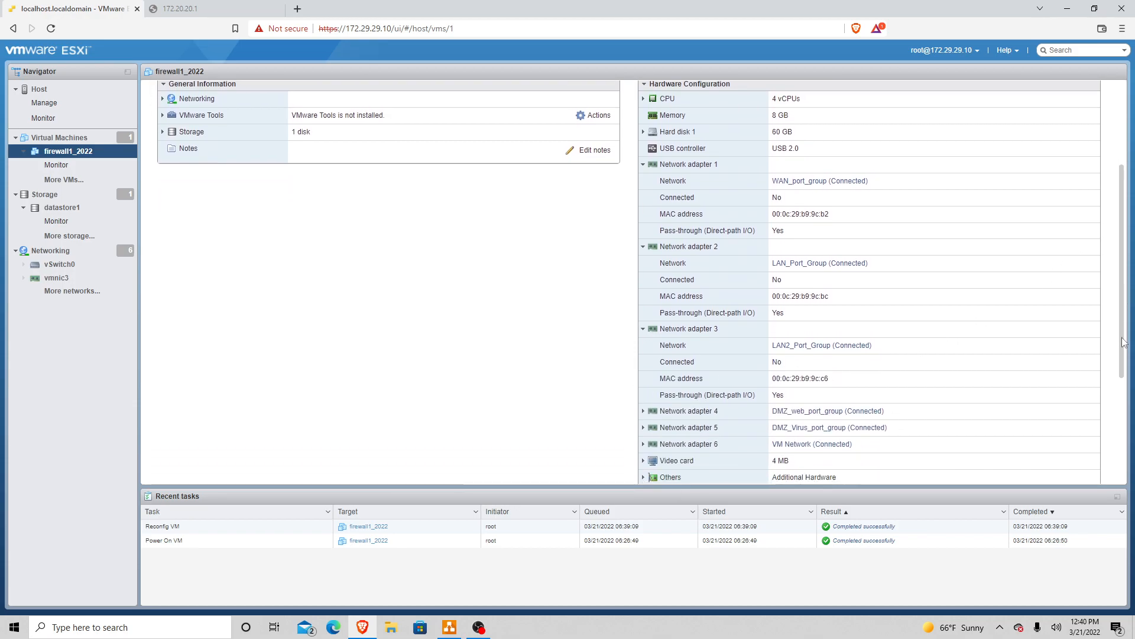
left_click(643, 412)
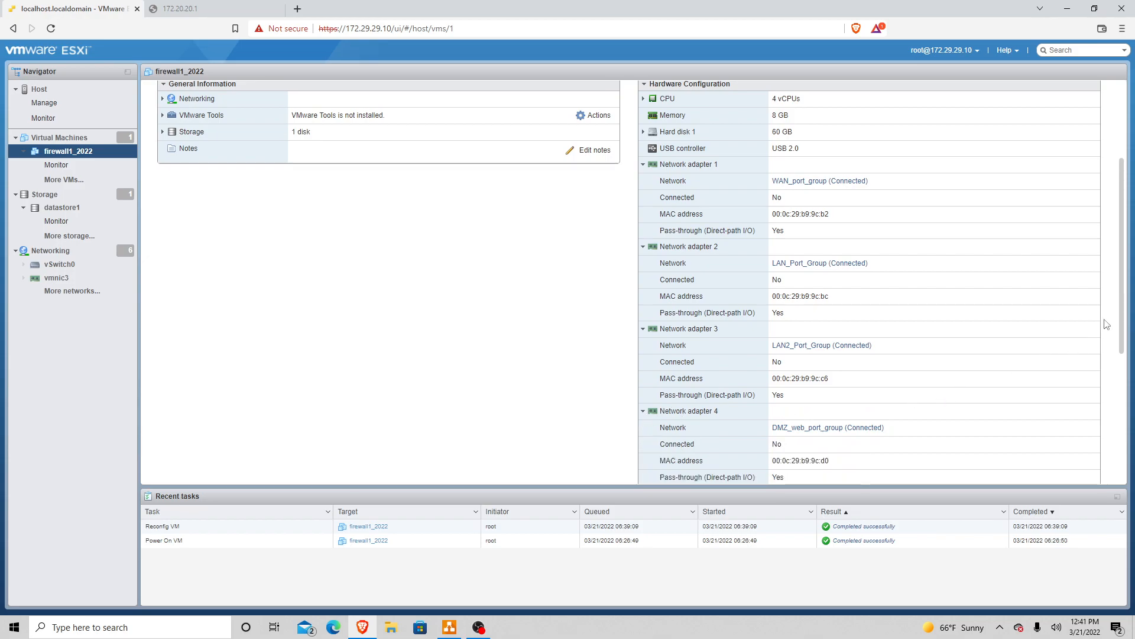
left_click_drag(1126, 326, 1125, 368)
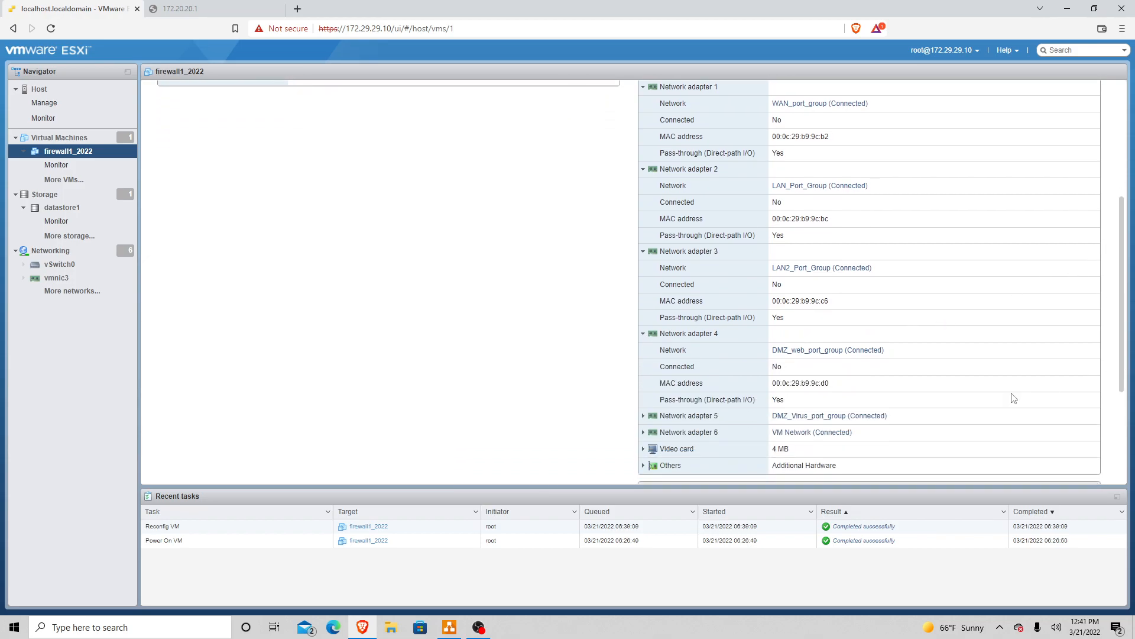
left_click(644, 417)
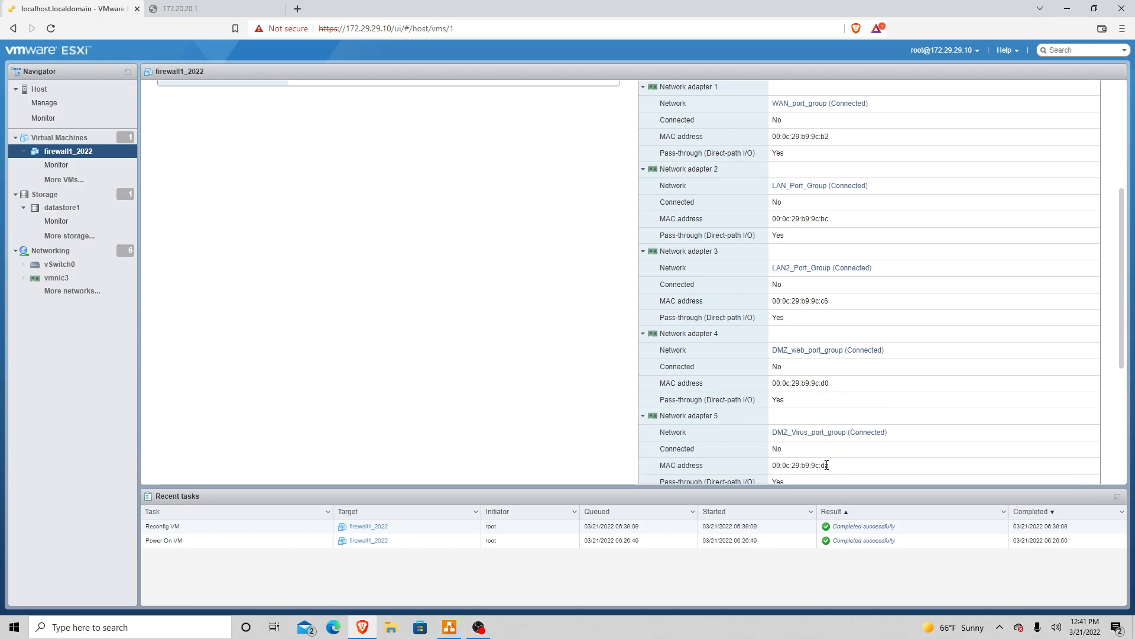
left_click_drag(1122, 320, 1111, 385)
left_click(643, 356)
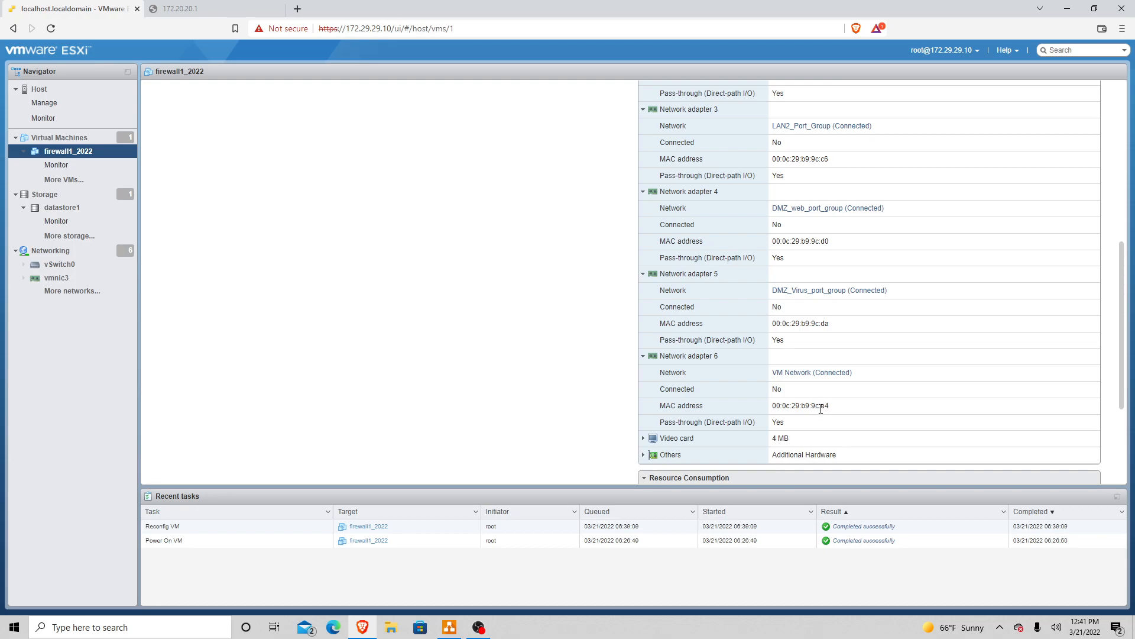
left_click_drag(1126, 384, 1129, 305)
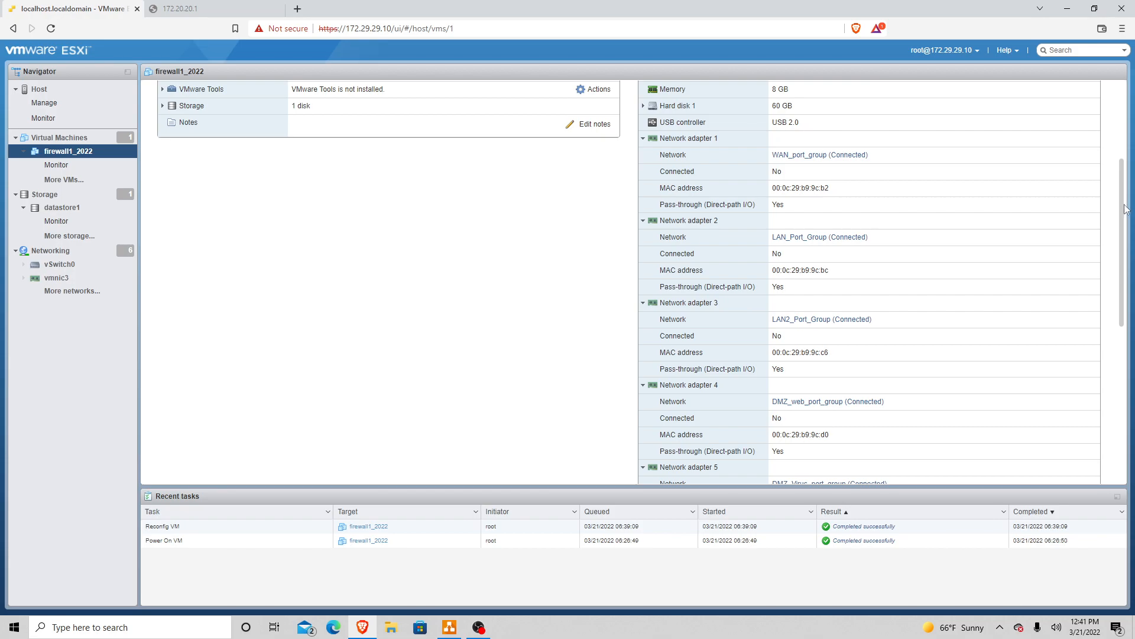
scroll(970, 163, "up", 3)
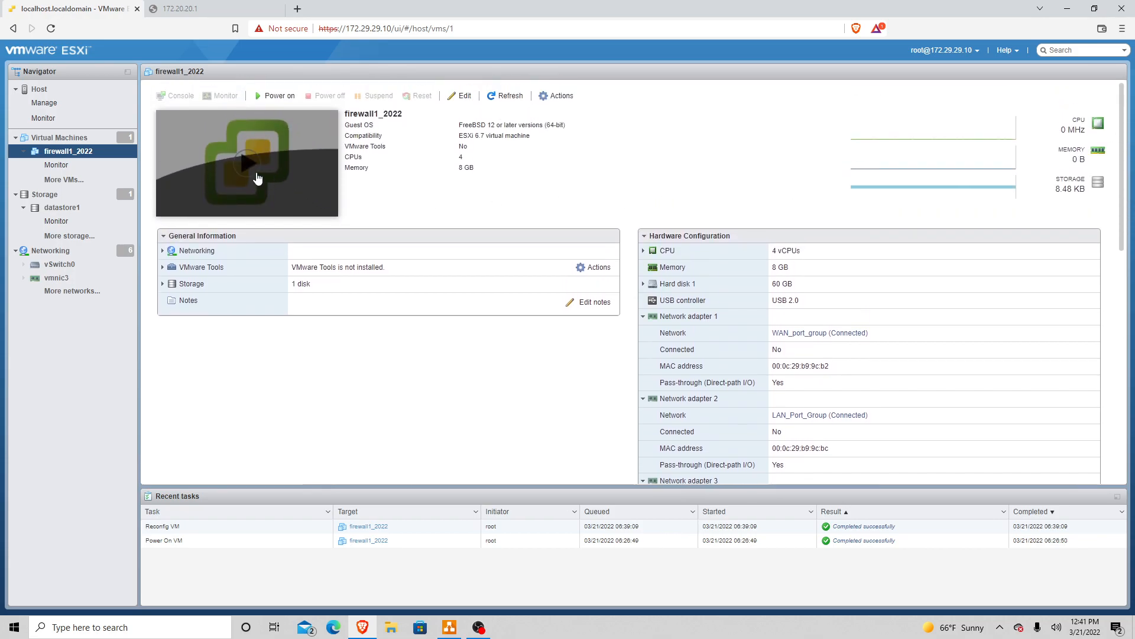
Step: Power on firewall1_2022 and let OPNsense 22.1 boot to its login prompt
left_click(244, 167)
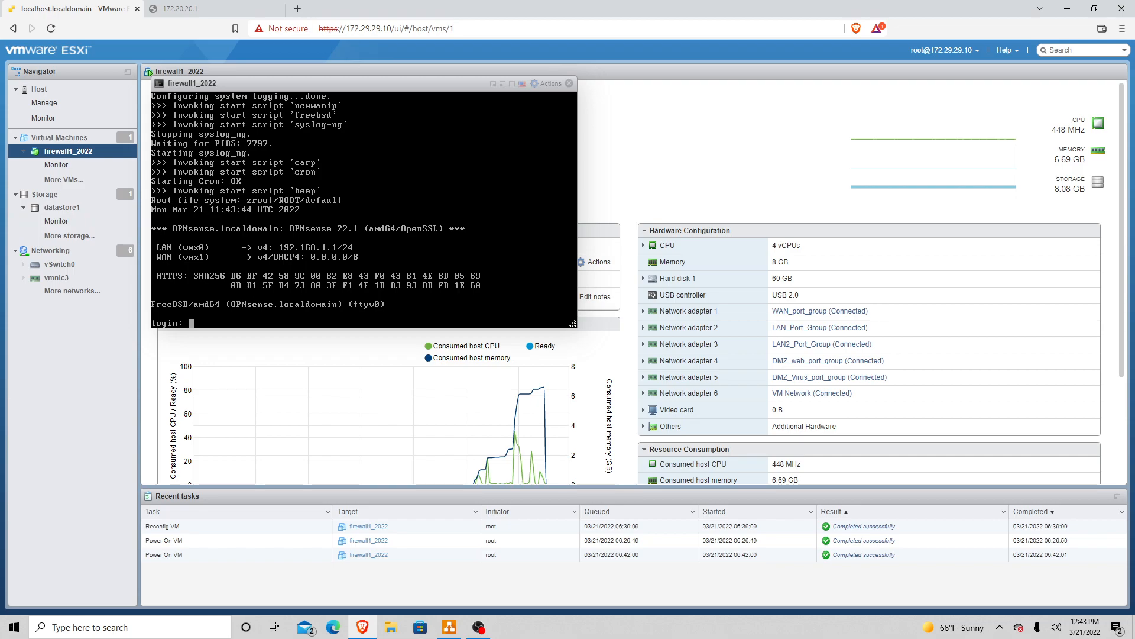
Step: Log into the OPNsense console as root and open the shell with option 8
type("root")
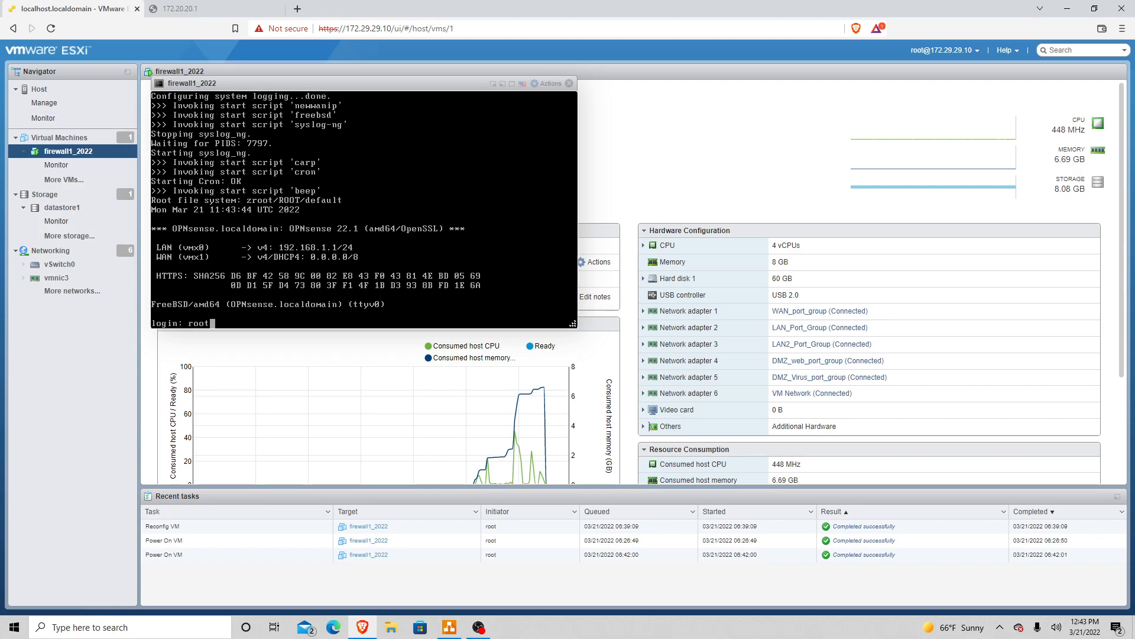
key("Return")
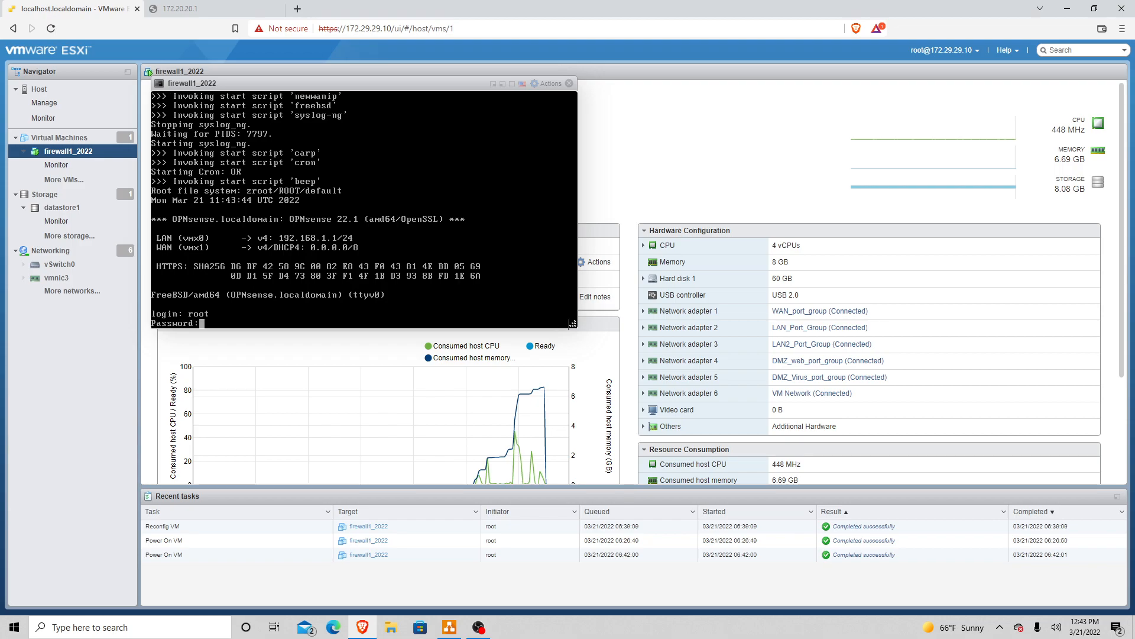
key("Return")
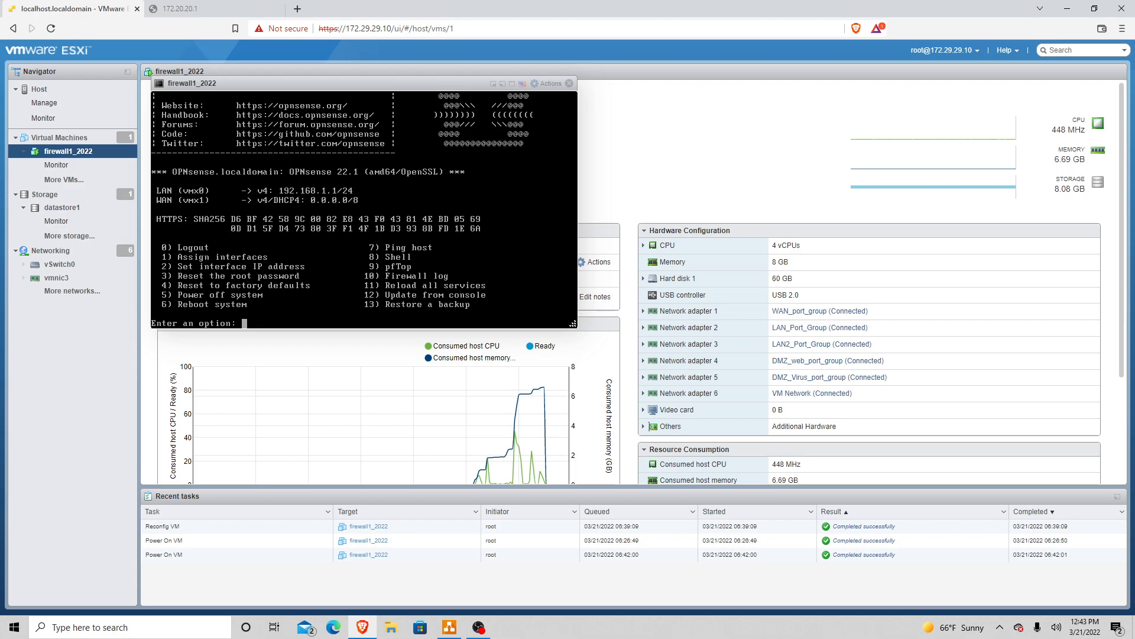
type("she")
key("BackSpace")
key("BackSpace")
key("BackSpace")
type("8")
key("Return")
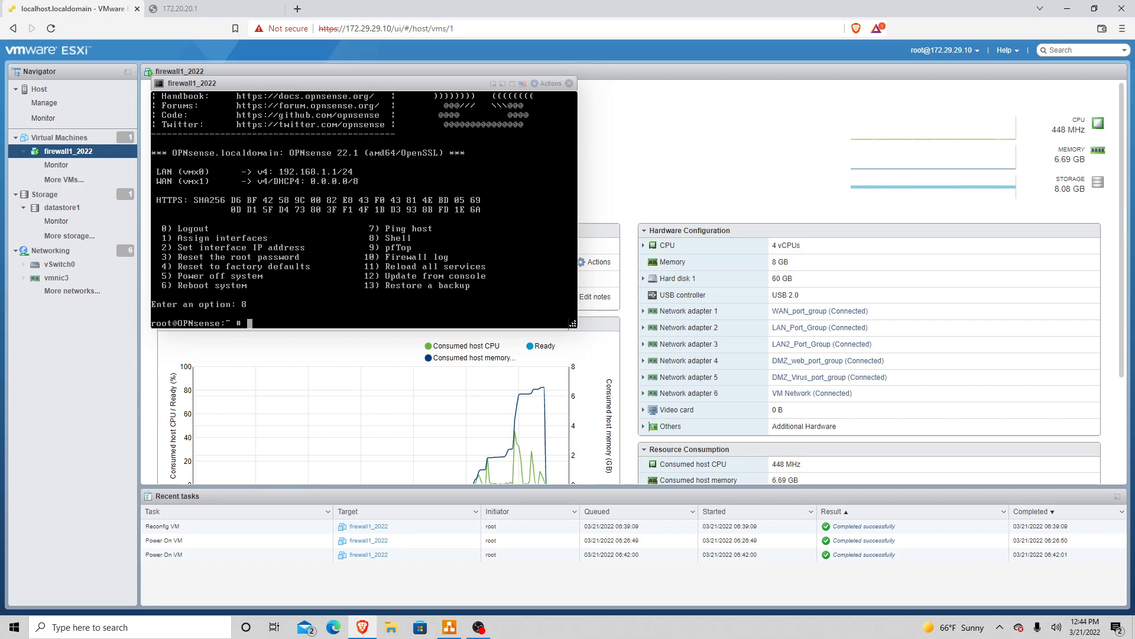
Step: Run ifconfig to list all interfaces, then ifconfig vmx0 for vmx0's details
type("ifconfig")
key("Return")
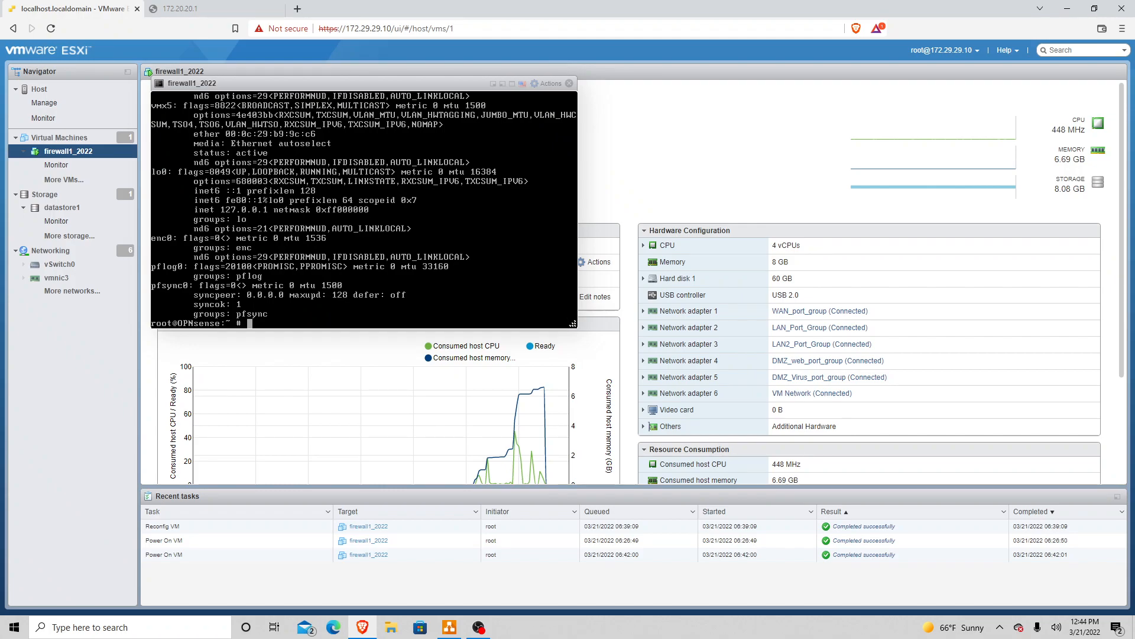
key("Up")
type("vmx0")
key("Return")
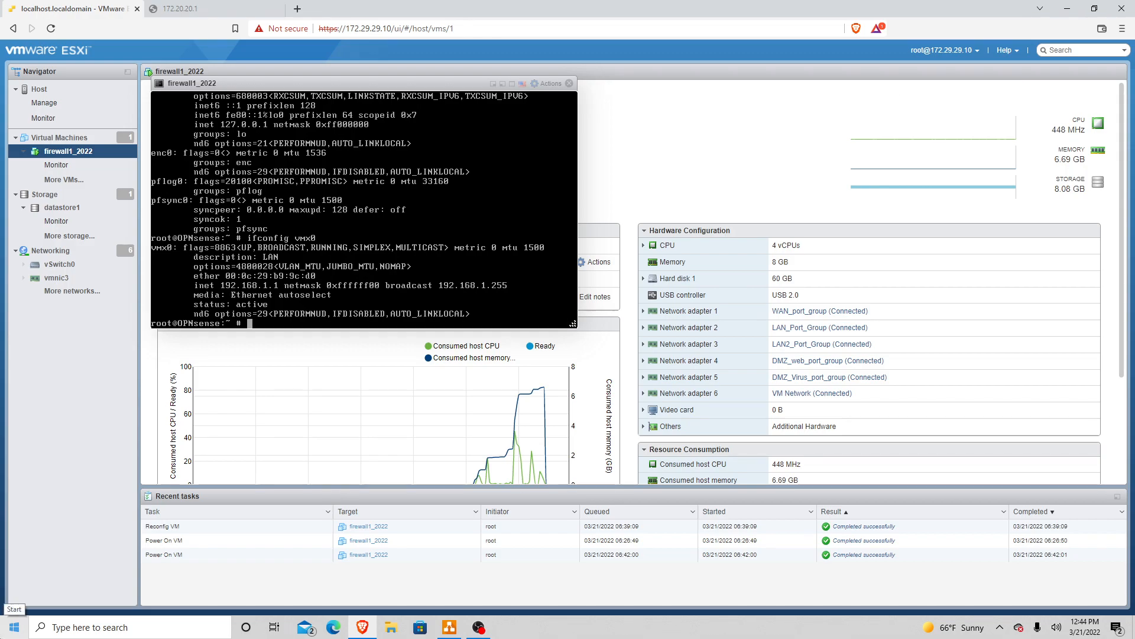
Step: Launch Notepad++ from Windows search and create a new empty document
left_click(56, 623)
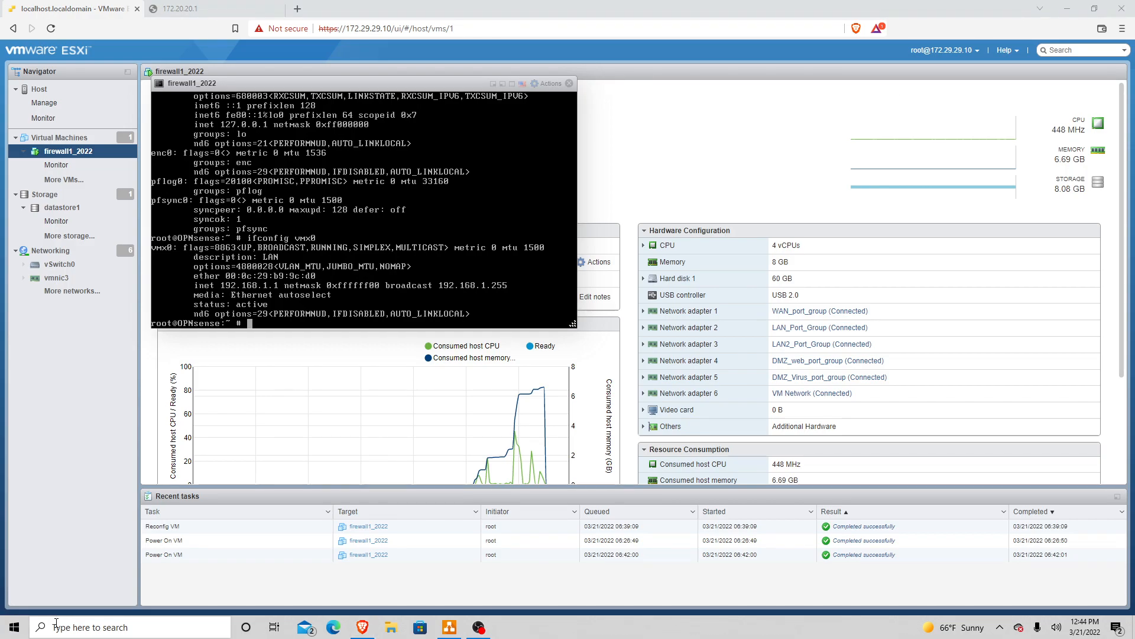
type("not")
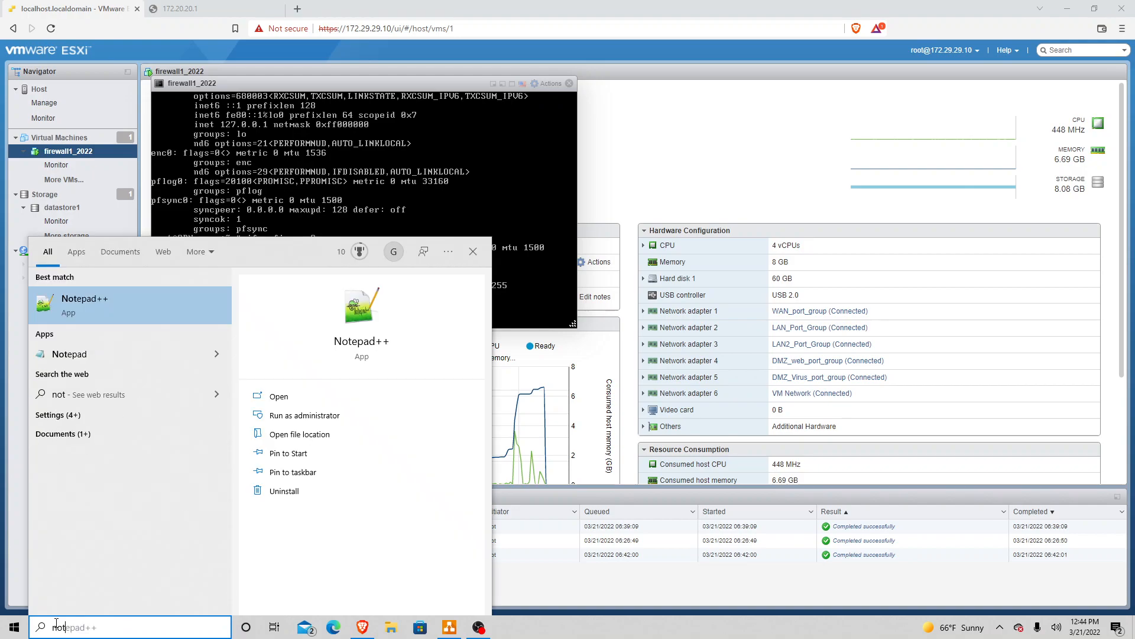
key("Escape")
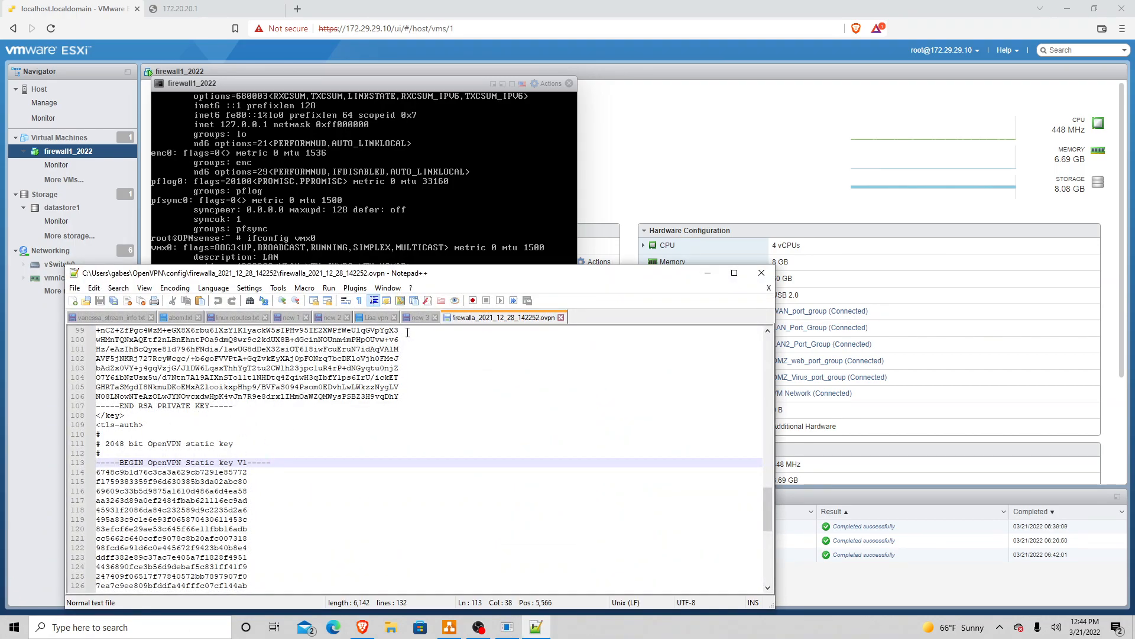
left_click(72, 300)
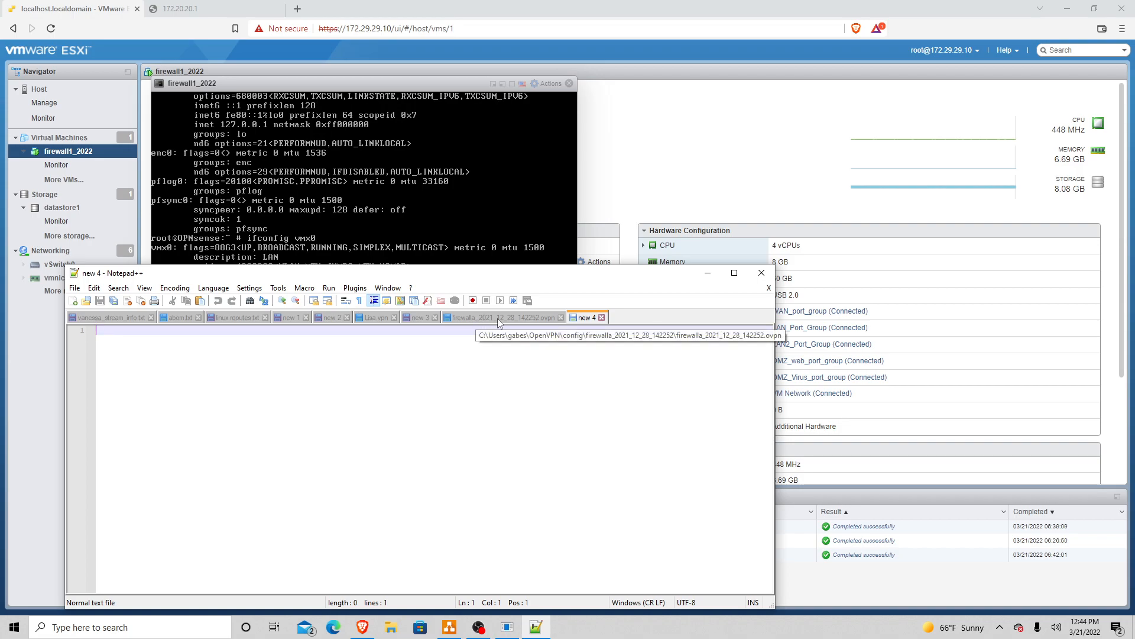
Step: Close firewalla_2021_12_28_142252.ovpn, move Notepad++ to the right, and decline the update
left_click(561, 318)
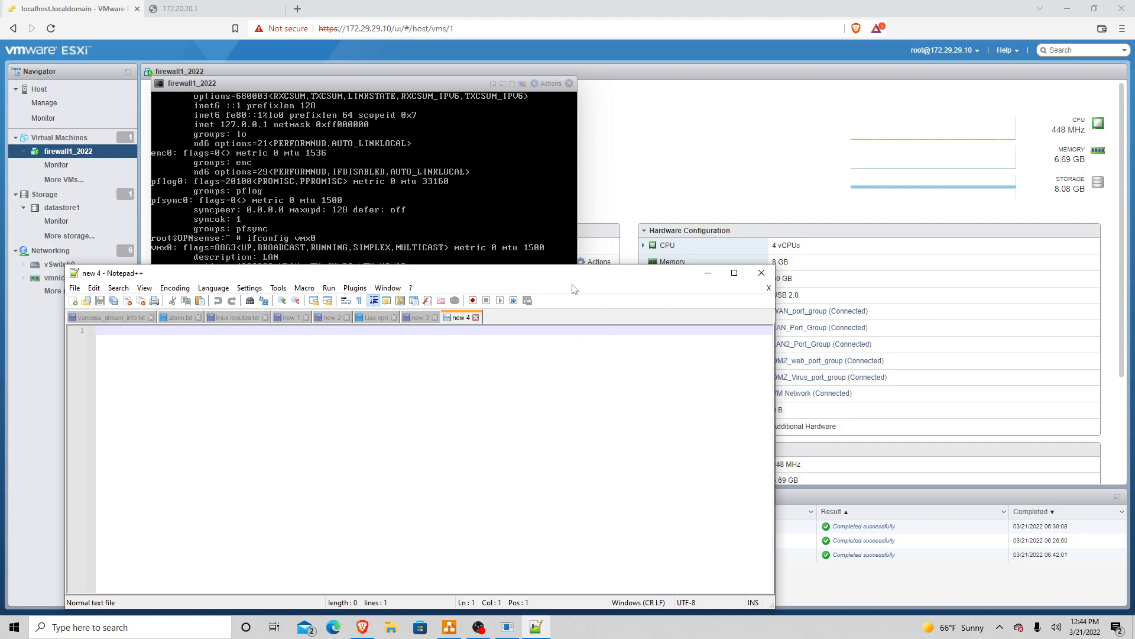
left_click_drag(546, 279, 983, 193)
left_click_drag(659, 181, 726, 151)
left_click(520, 307)
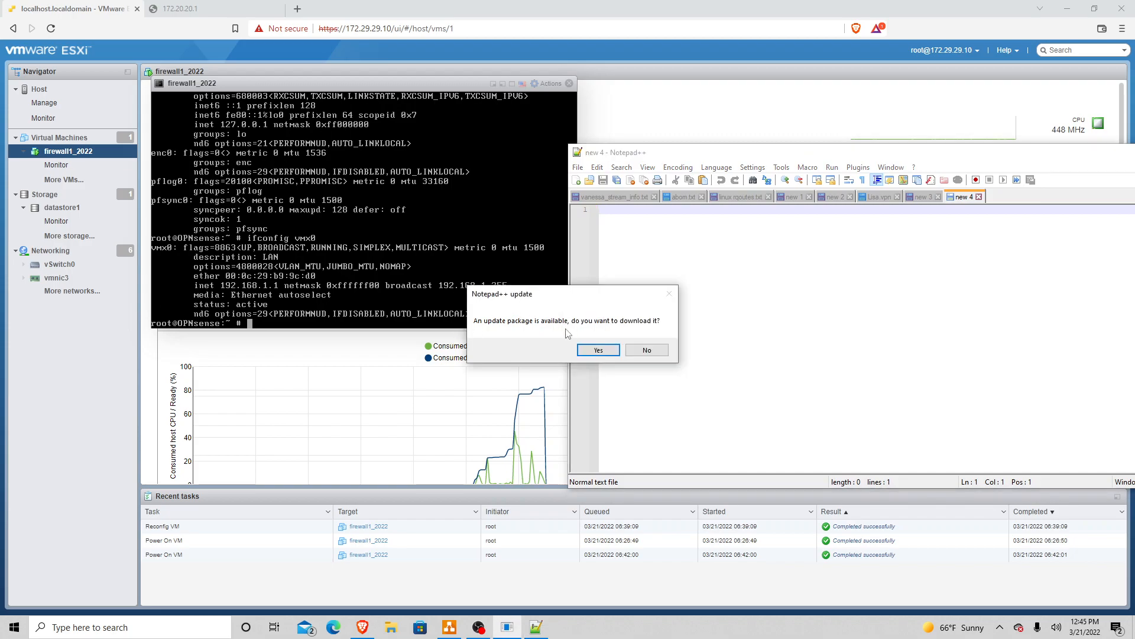
left_click(646, 353)
Step: Note vmx0's MAC ending d0, then run ifconfig vmx1 in the console
key("Return")
key("Return")
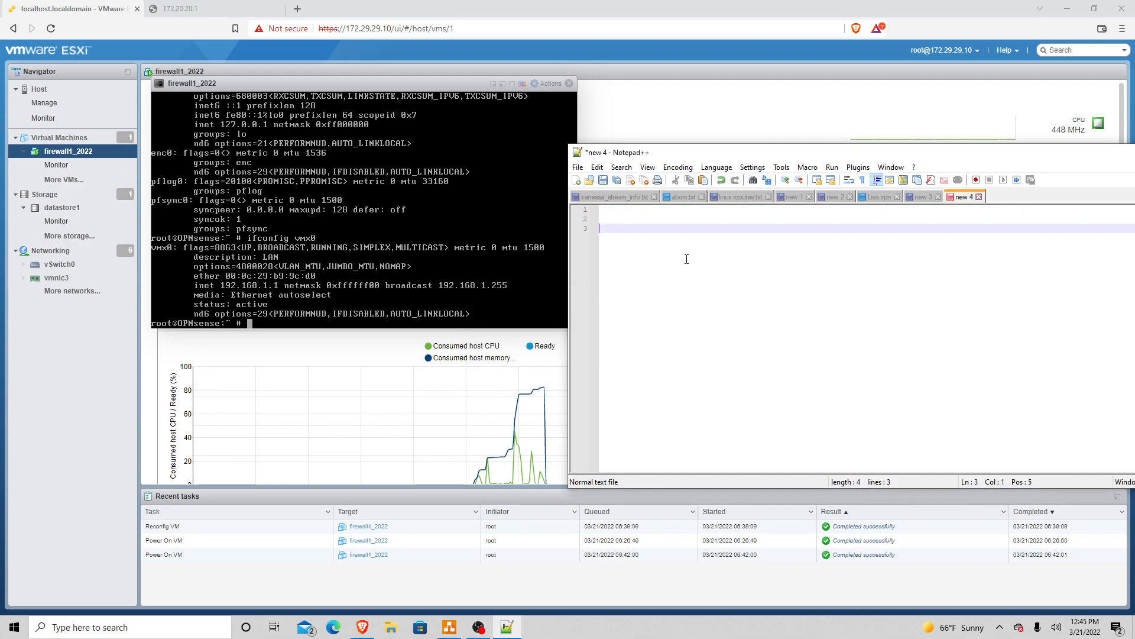
type("mvx0:     : d0:")
key("Return")
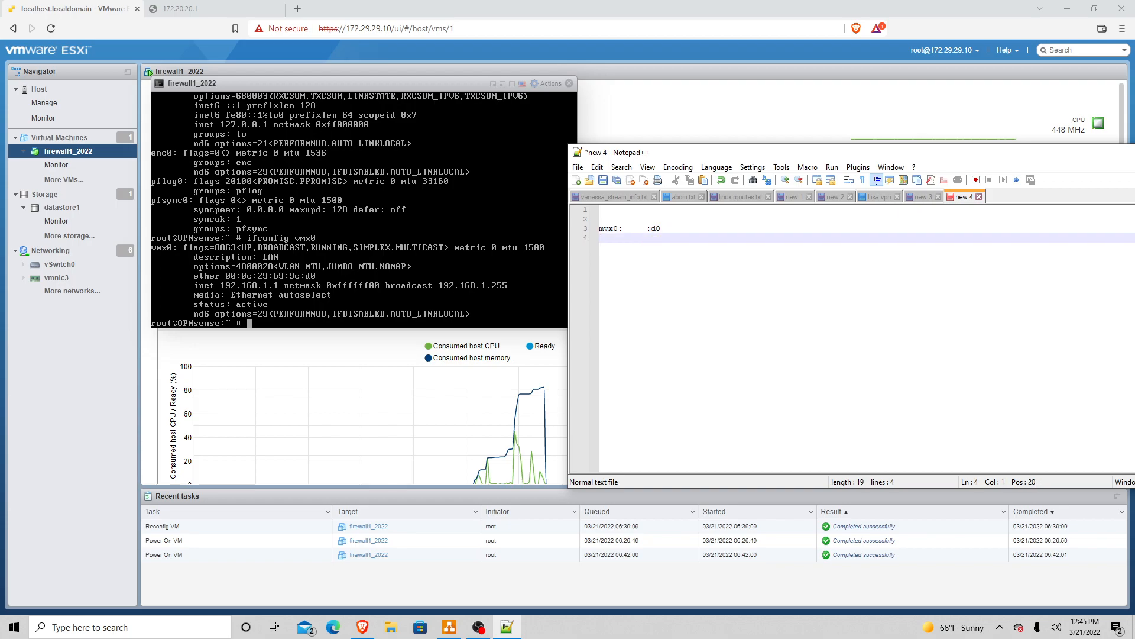
key("alt+Tab")
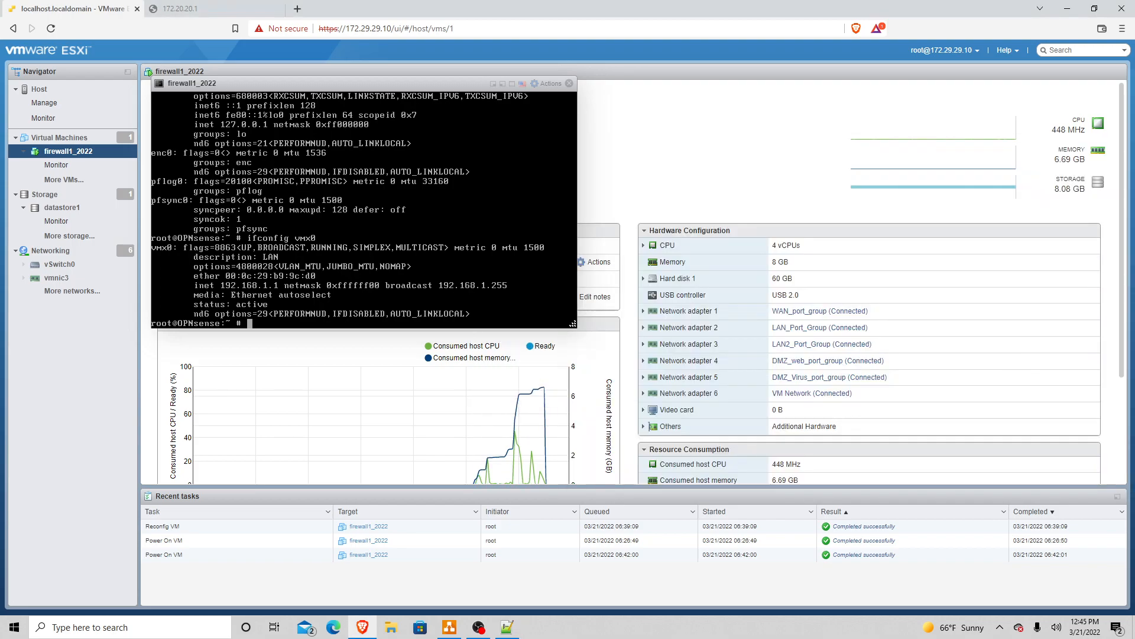
key("Up")
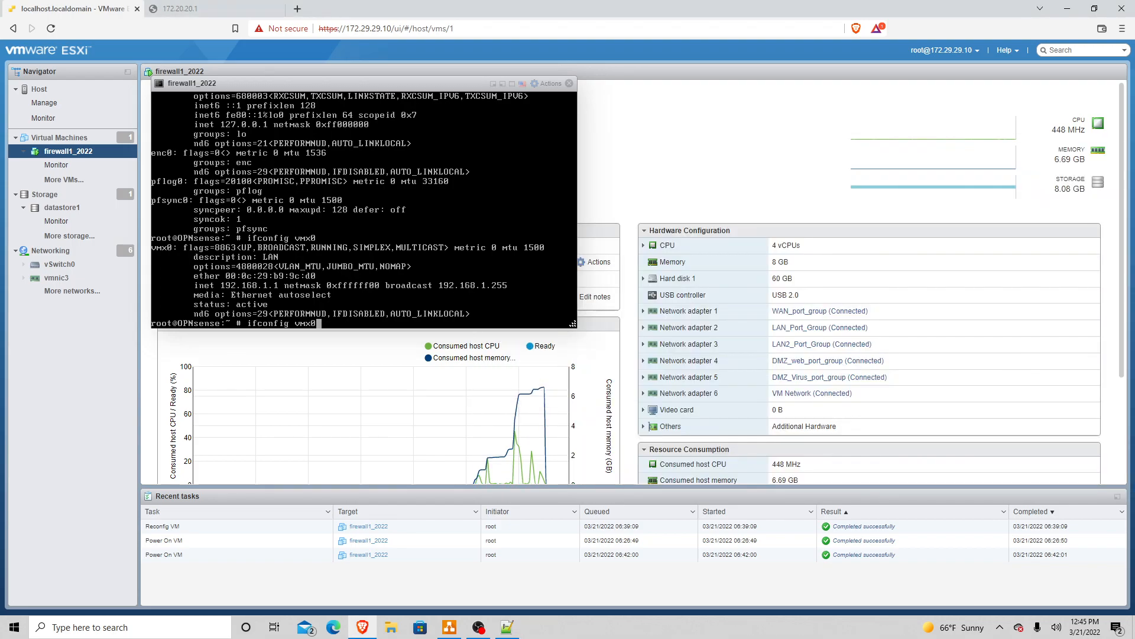
key("BackSpace")
type("1")
key("Return")
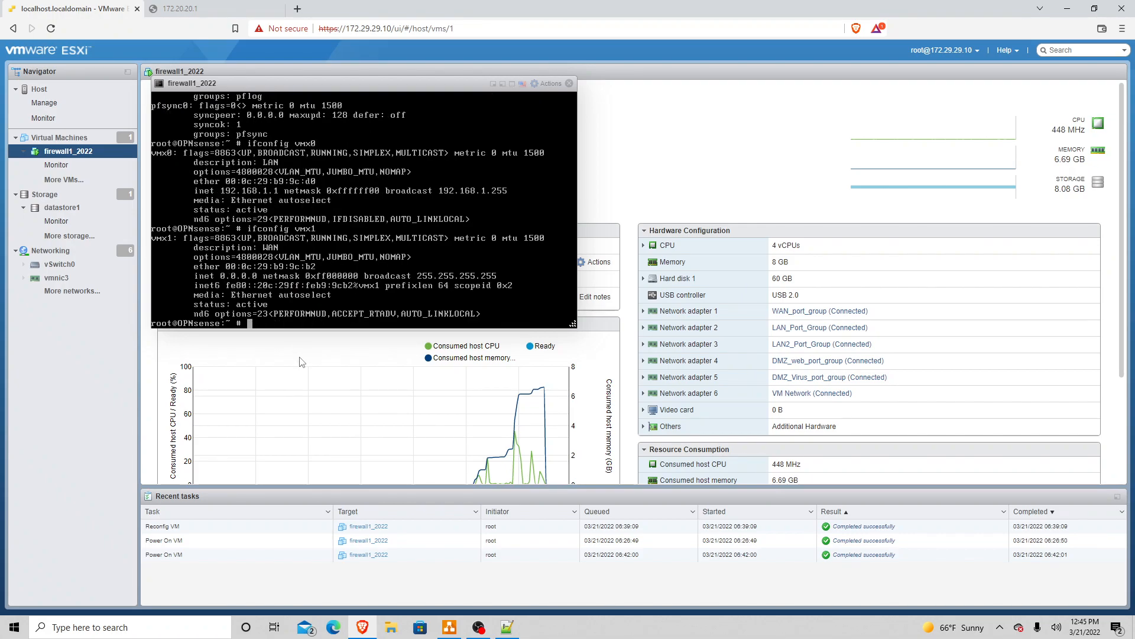
Step: Add a vmx1 line ending ':b2' and correct the 'mvx0' typo to vmx0
key("alt+Tab")
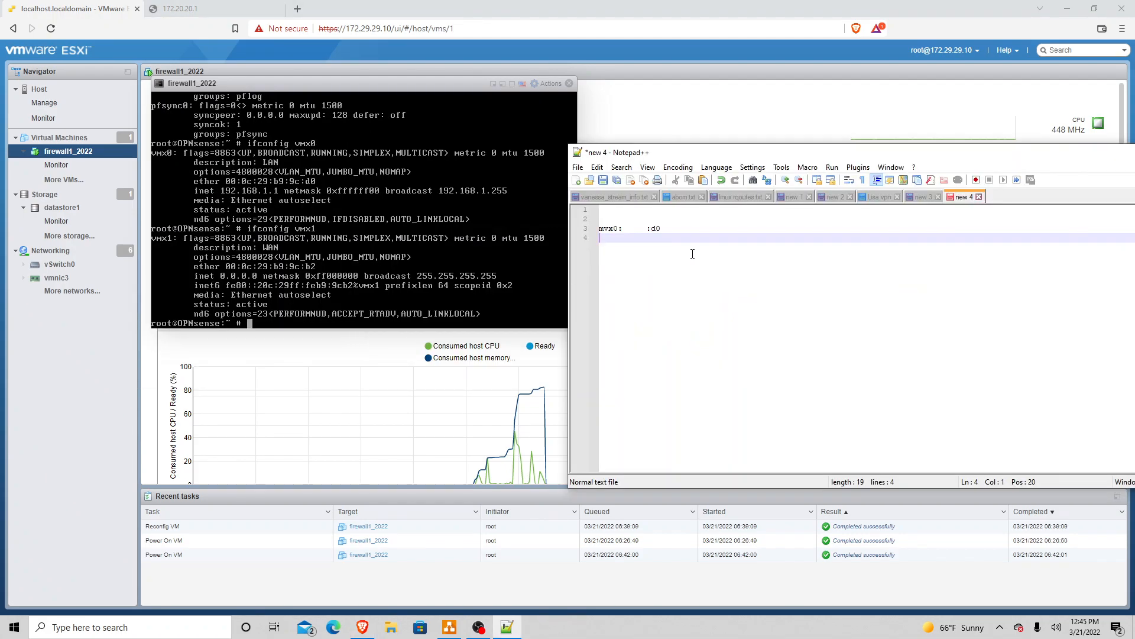
type("m")
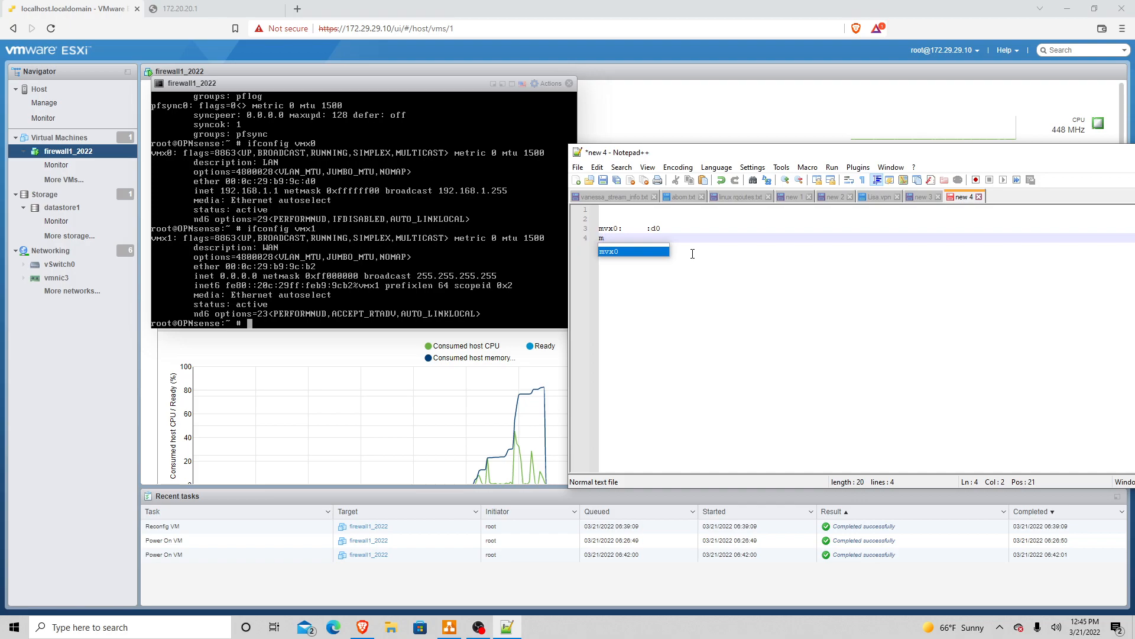
key("BackSpace")
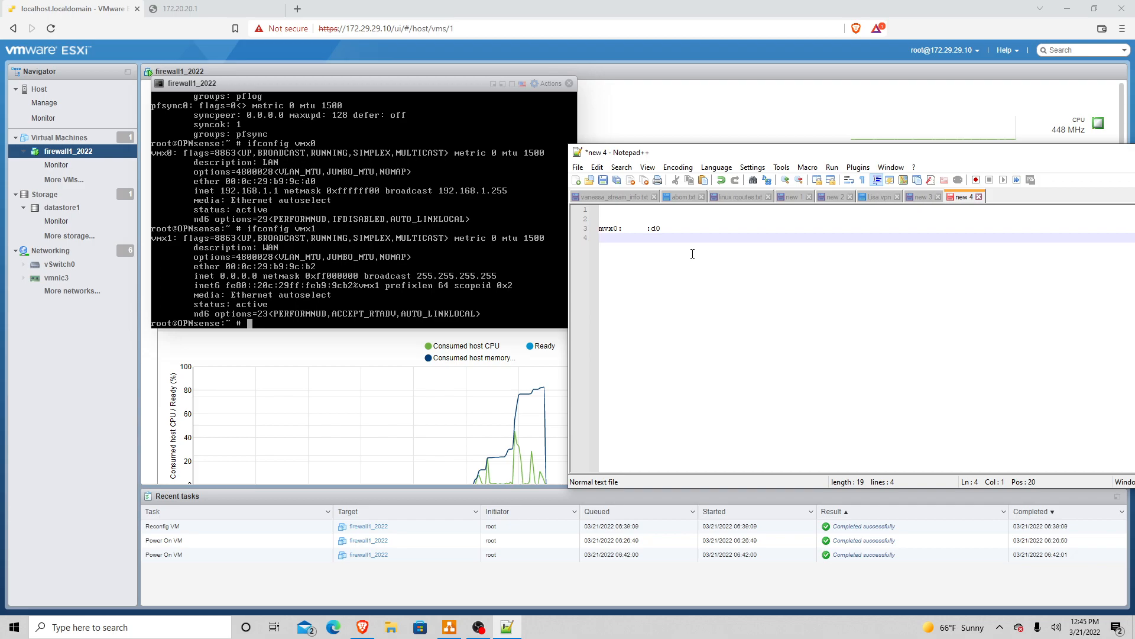
type("vmx1")
type(":")
key("Up")
key("Left")
key("Left")
key("Left")
key("BackSpace")
type("m")
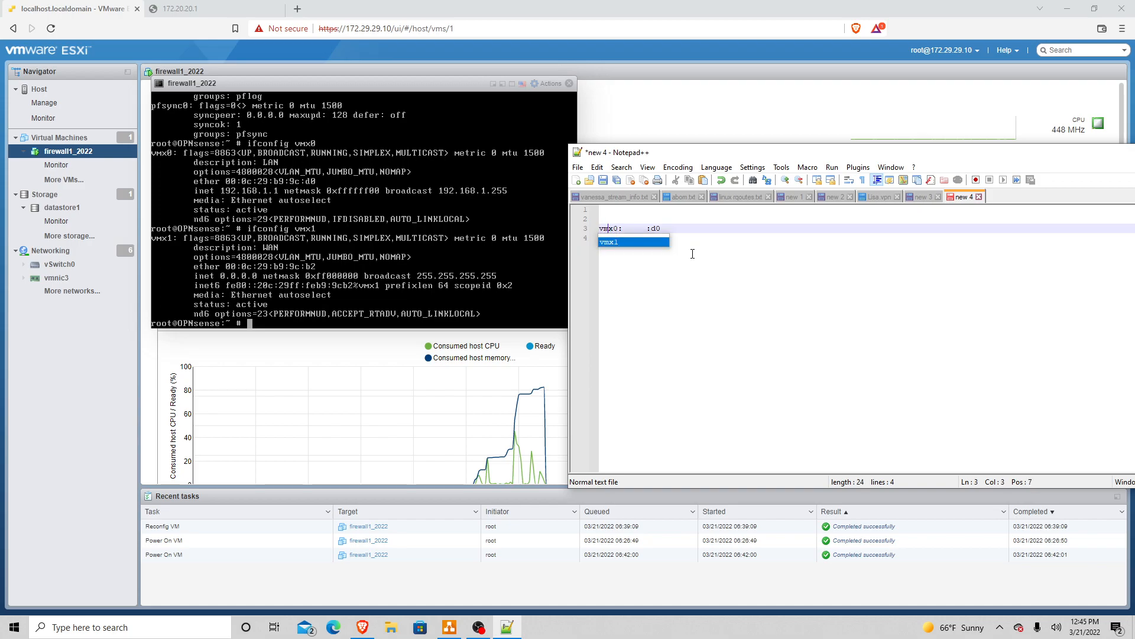
key("Right")
key("Right")
key("Down")
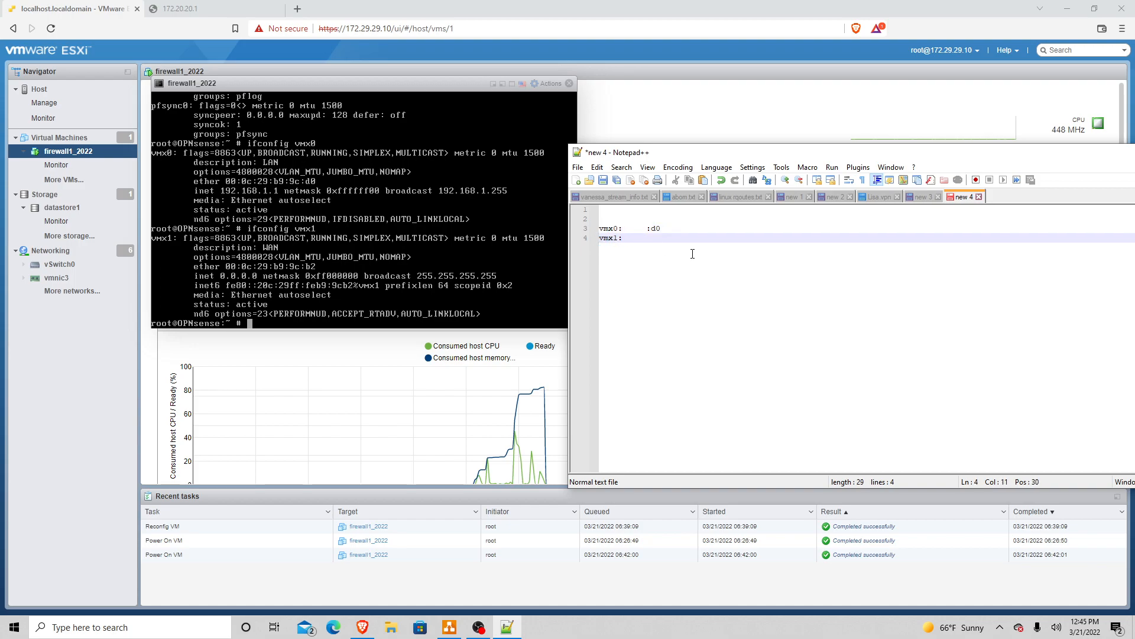
type(":b2")
key("Return")
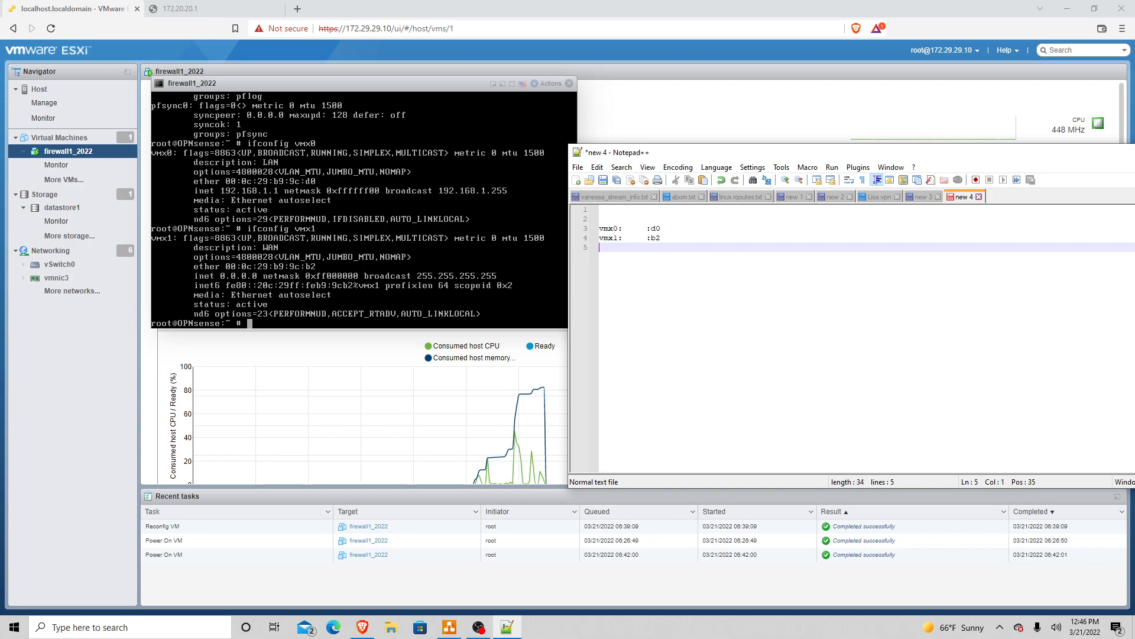
Step: Run ifconfig vmx2 and record its MAC ending ':da' in the notes
key("alt+Tab")
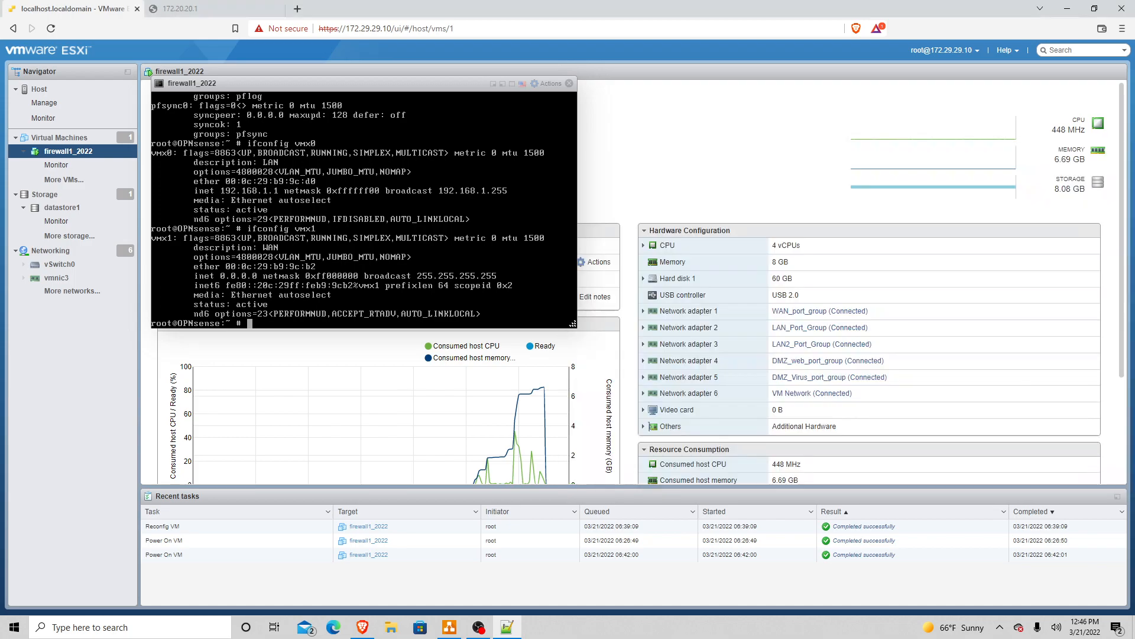
key("Up")
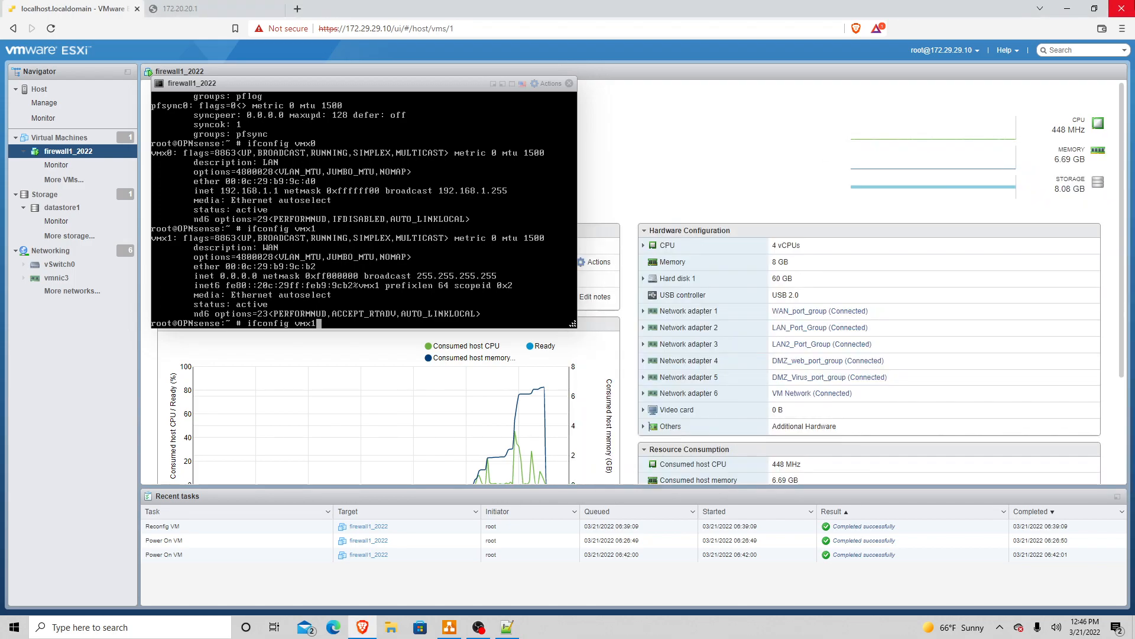
key("BackSpace")
type("2")
key("Return")
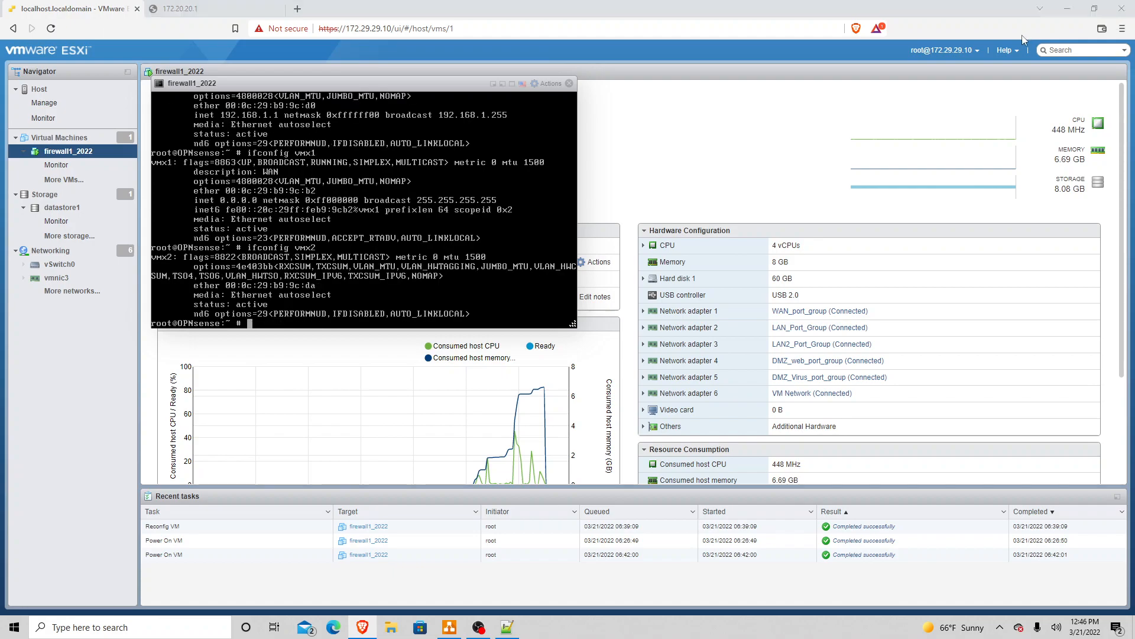
key("alt+Tab")
type("vm")
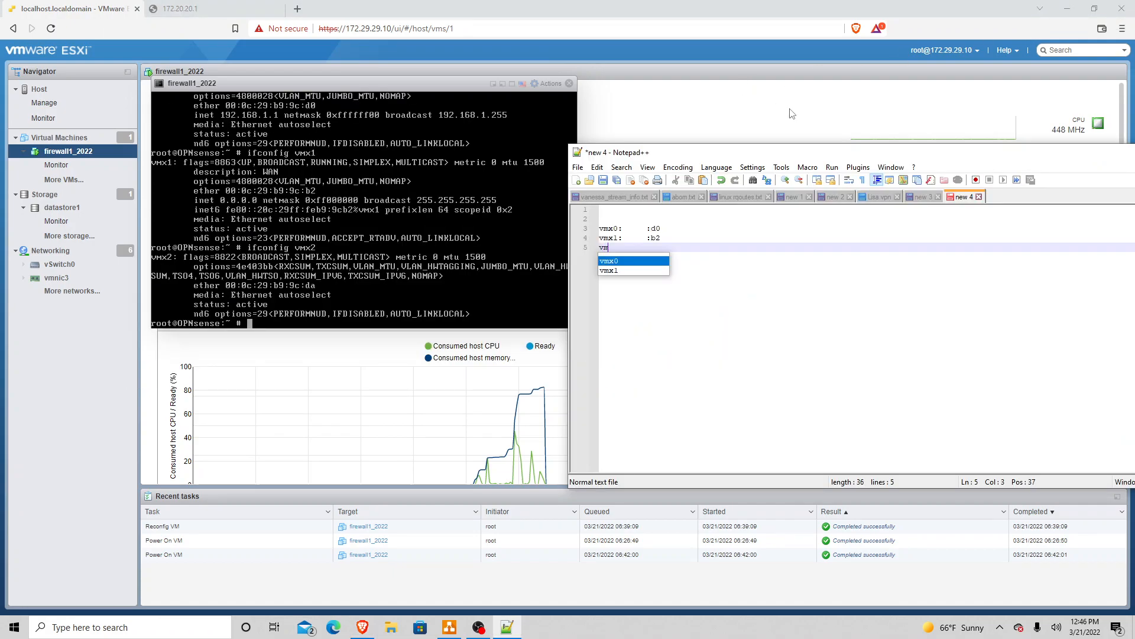
type("x2")
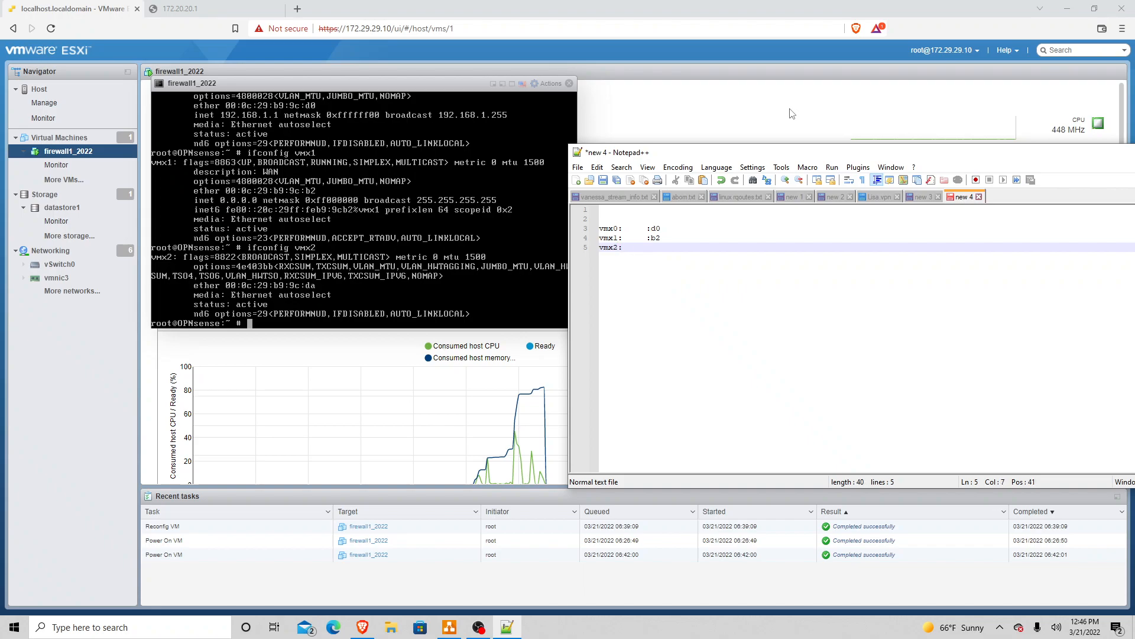
type(":      :da")
key("BackSpace")
key("Return")
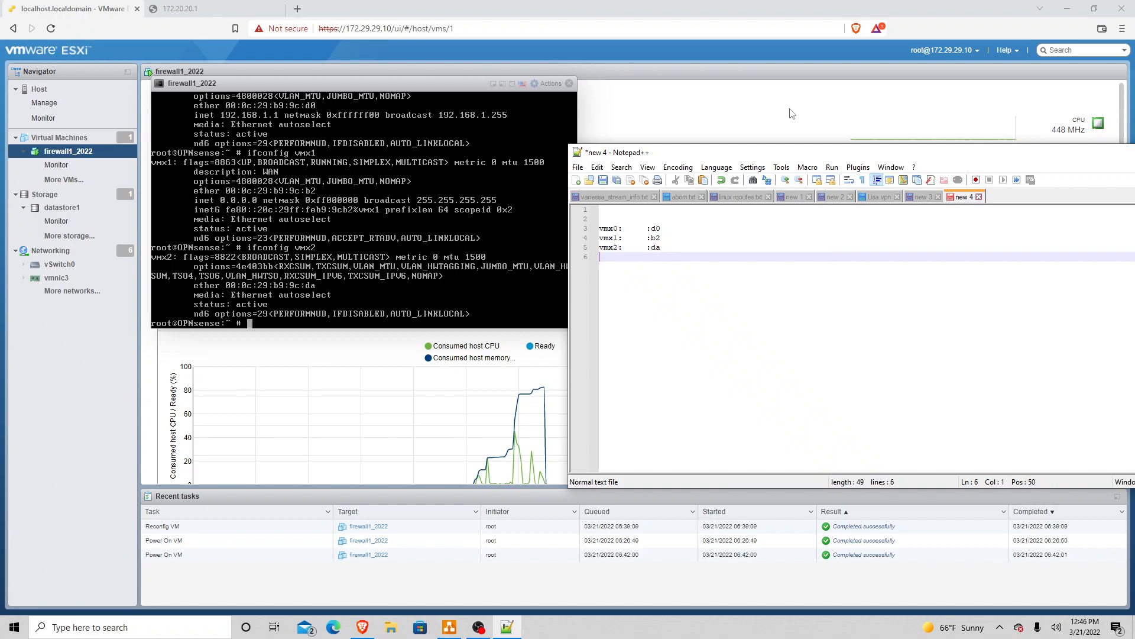
Step: Run ifconfig vmx3 and record its MAC ending ':bc'
type("vmx")
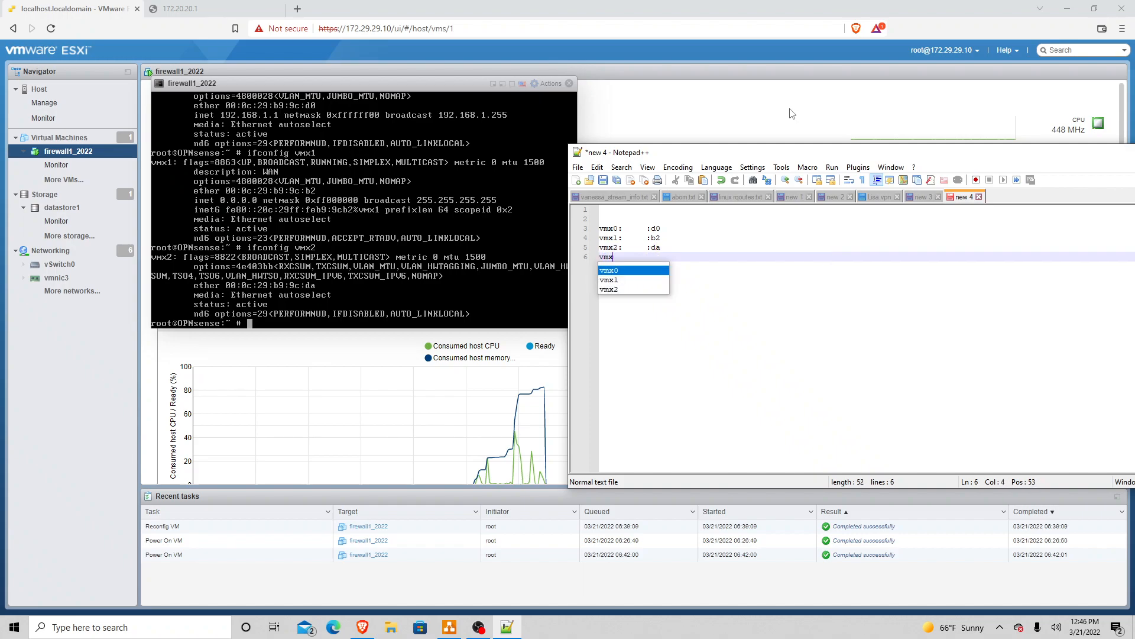
type("3:    ")
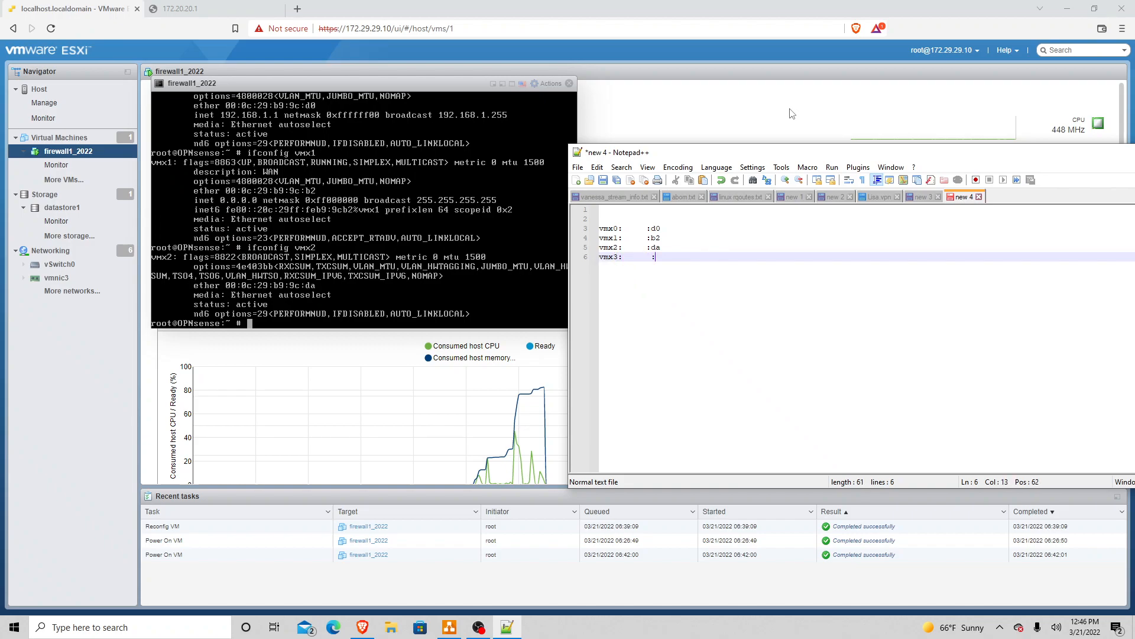
type(" :")
key("alt+Tab")
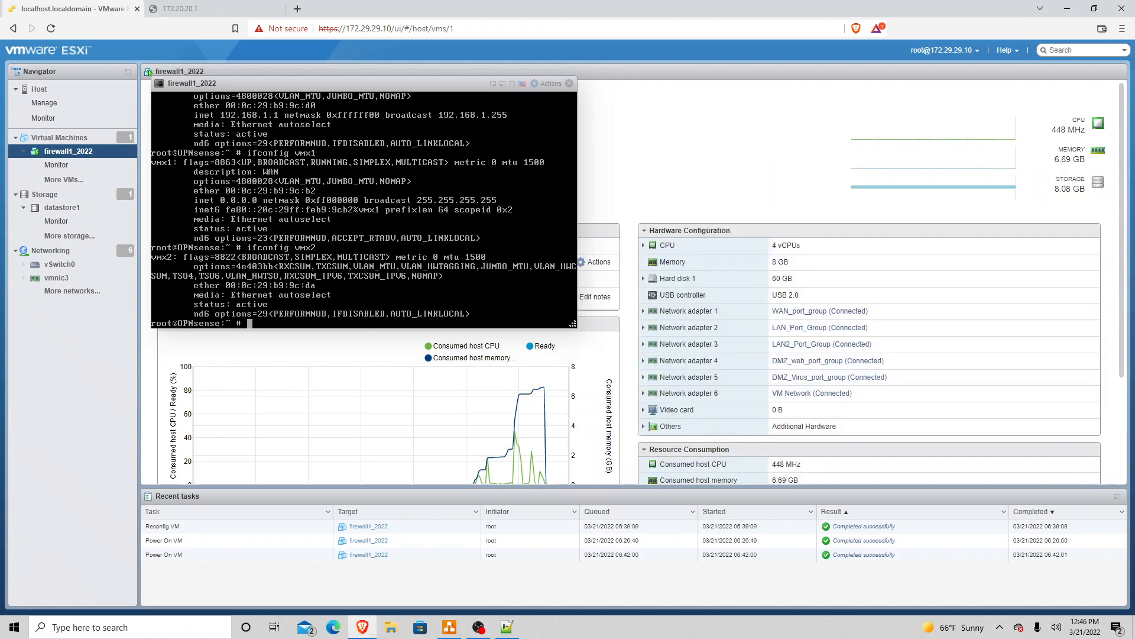
key("Up")
key("BackSpace")
type("3")
key("Return")
key("alt+Tab")
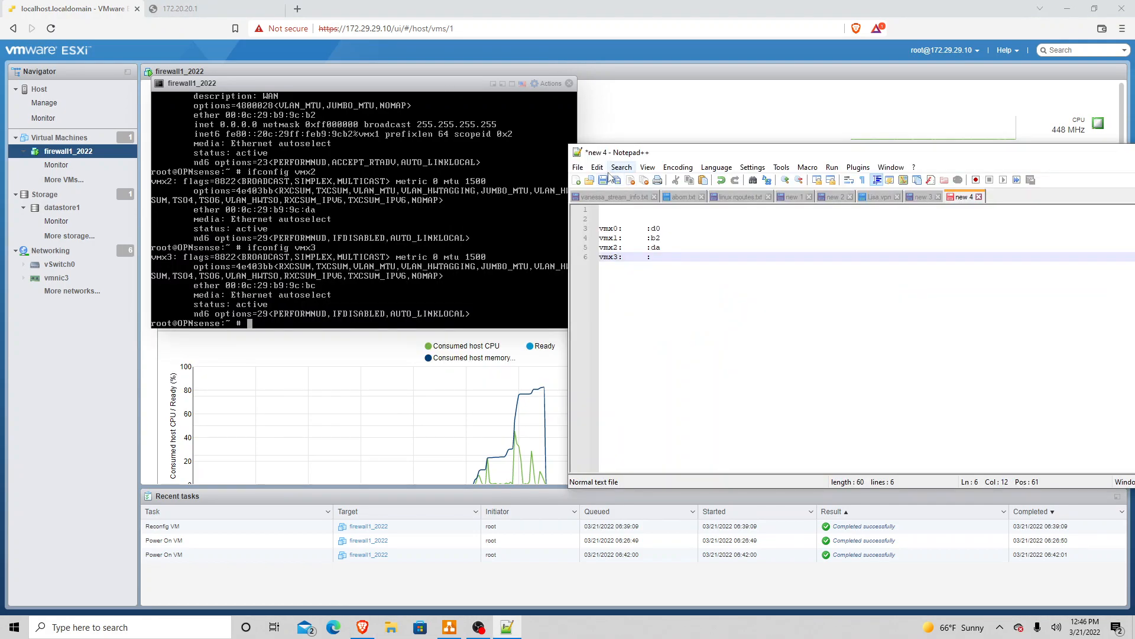
type("bc")
key("Return")
Step: Run ifconfig vmx4 and record its MAC ending ':e4'
type("vm")
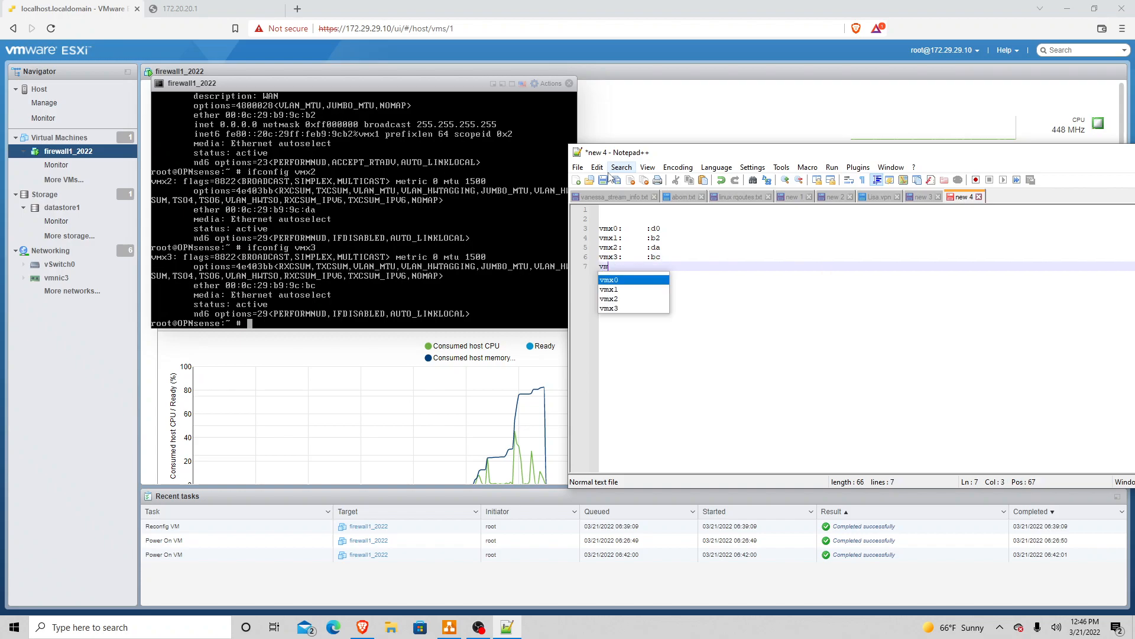
type("x4")
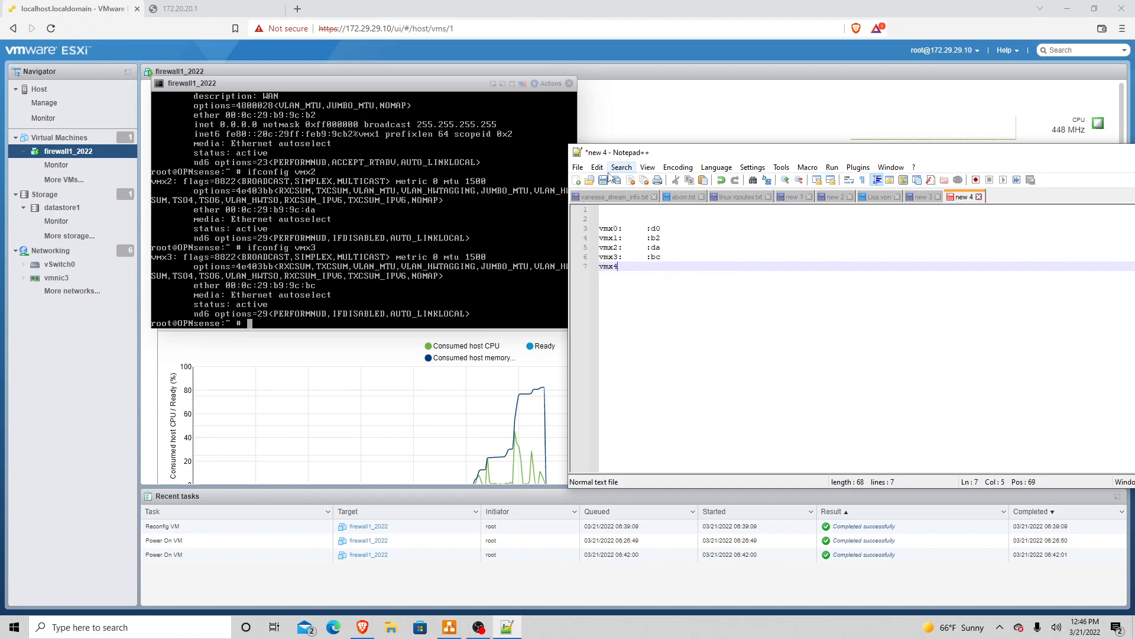
type(":     :")
left_click(362, 627)
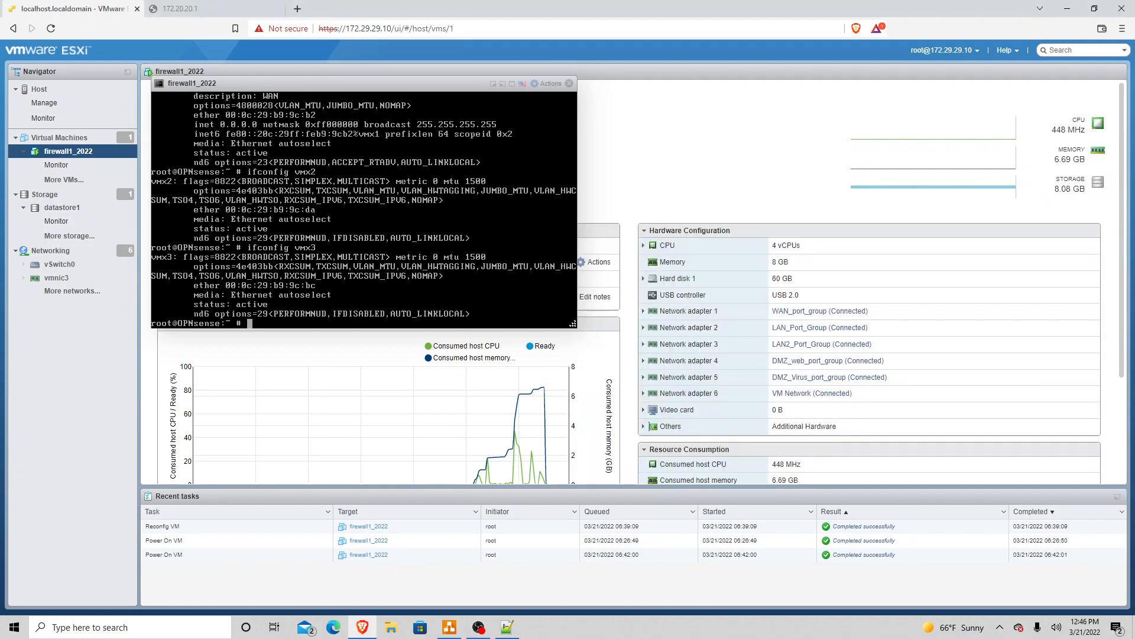
key("Up")
key("BackSpace")
type("4")
key("Return")
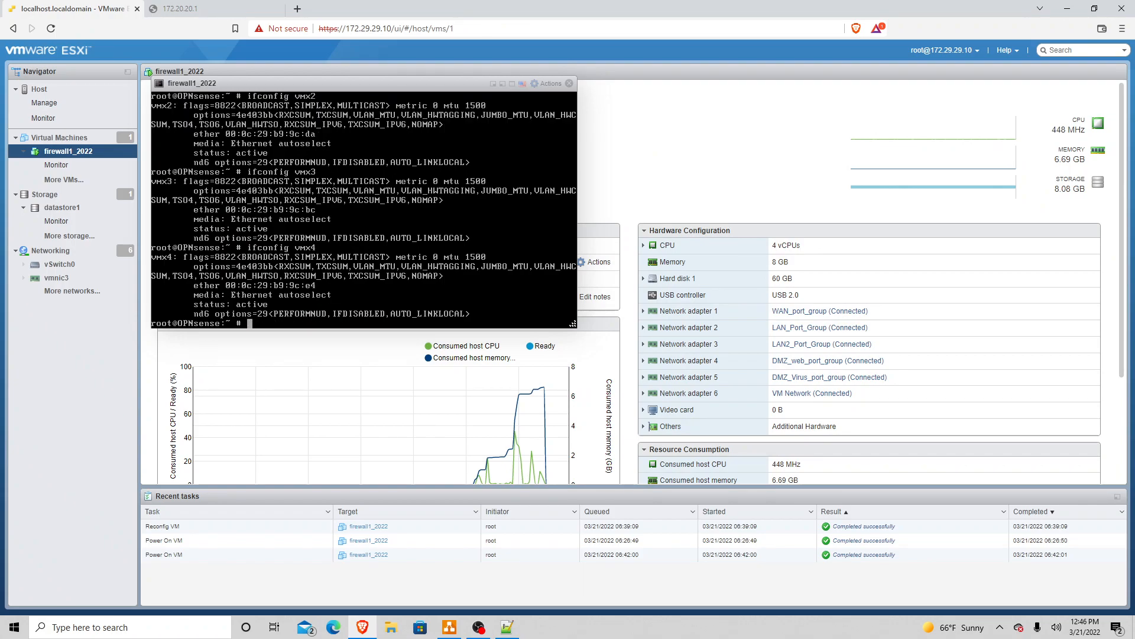
key("alt+Tab")
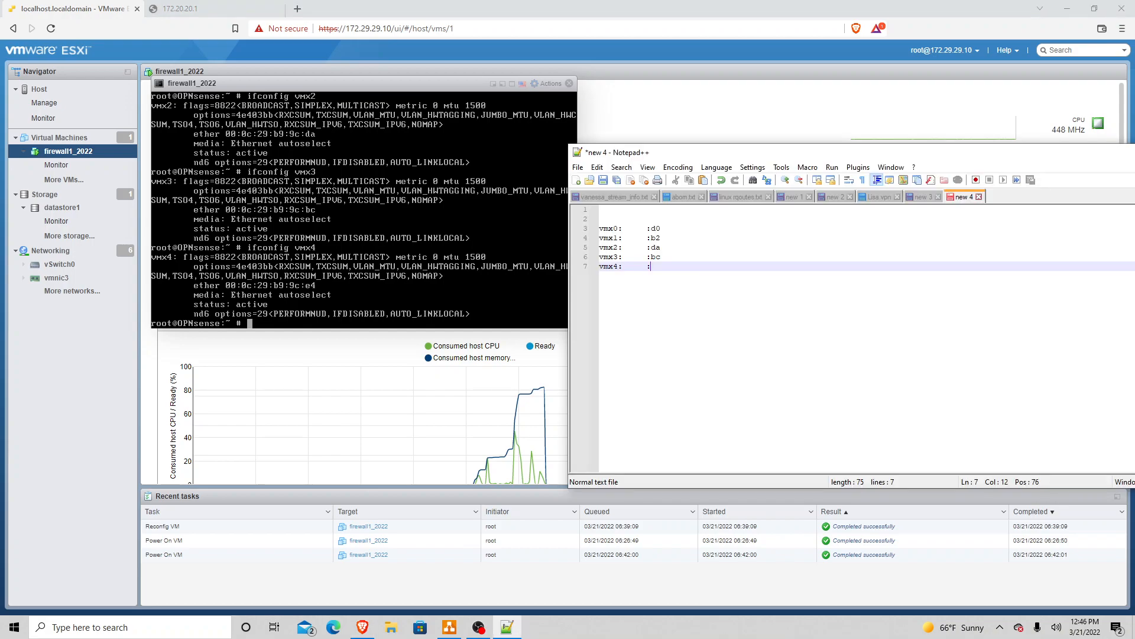
type("e4")
key("Return")
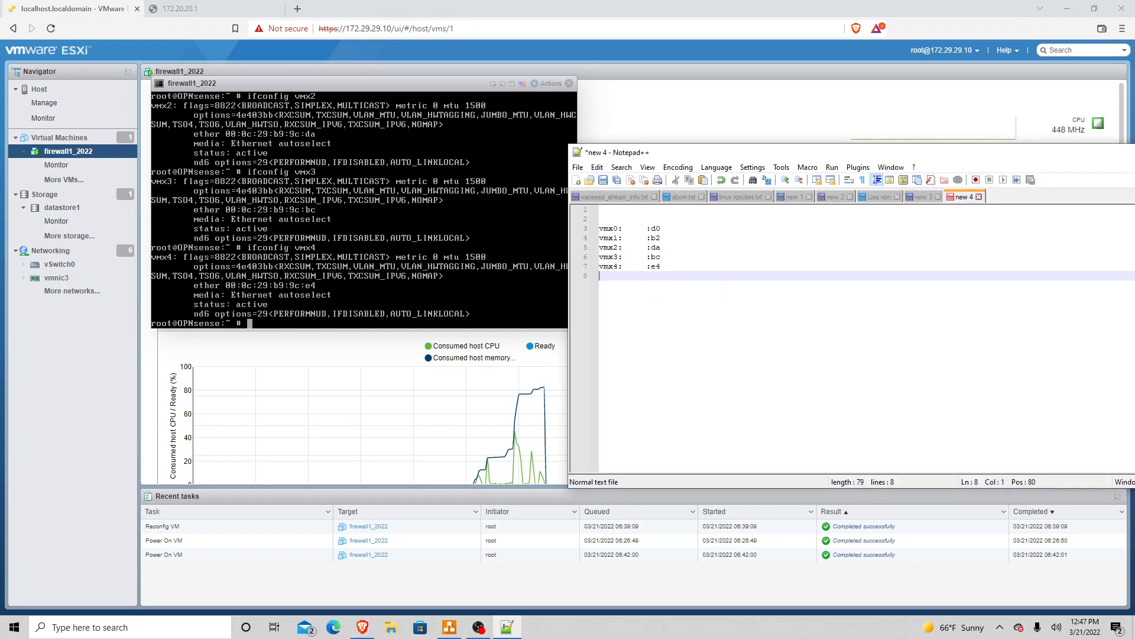
Step: Run ifconfig vmx5 and record its MAC ending ':c6'
key("alt+Tab")
key("Up")
key("BackSpace")
type("5")
key("Return")
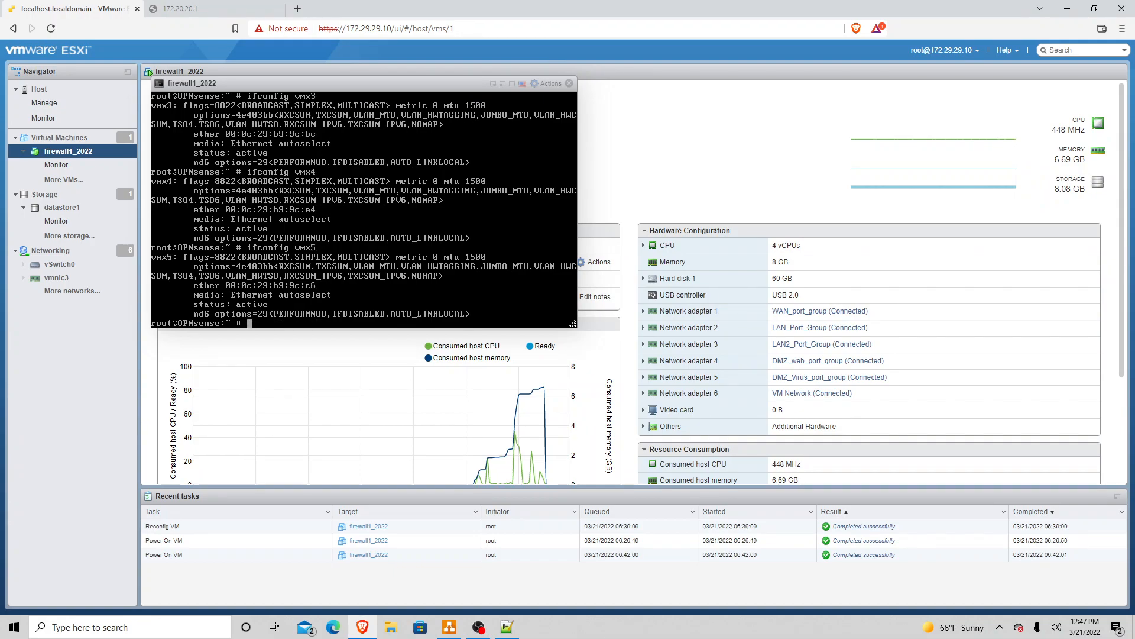
key("alt+Tab")
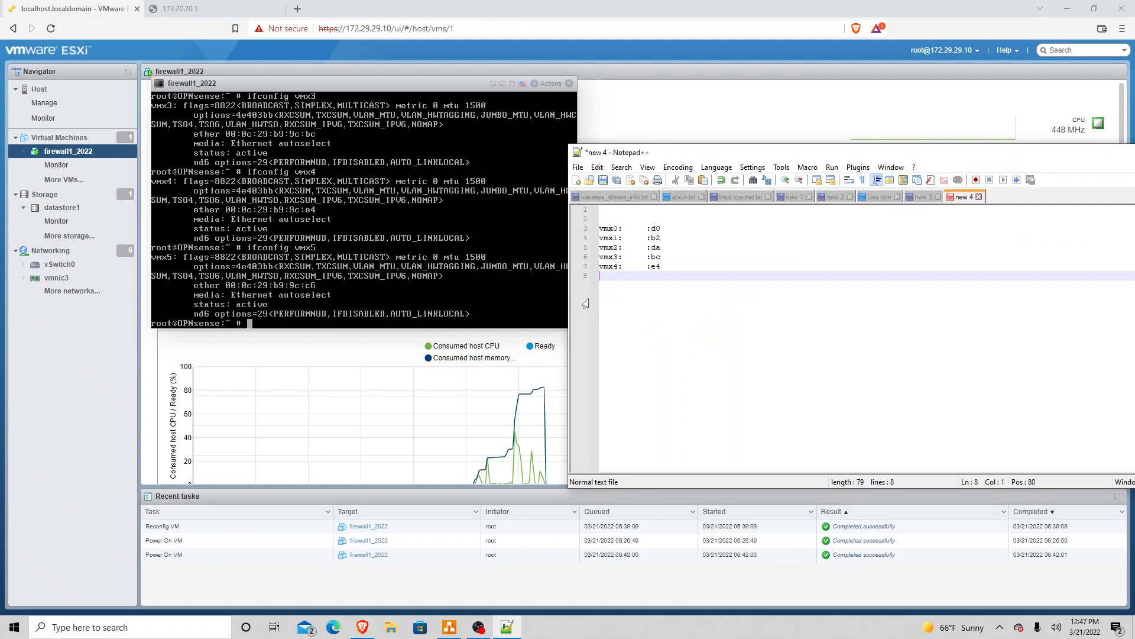
type("vmx")
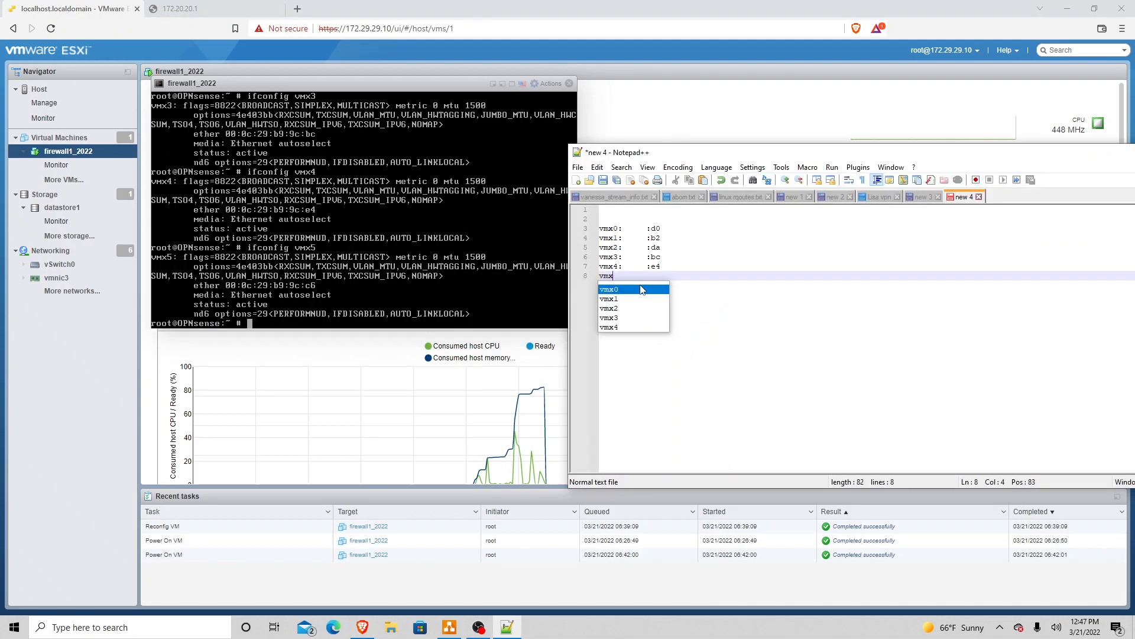
type("5")
type(":c6")
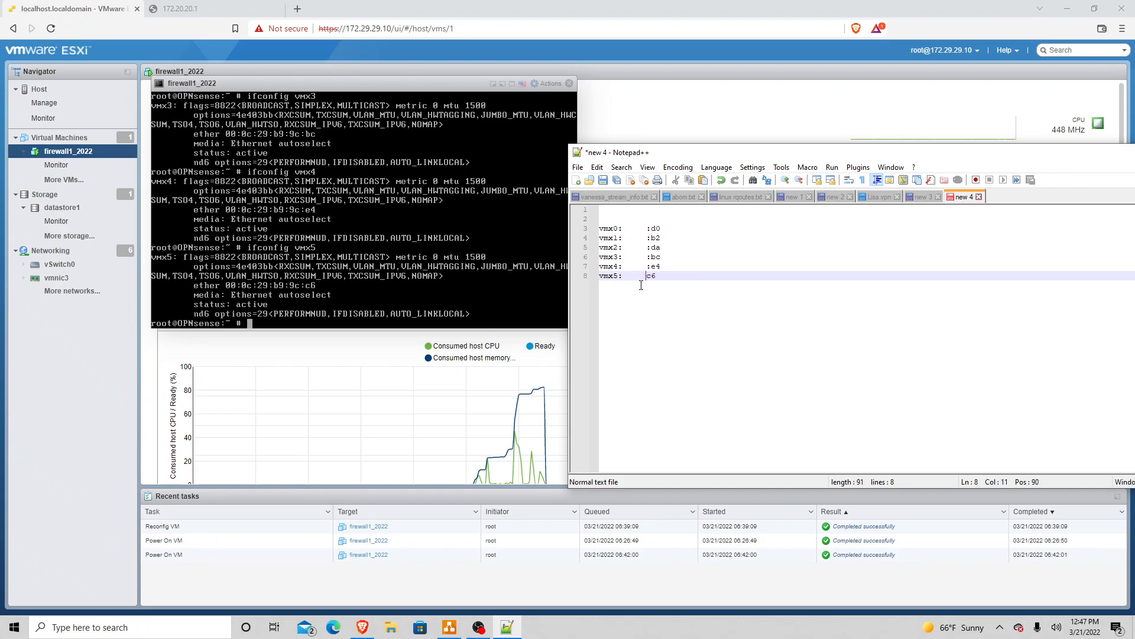
type("     :")
key("Up")
key("Up")
key("Up")
key("Up")
key("Up")
key("Down")
key("Down")
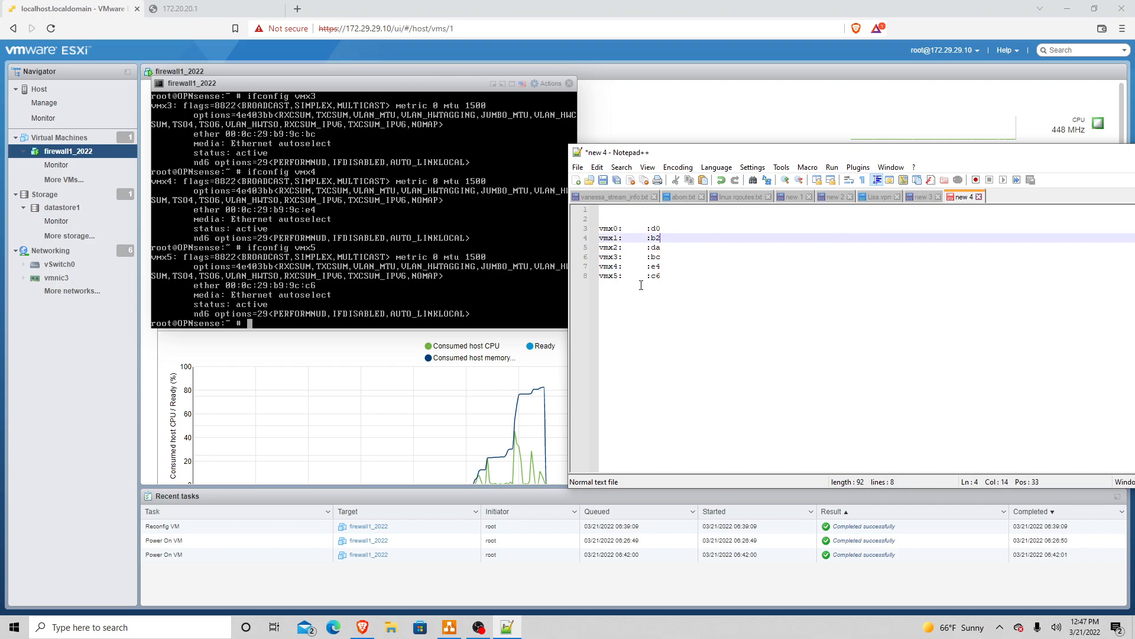
key("Down")
key("Down")
key("Down")
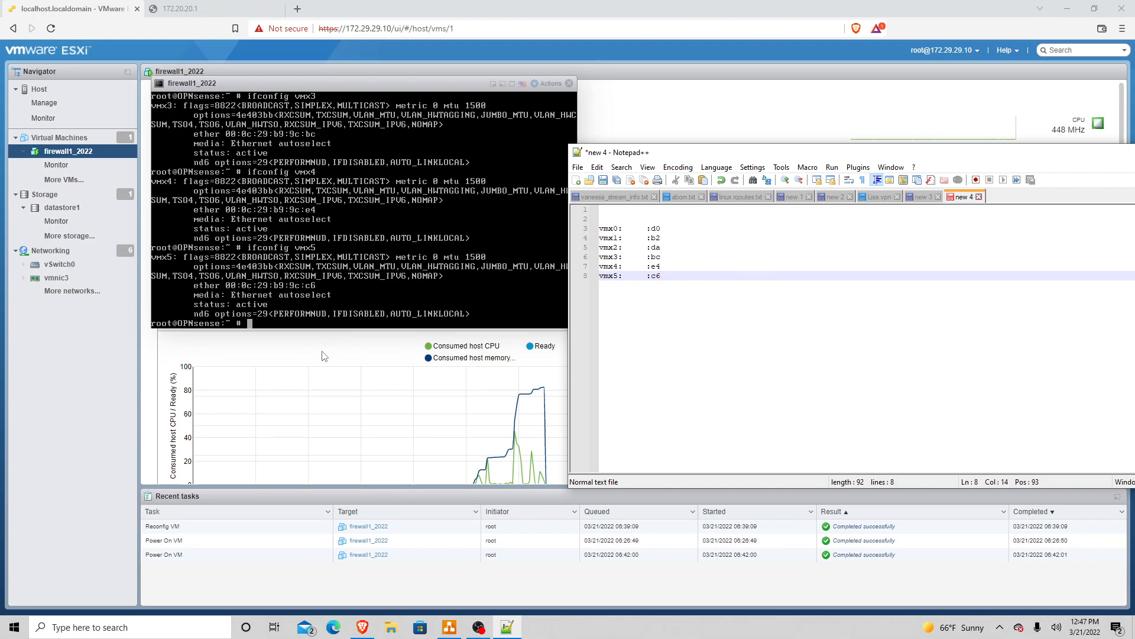
Step: Show Network adapter 1's details in the VM's hardware configuration and move and narrow the notes window
left_click(119, 358)
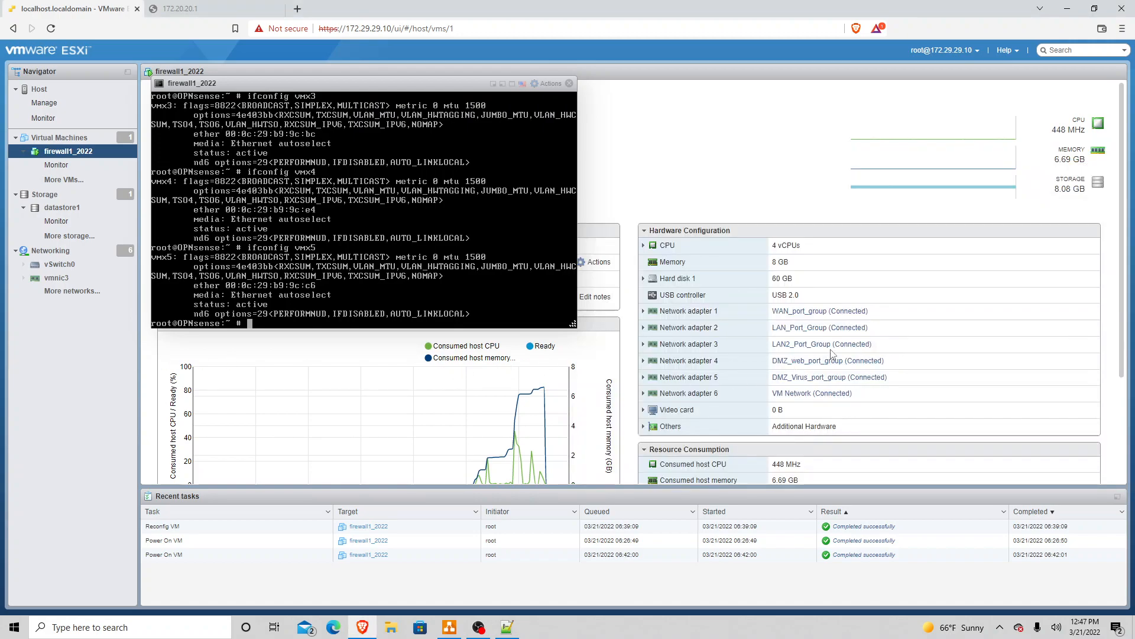
left_click(643, 311)
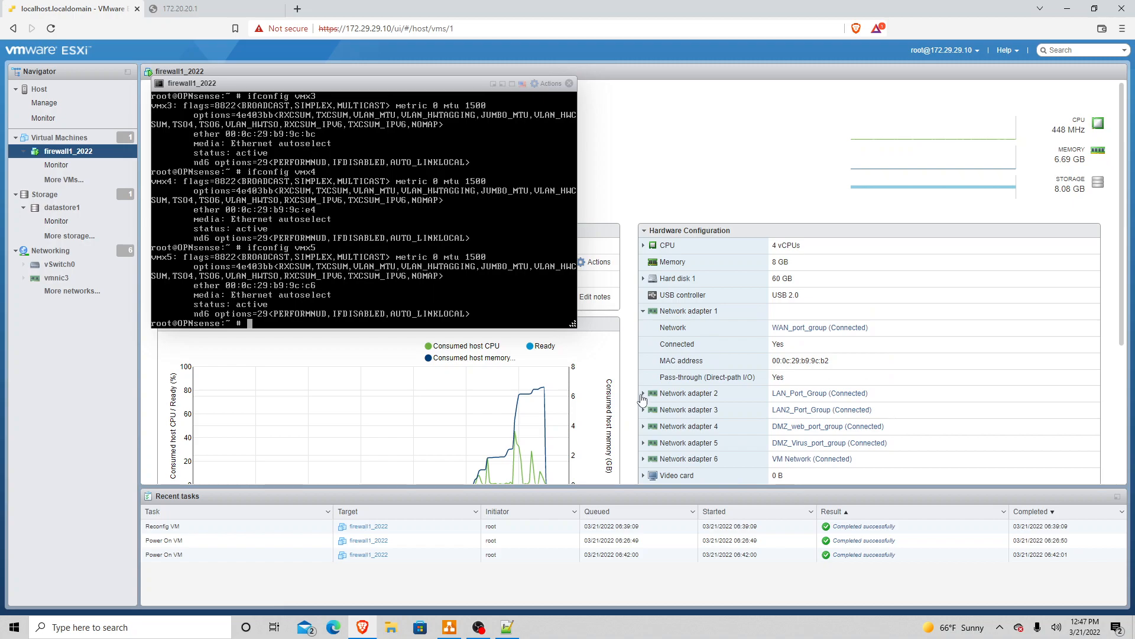
key("alt+Tab")
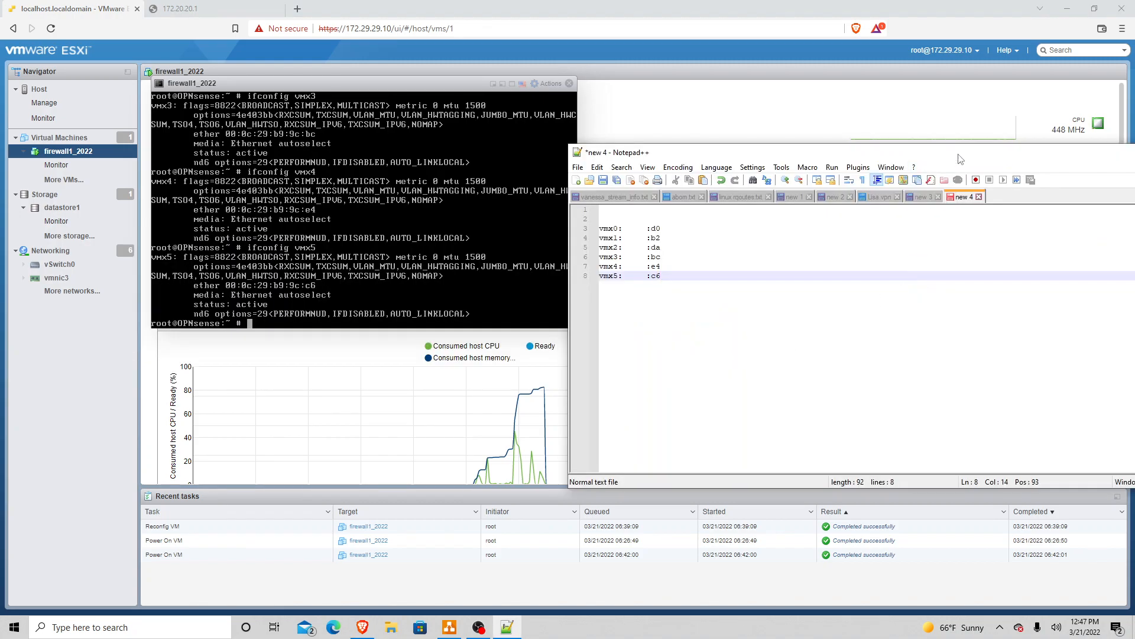
left_click_drag(779, 179, 441, 221)
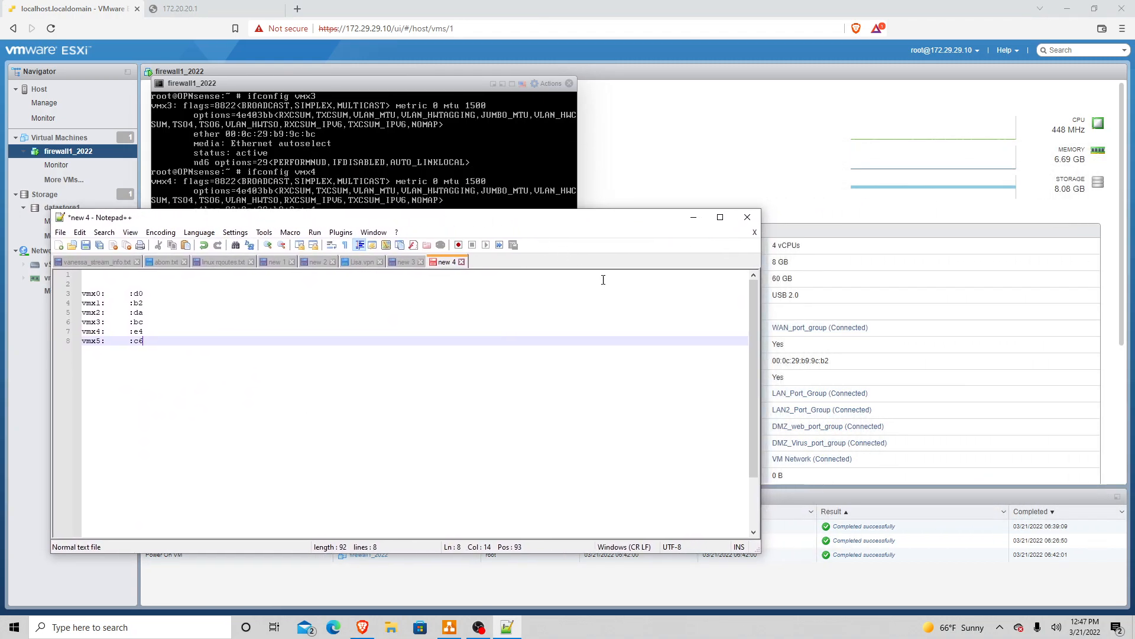
left_click_drag(760, 355, 632, 349)
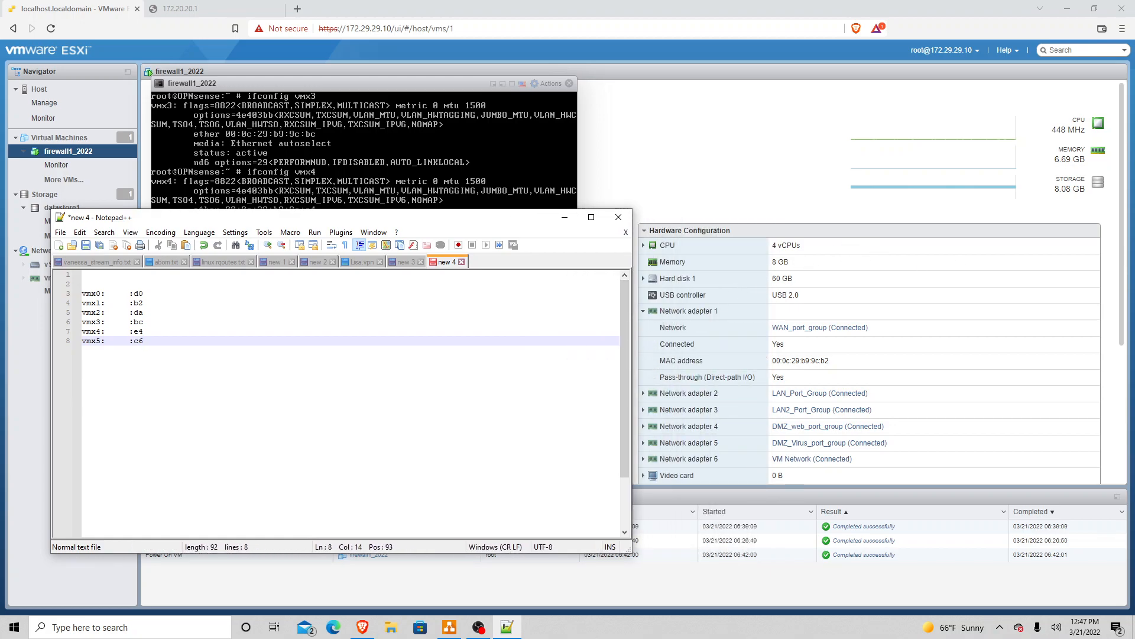
left_click_drag(1122, 241, 1123, 311)
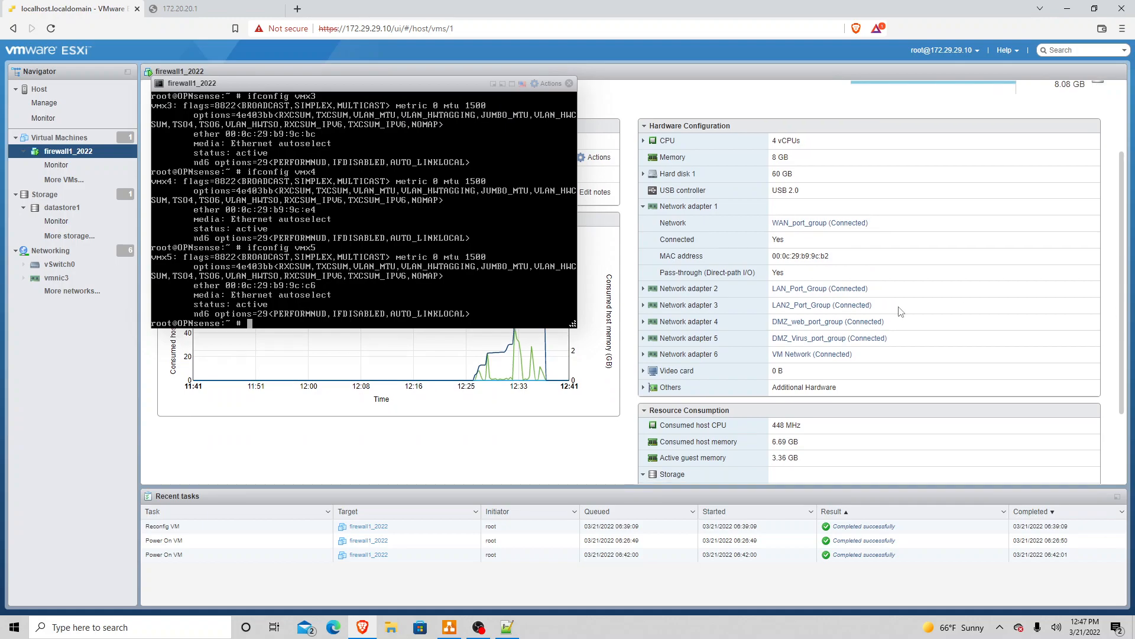
Step: Expand Network adapters 2, 3 and 4 to read their MAC endings :bc, :c6 and :d0
left_click(644, 290)
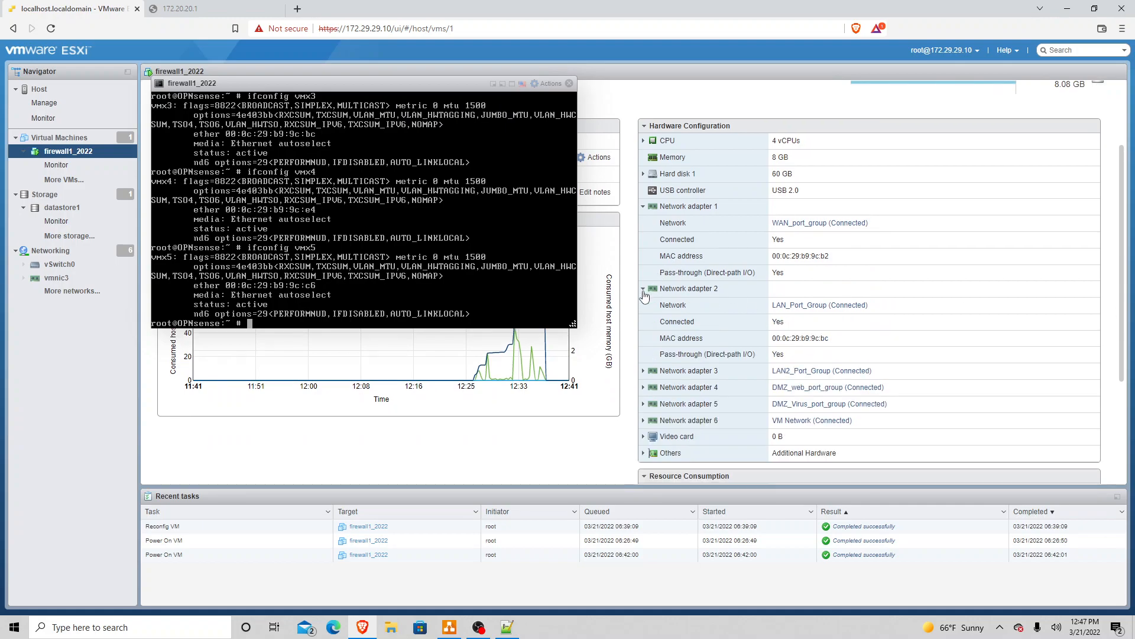
left_click(643, 372)
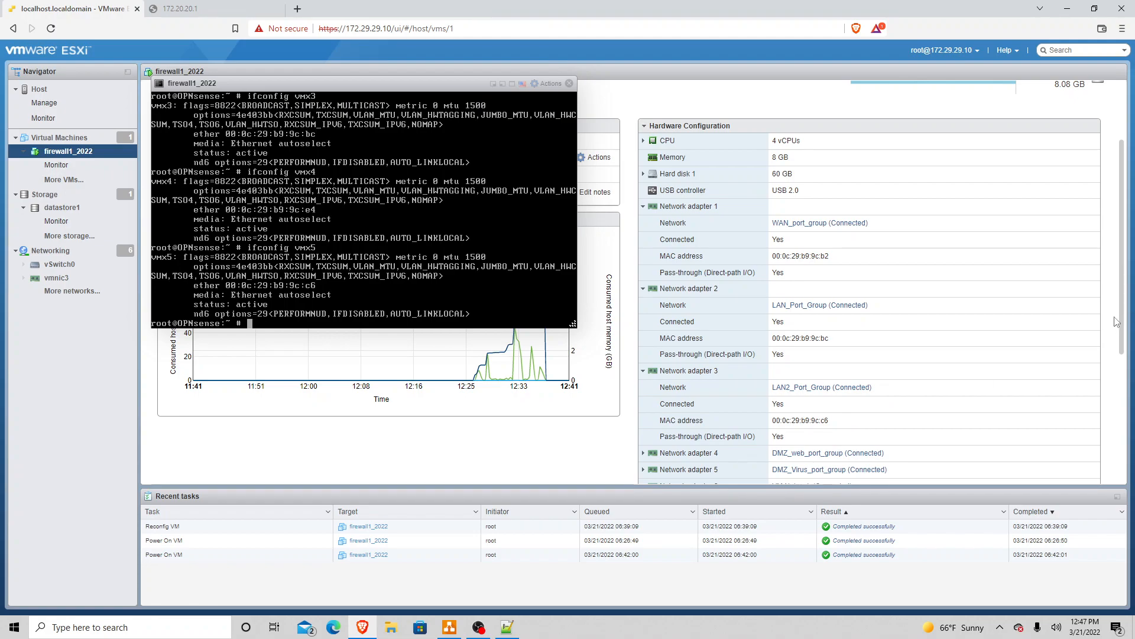
left_click_drag(1124, 314, 1124, 367)
left_click(643, 353)
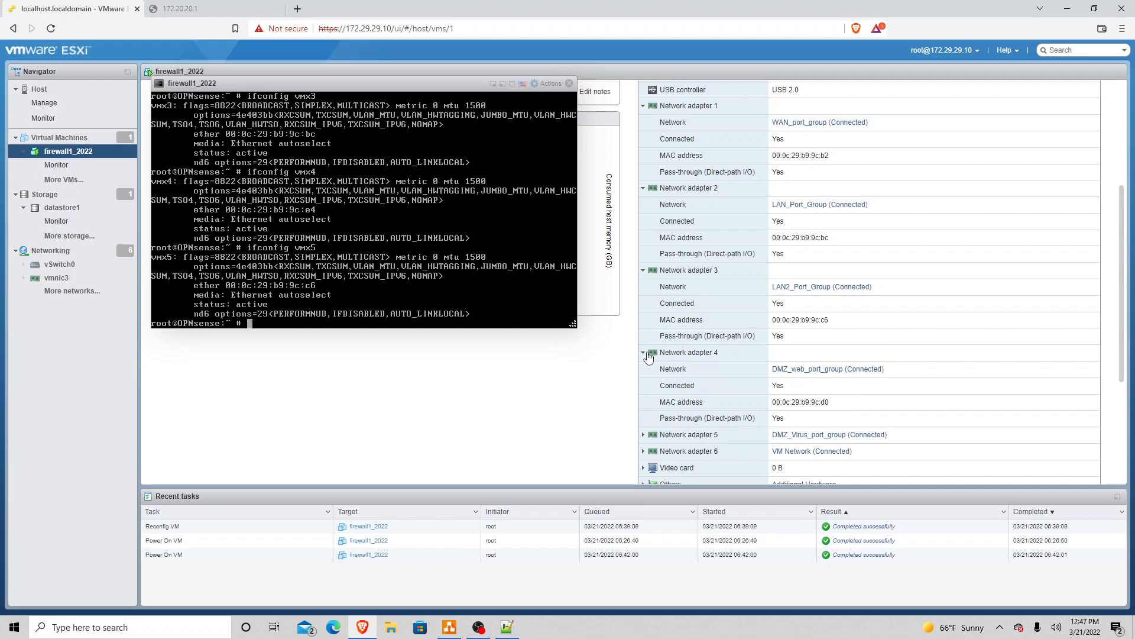
key("alt+Tab")
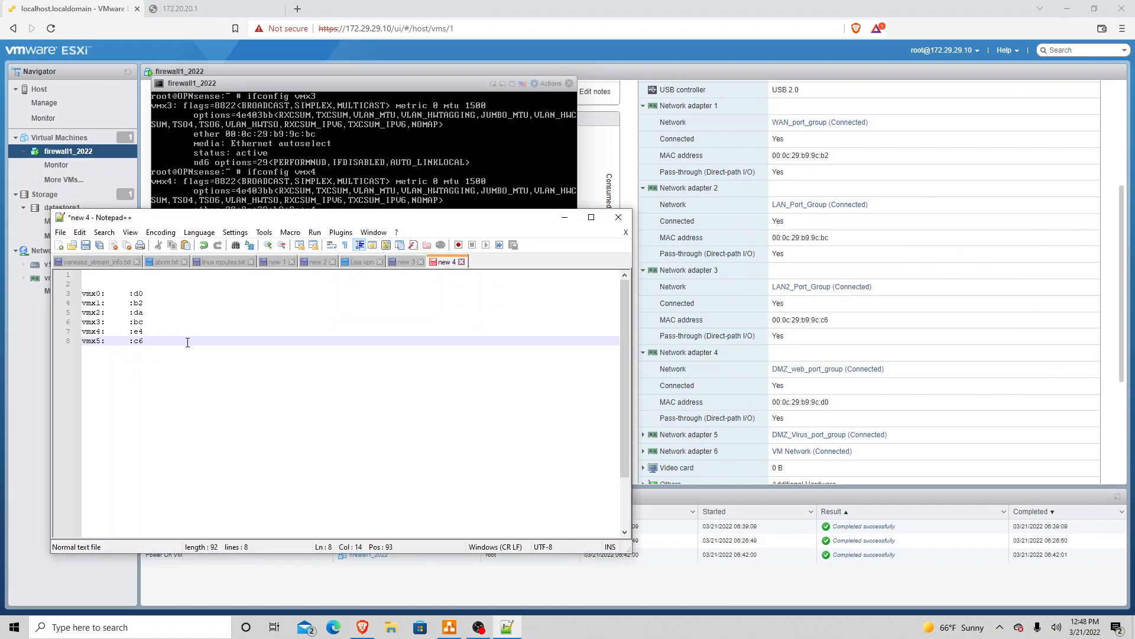
Step: Label vmx0 as 'DMZ_Web ------>' on line 3
key("Up")
key("Up")
key("Up")
key("Up")
key("Up")
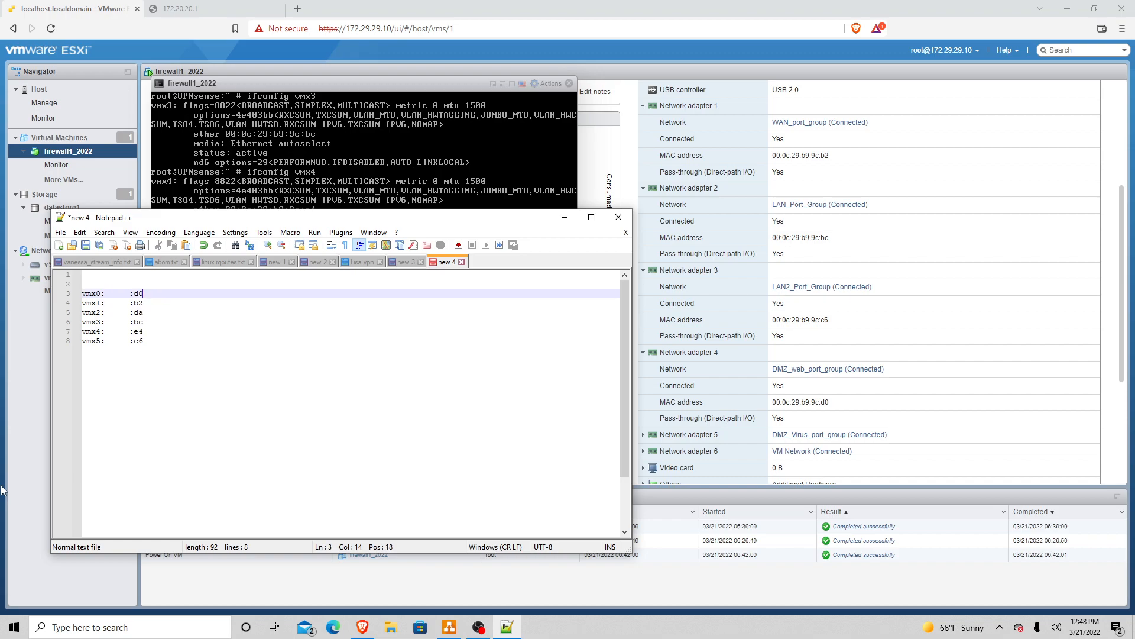
key("Left")
key("Left")
key("Left")
key("Left")
key("Left")
key("Left")
key("Left")
type("DMZ_Web_")
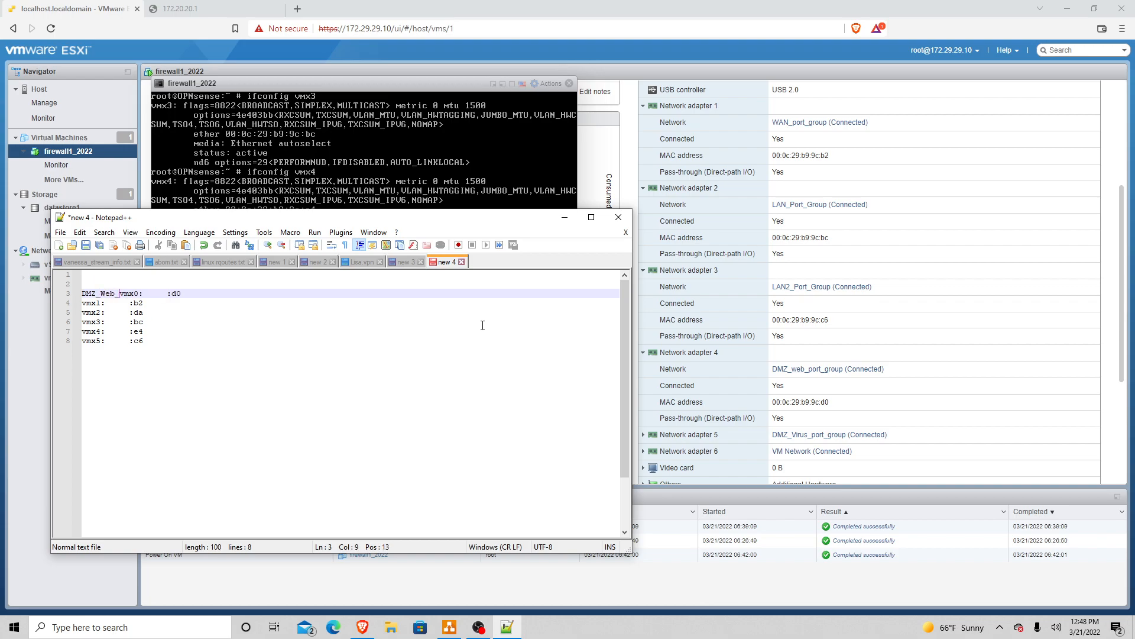
key("BackSpace")
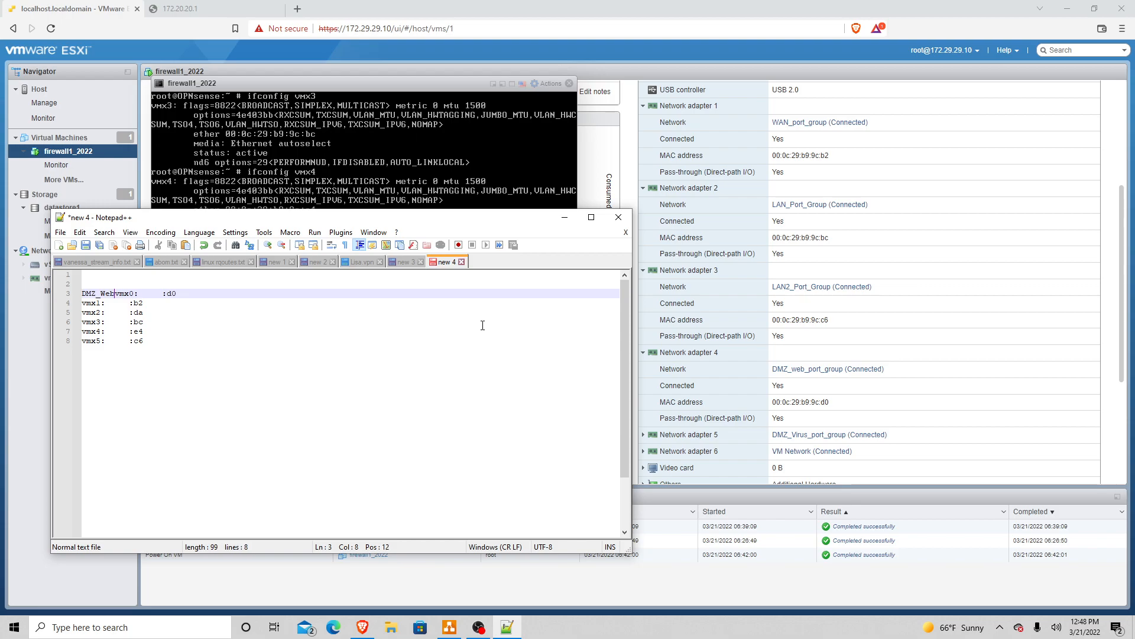
type("-")
key("BackSpace")
key("BackSpace")
type("----->")
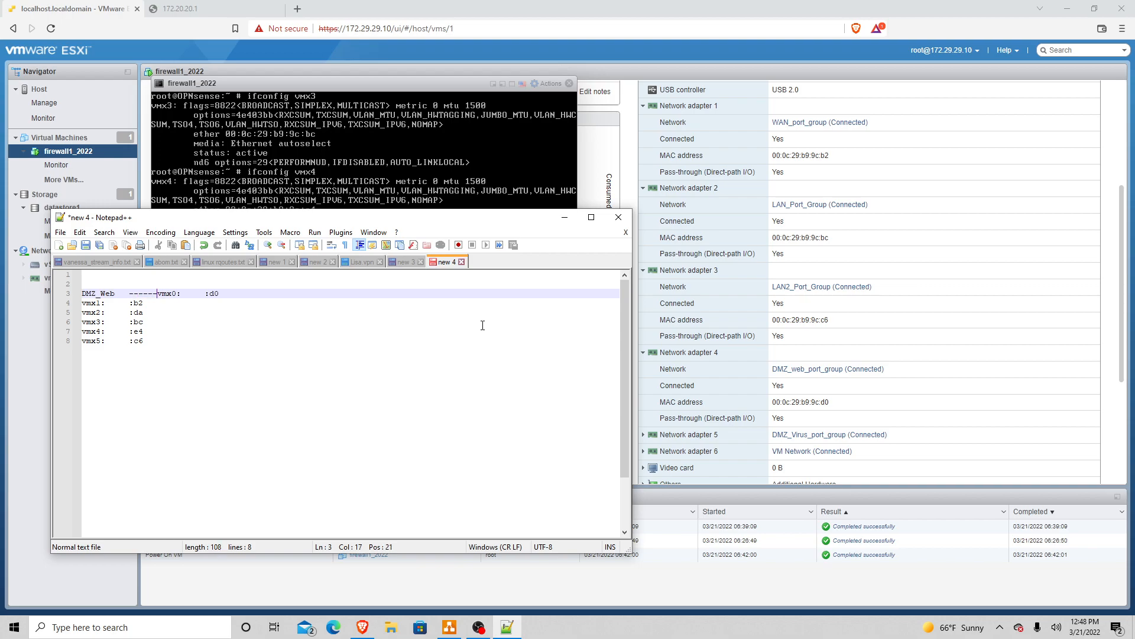
Step: Label vmx1 as 'WAN_NET ------>' on line 4
key("Down")
key("Left")
key("Left")
key("Left")
key("Left")
key("Left")
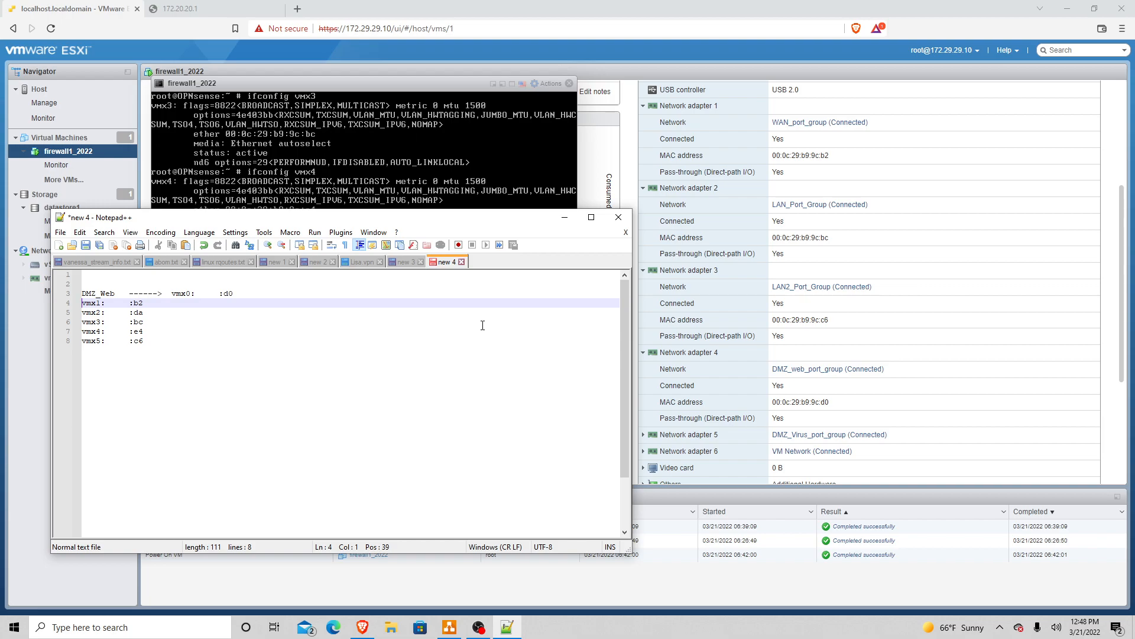
type("WAN_NET   ------>")
key("Down")
key("Left")
key("Left")
key("Left")
key("Left")
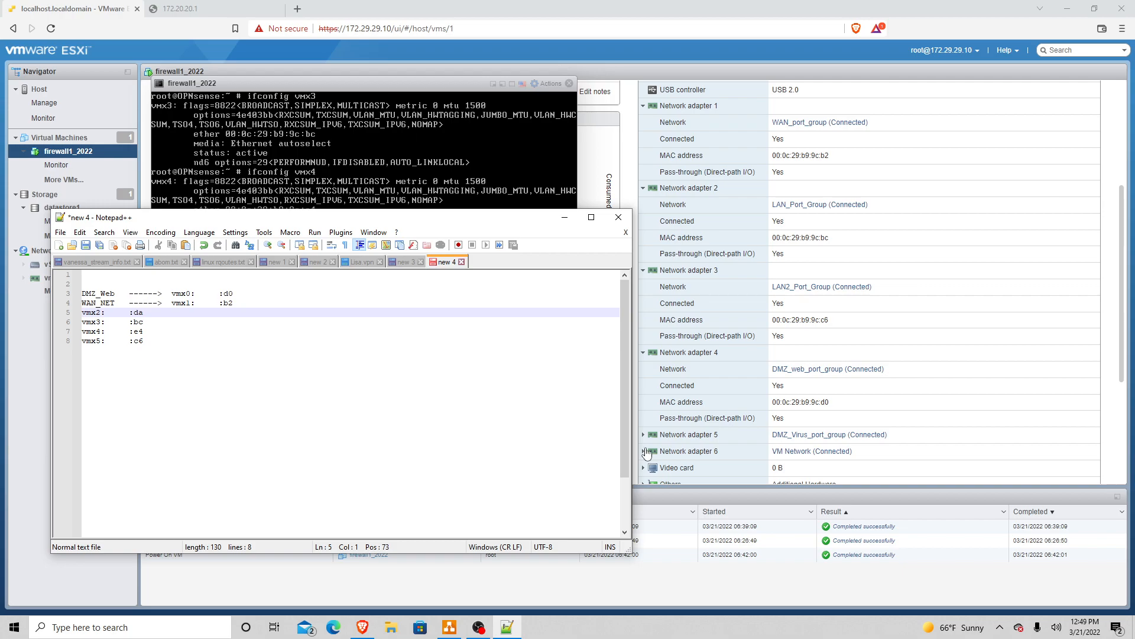
Step: Check Network adapter 5, then label vmx2 'DMZ_Virus ------>' and vmx3 'LAN_NET ------>'
left_click(651, 438)
scroll(859, 419, "down", 1)
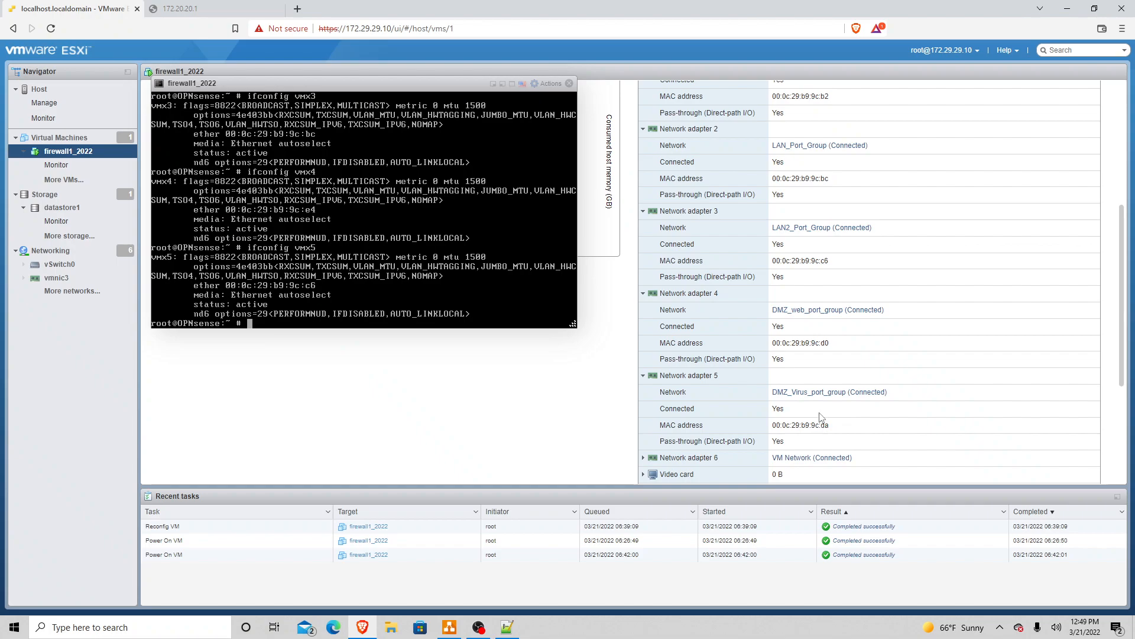
key("alt+Tab")
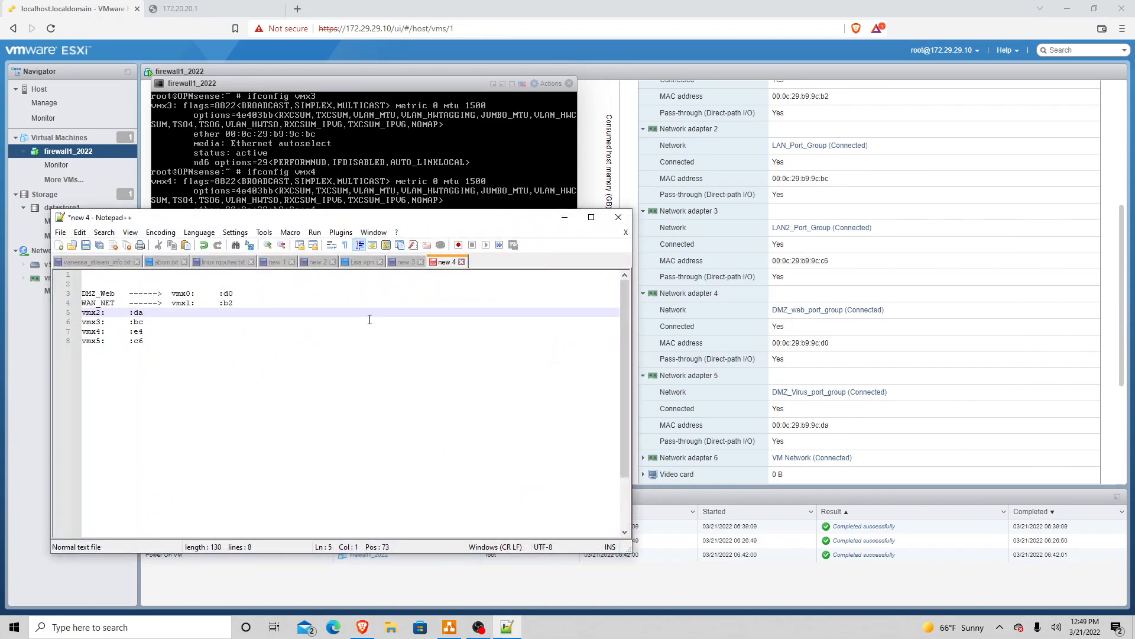
type("DMZ")
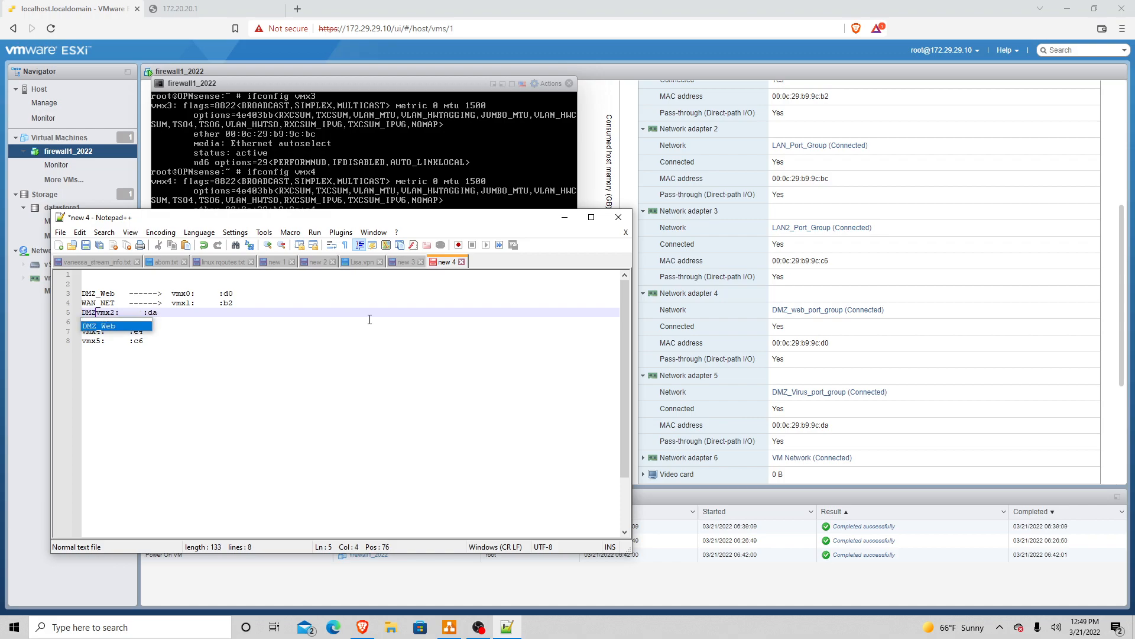
type("_Virus")
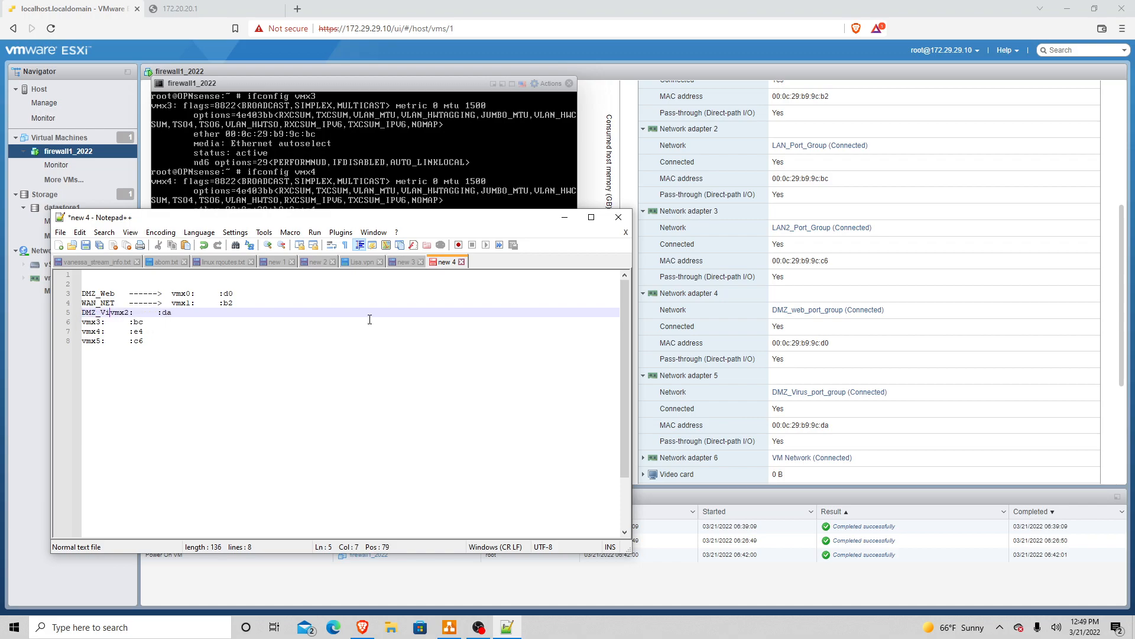
type(" ------>")
key("Down")
key("Left")
key("Left")
key("Left")
key("Left")
key("Left")
key("Left")
key("Left")
key("Left")
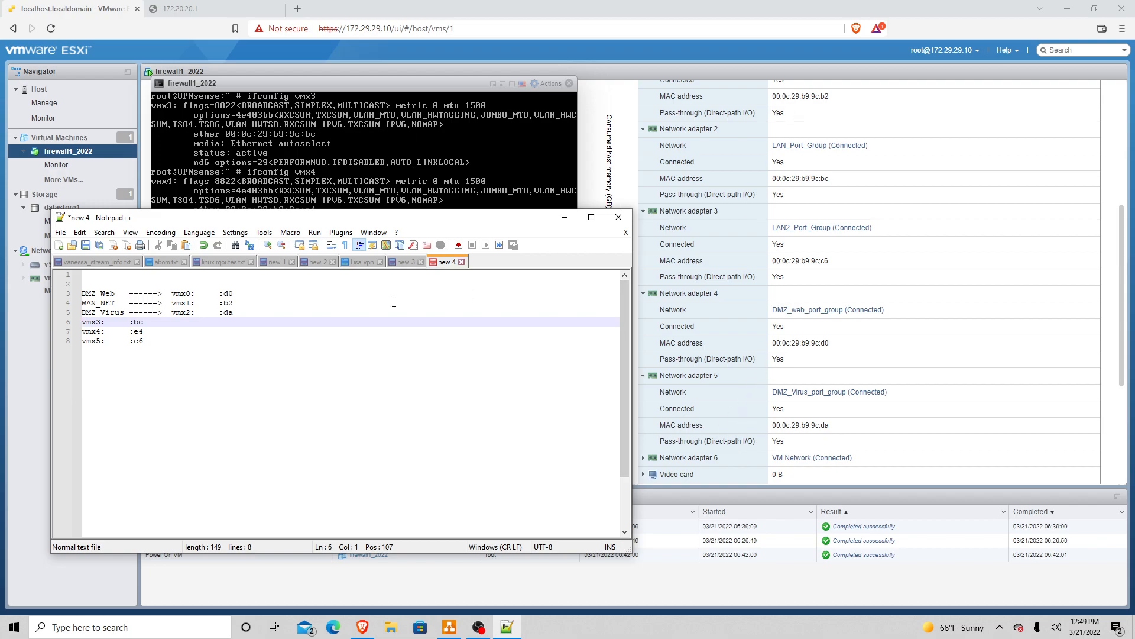
type("LAN_NET   ------>")
key("Down")
key("Left")
key("Left")
key("Left")
key("Left")
key("Left")
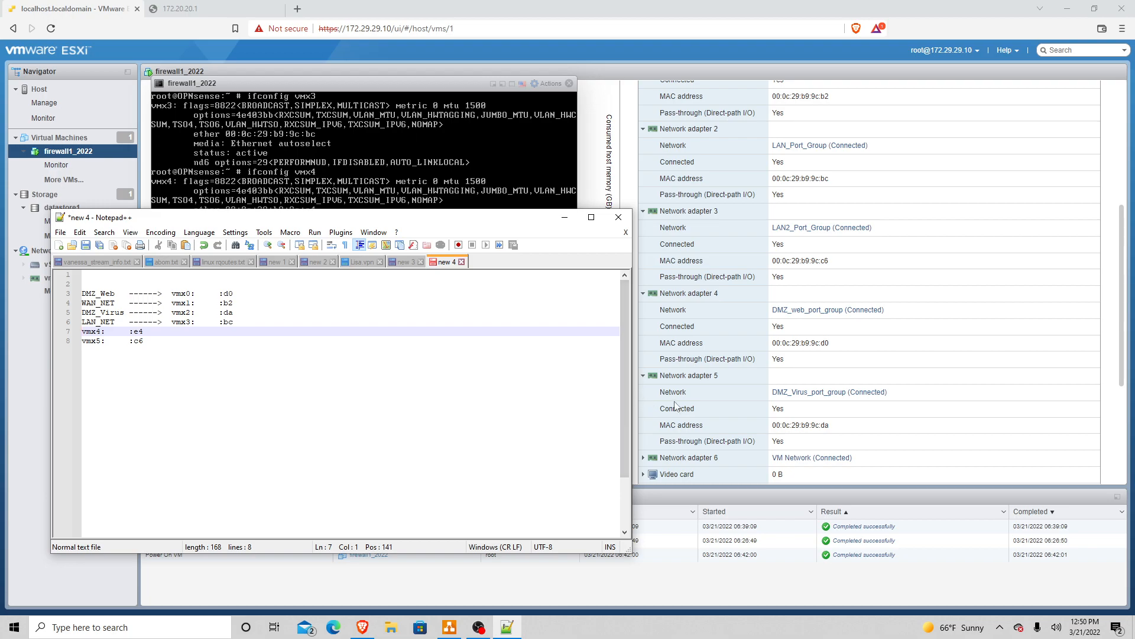
Step: Check Network adapter 6's network and label vmx4 as 'VM_NET ------>'
left_click(644, 458)
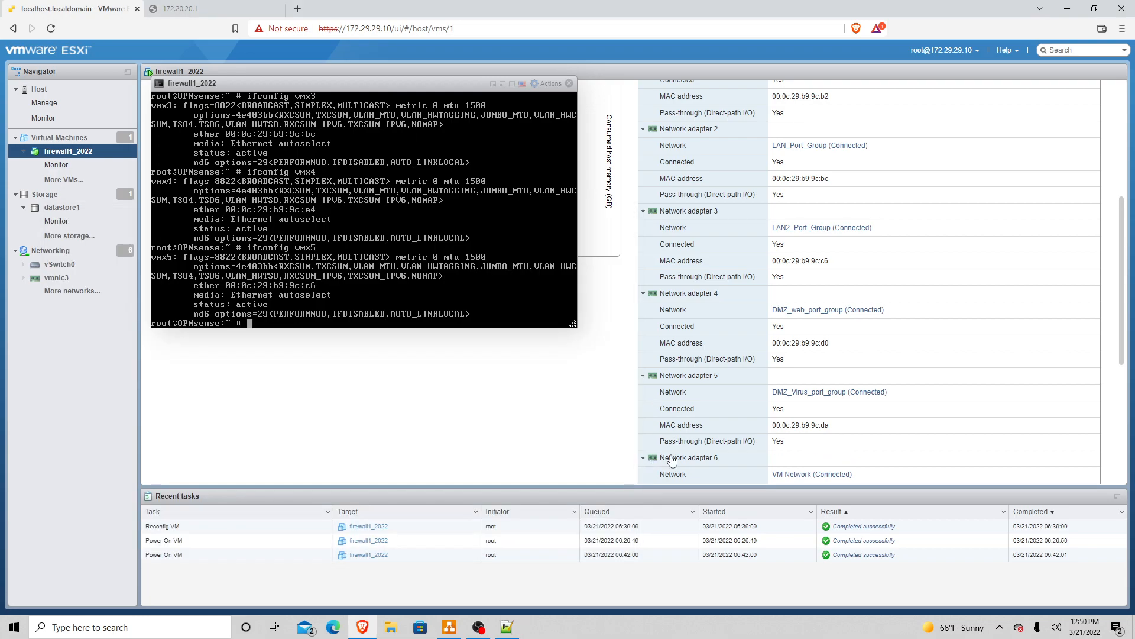
scroll(880, 414, "down", 3)
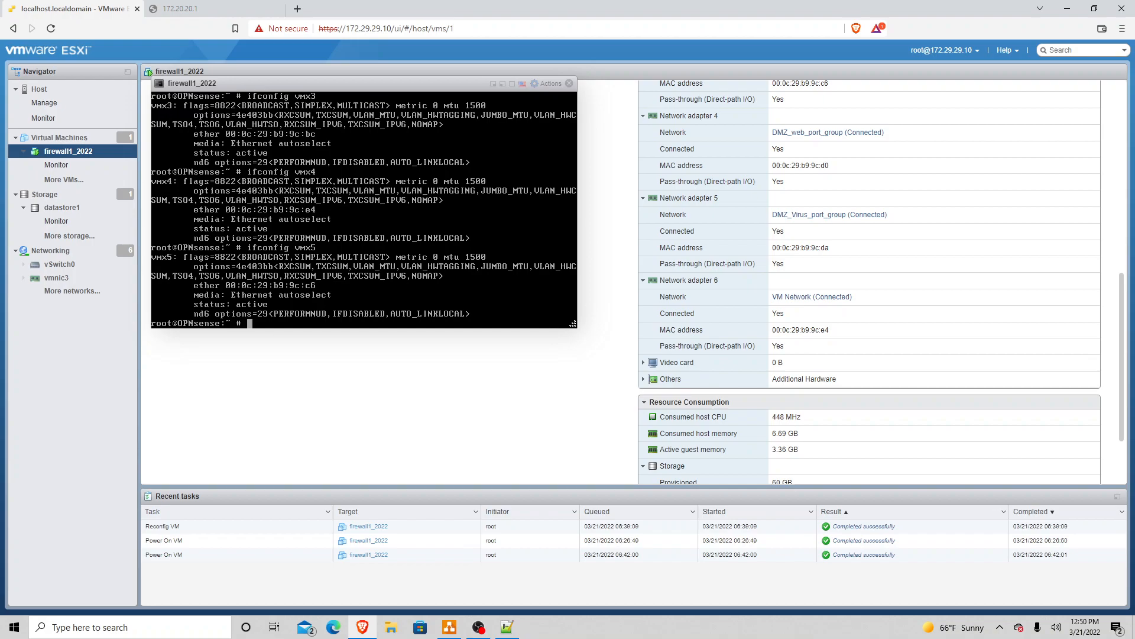
key("alt+Tab")
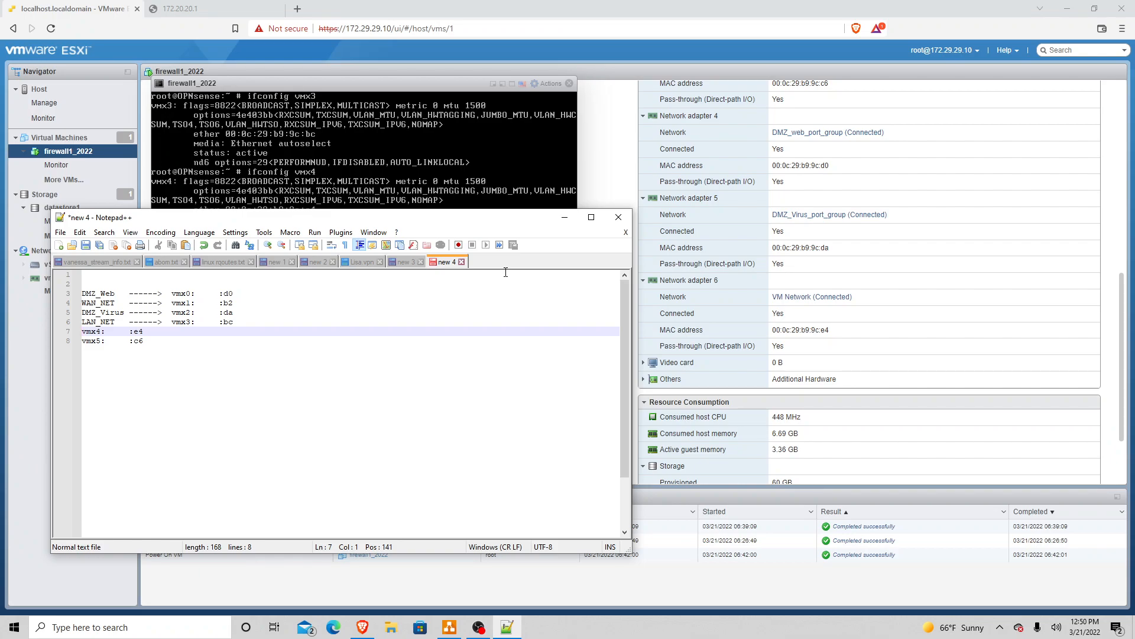
type("VM_")
type("NWT")
key("BackSpace")
key("BackSpace")
type("ET    ------>")
key("BackSpace")
key("Down")
key("Left")
key("Left")
key("Left")
key("Left")
key("Left")
key("Left")
key("Left")
key("Left")
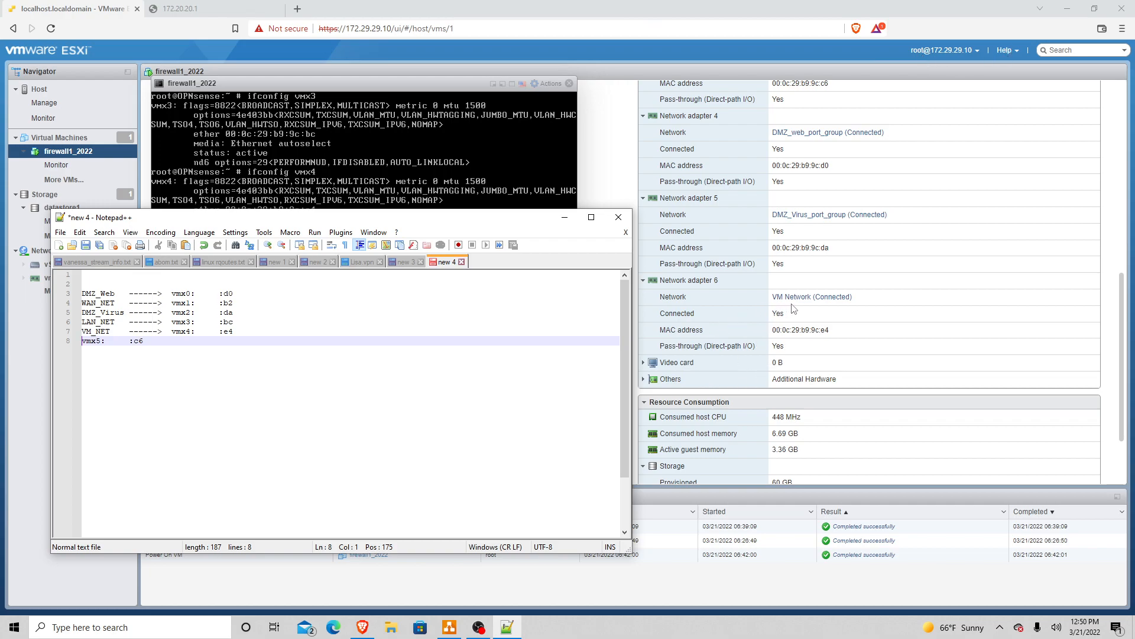
Step: Label vmx5 as 'LAN2_NET ------>'
scroll(778, 328, "up", 3)
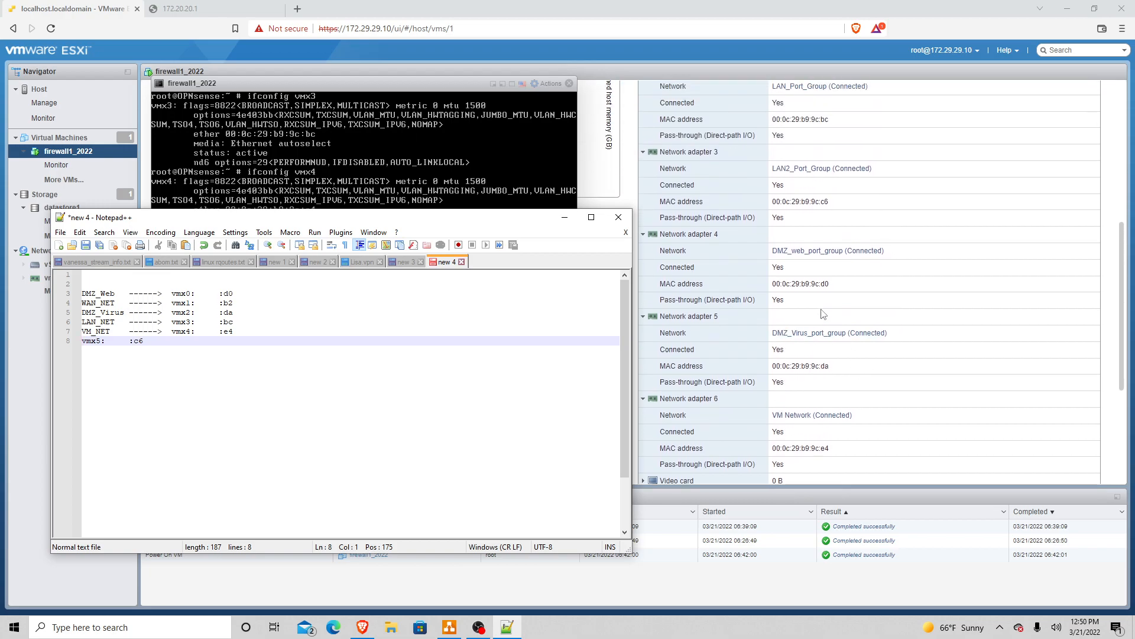
scroll(826, 202, "up", 1)
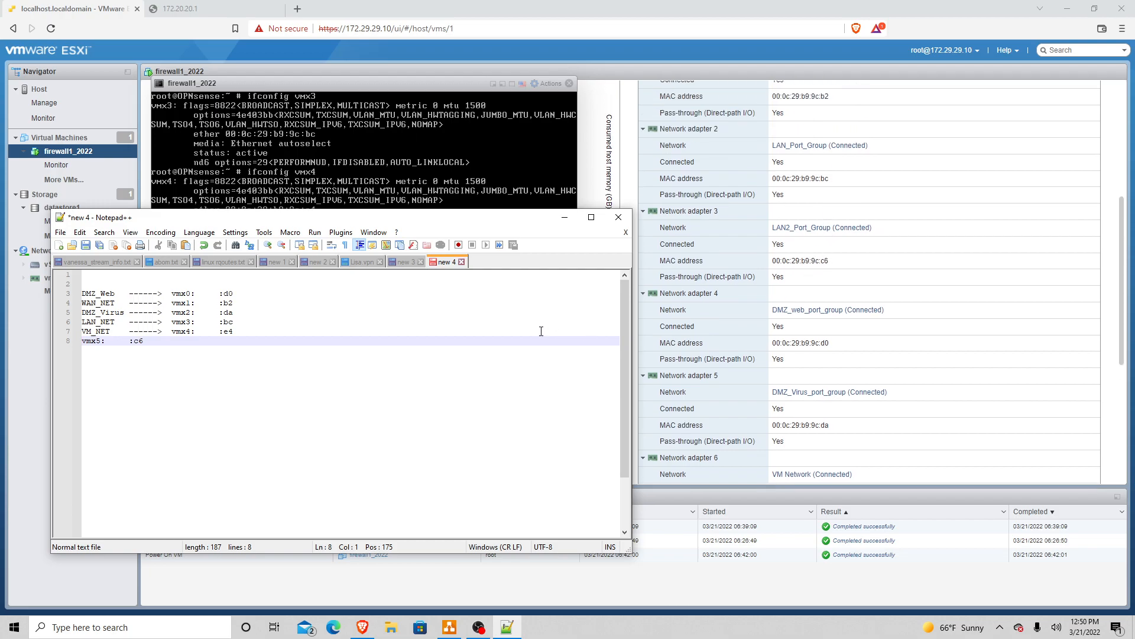
type("LAN@")
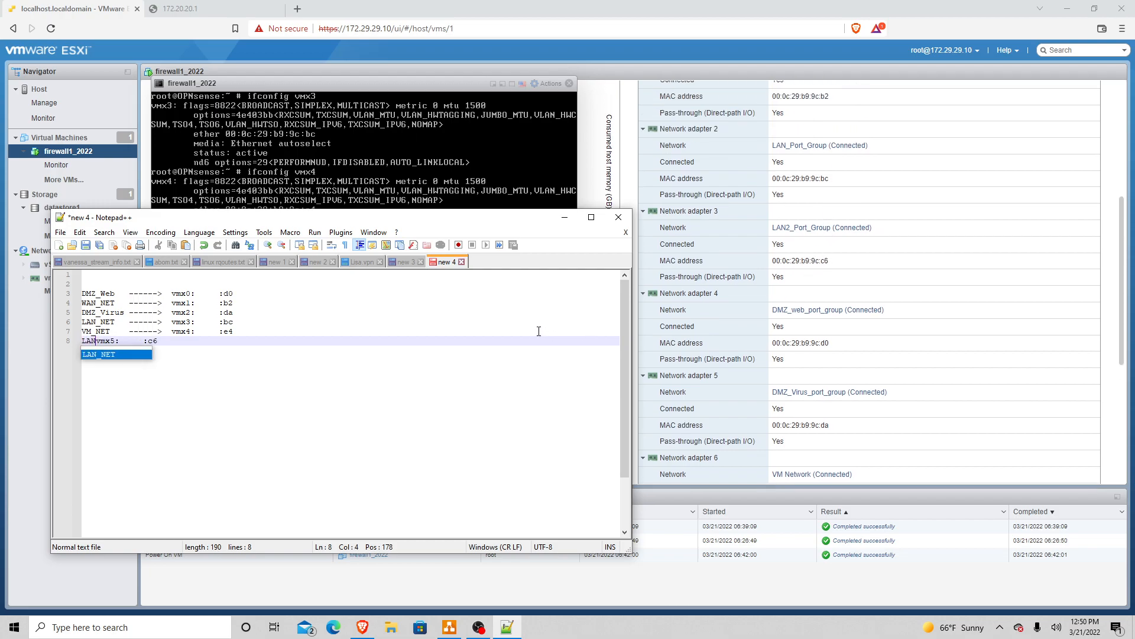
key("BackSpace")
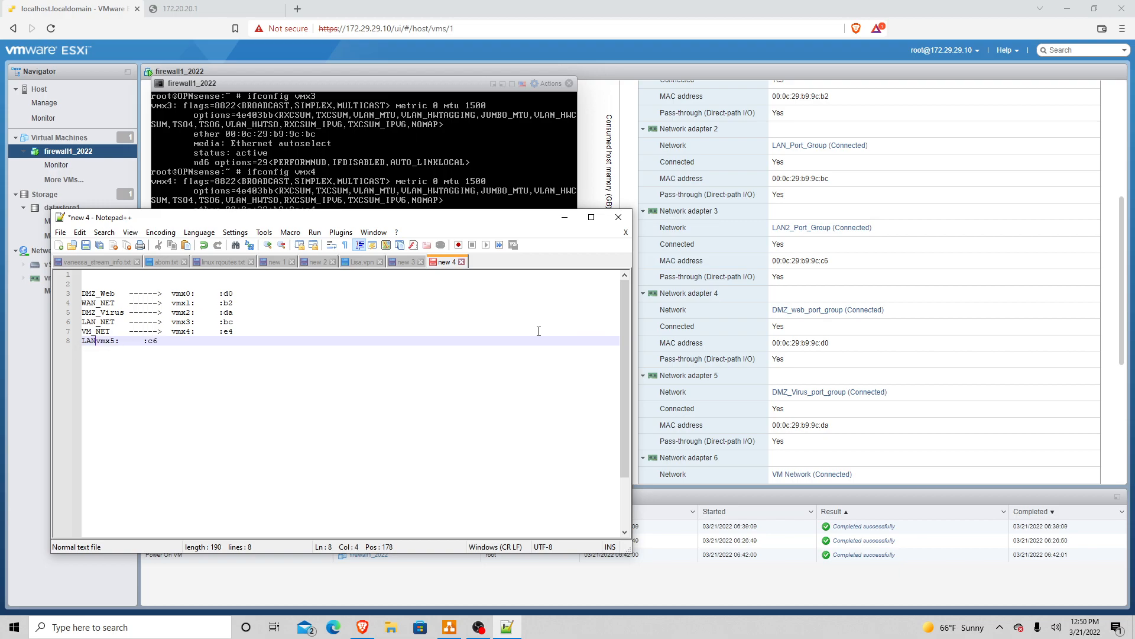
type("2_NET")
key("BackSpace")
type("------>")
Step: Exit the OPNsense shell back to the main options menu
key("alt+Tab")
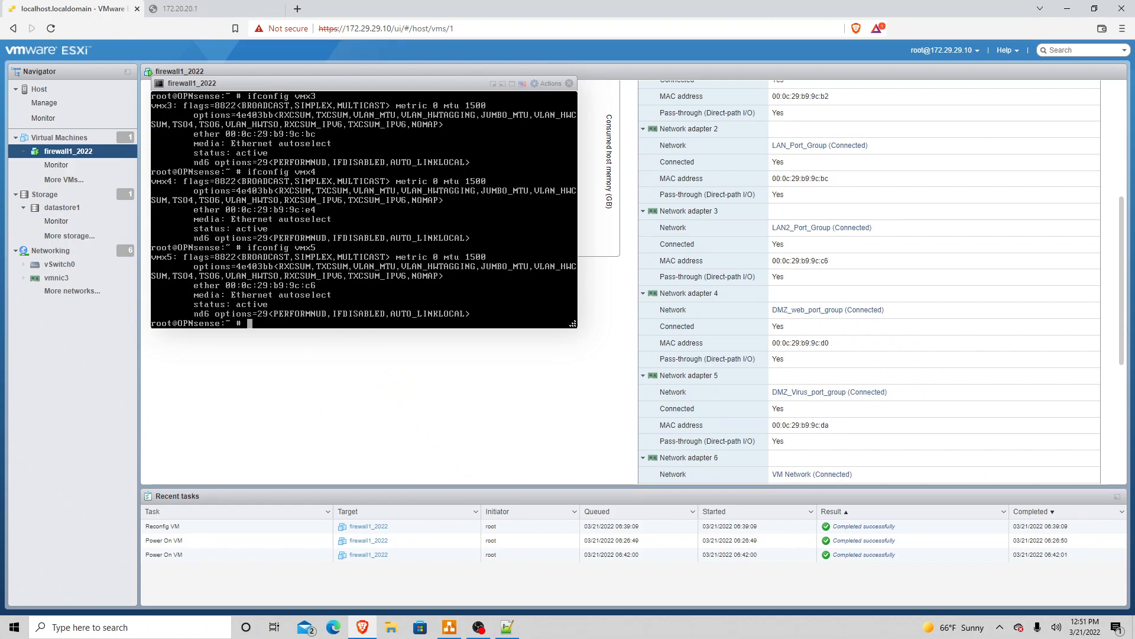
type("exit")
key("Return")
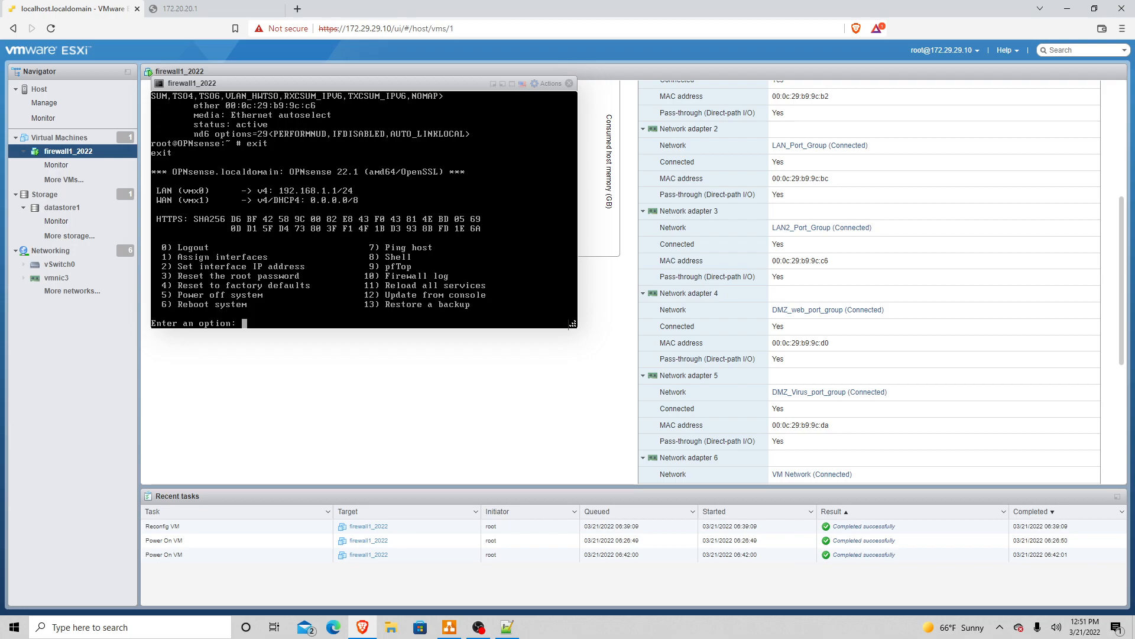
Step: Start interface assignment with option 1, accept LAGG setup, then abort it with Ctrl+C
type("1")
key("Return")
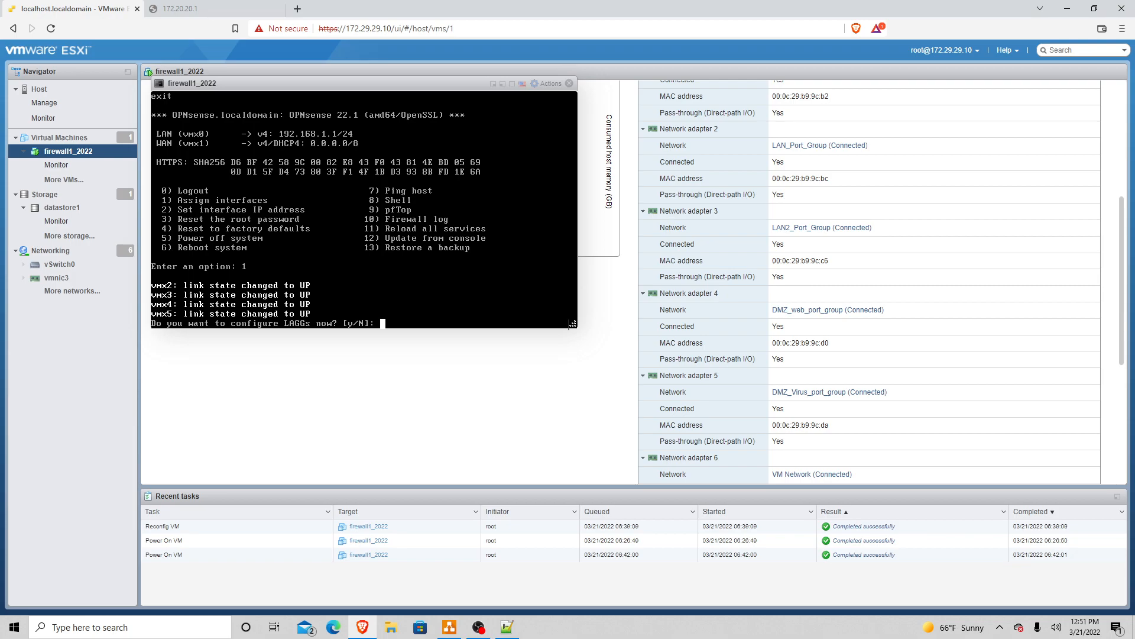
type("y")
key("Return")
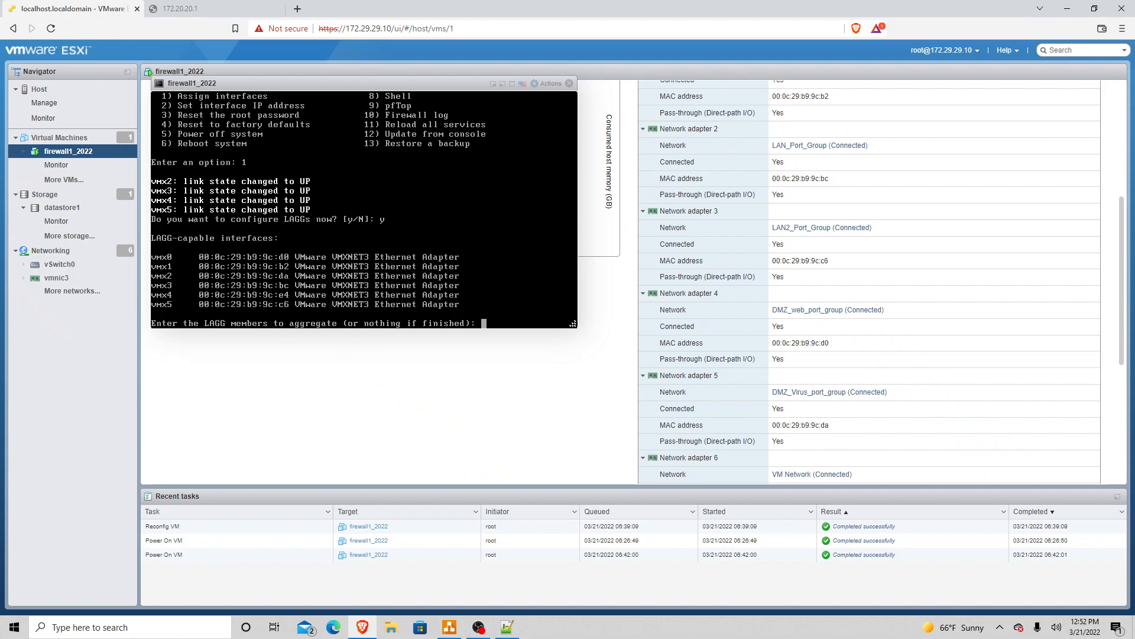
key("ctrl+c")
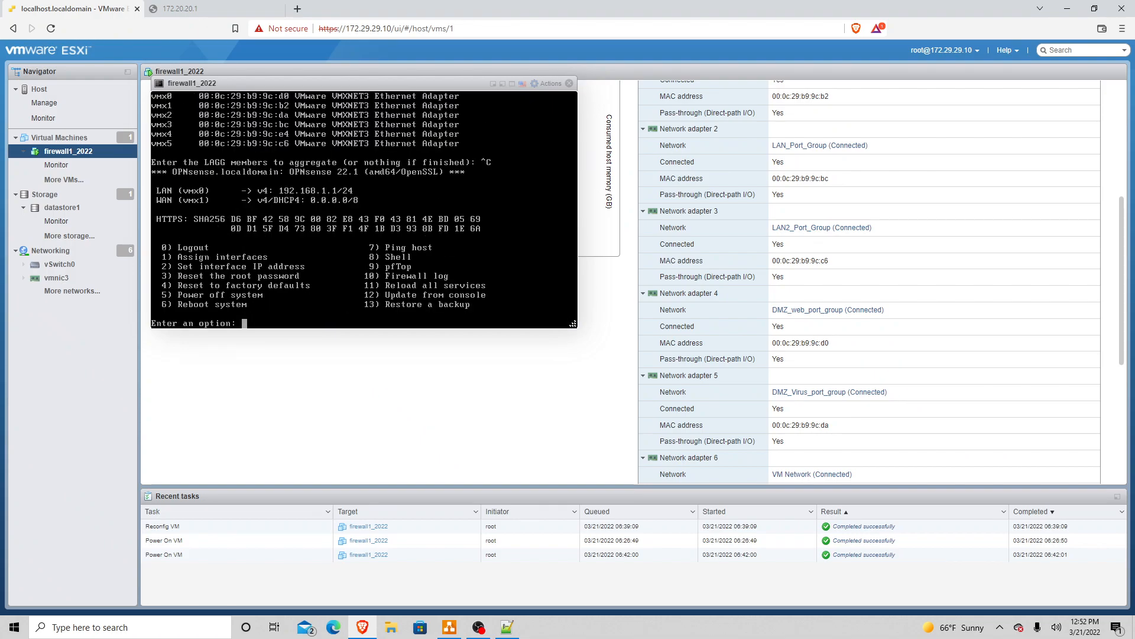
Step: Restart option 1 and answer N to both LAGG and VLAN configuration
type("1")
key("Return")
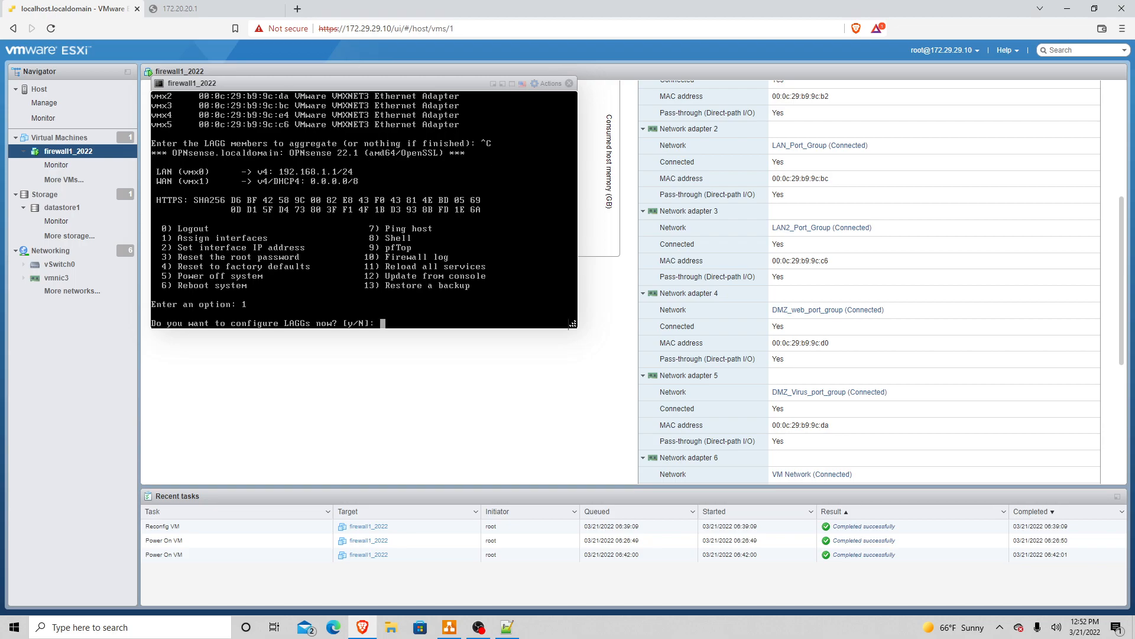
type("N")
key("Return")
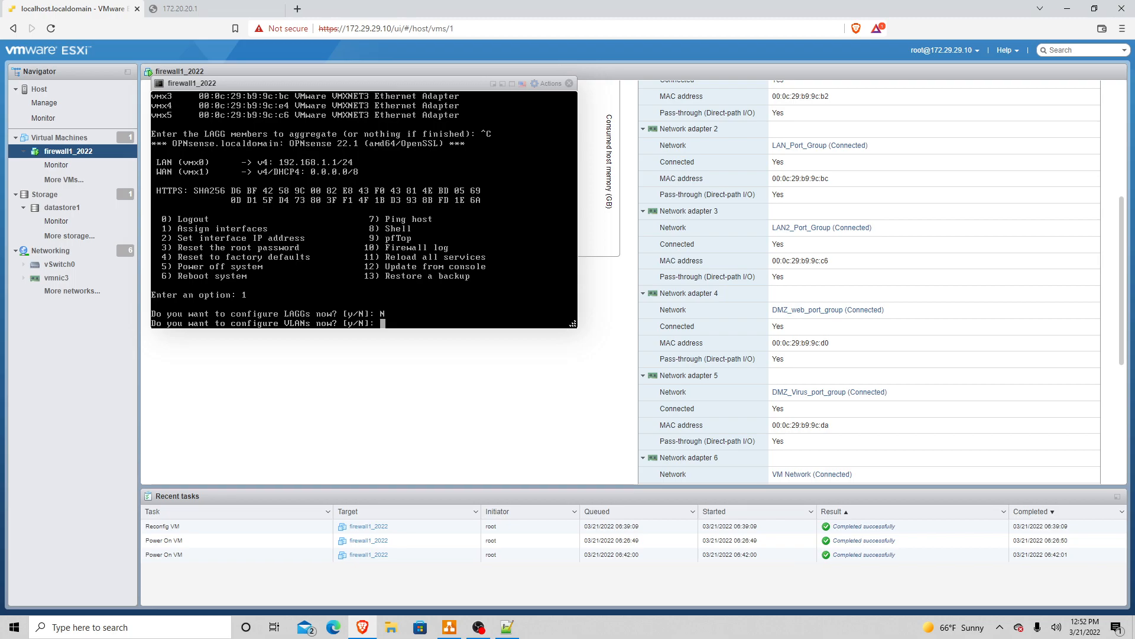
type("N")
key("Return")
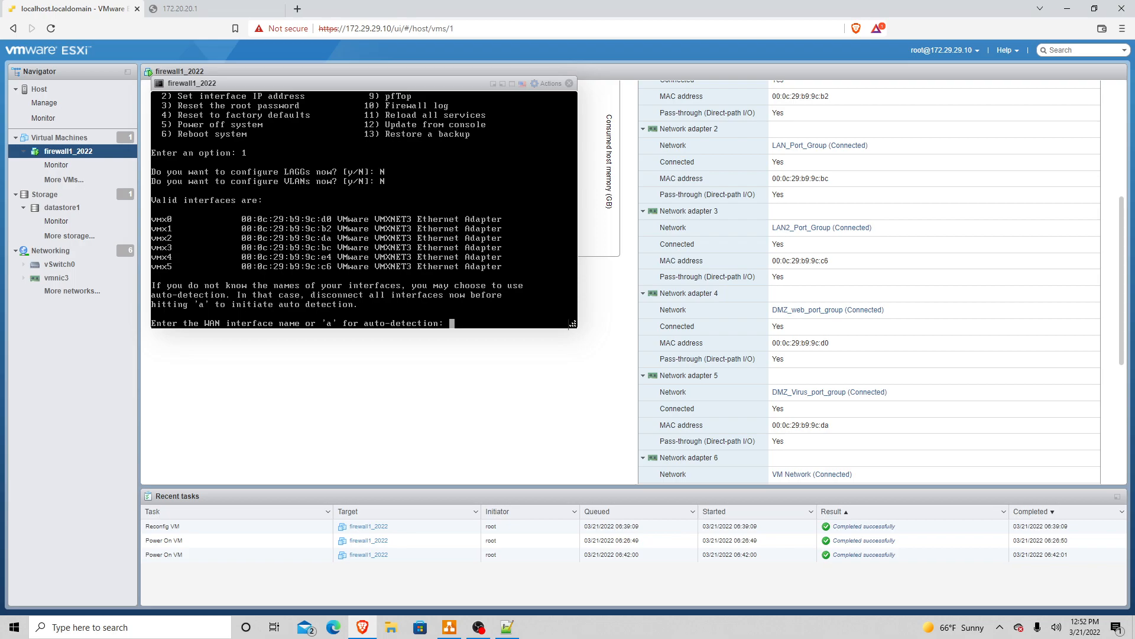
Step: Check the WAN_NET line in the Notepad++ mapping and assign vmx1 as the WAN interface
key("alt+Tab")
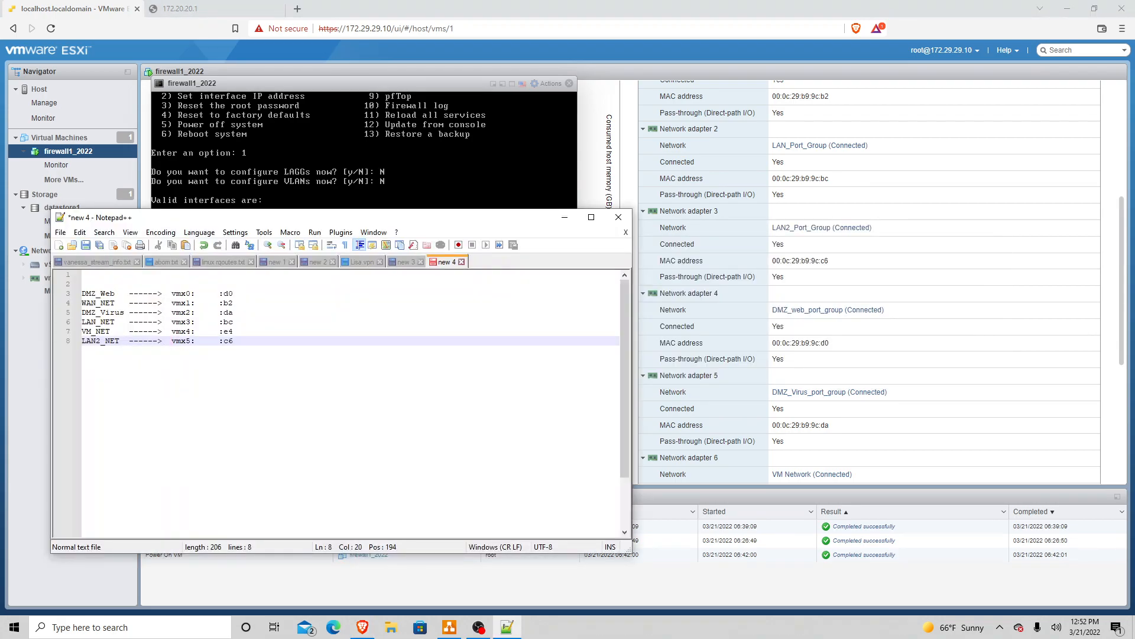
key("Up")
key("Up")
key("Up")
key("Up")
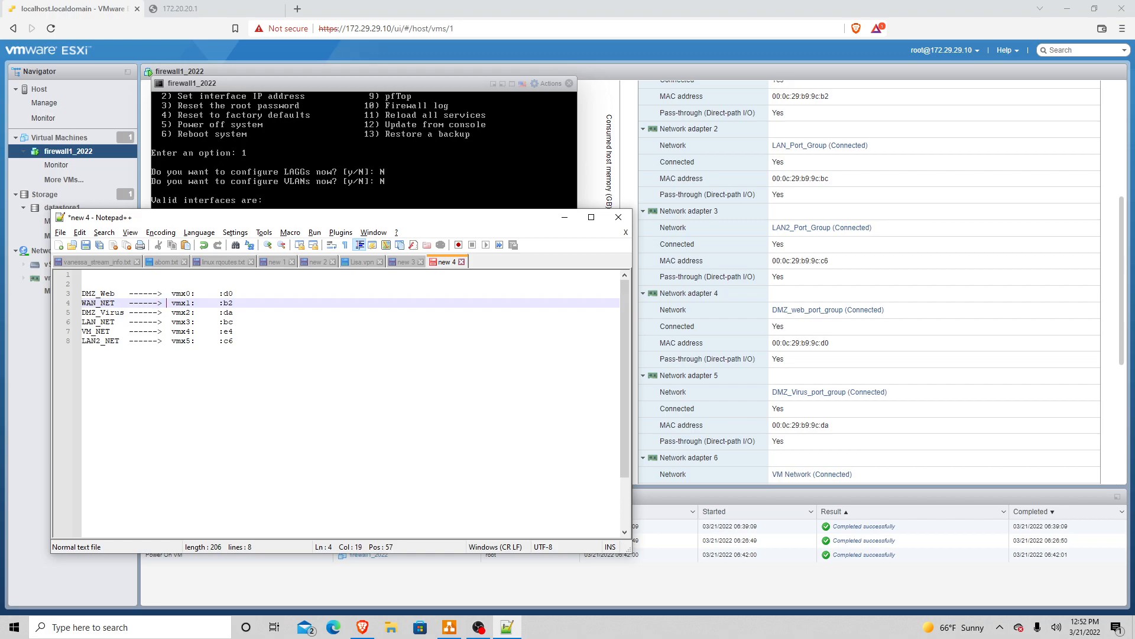
key("alt+Tab")
key("alt+Tab")
key("alt+Tab")
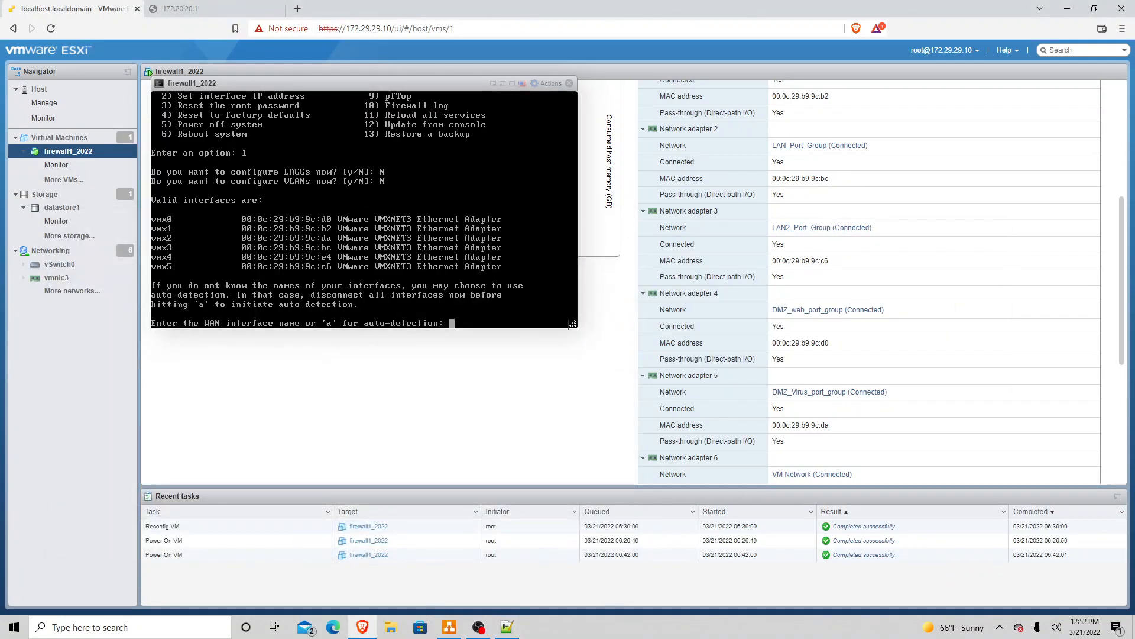
type("vmx1")
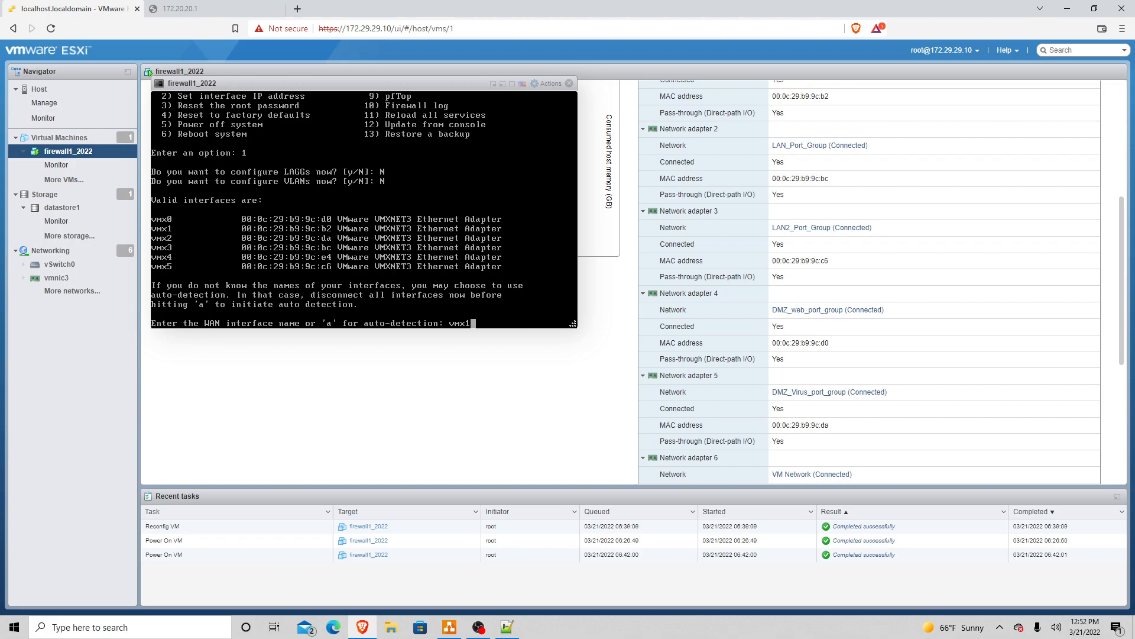
key("Return")
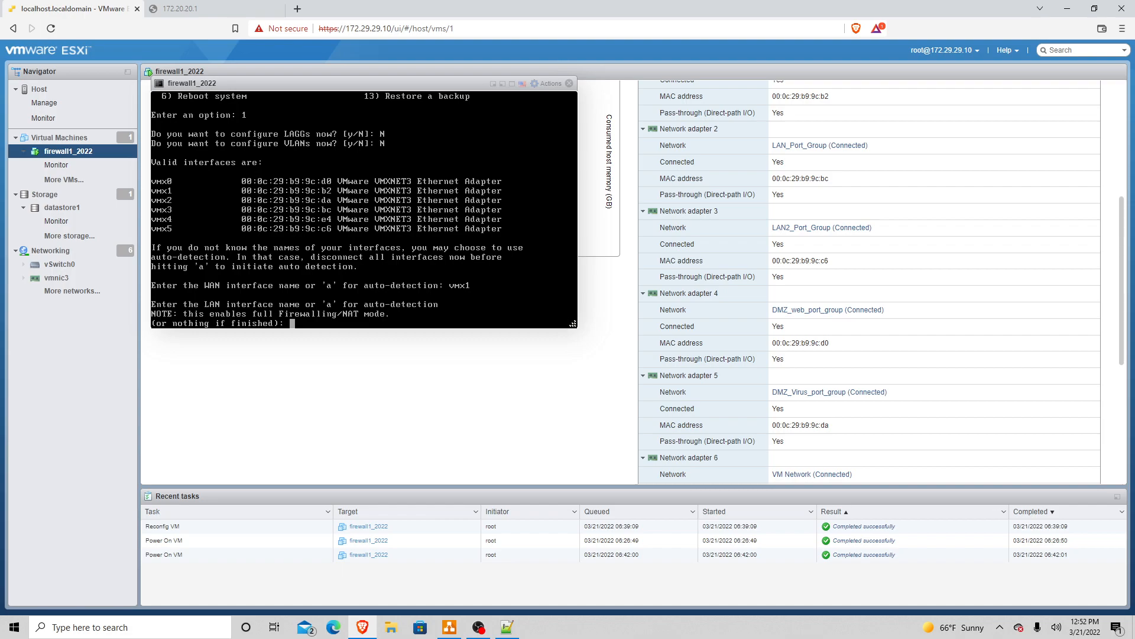
Step: Look up the LAN_NET entry in the Notepad++ mapping before answering the LAN prompt
key("alt+Tab")
key("Down")
key("Down")
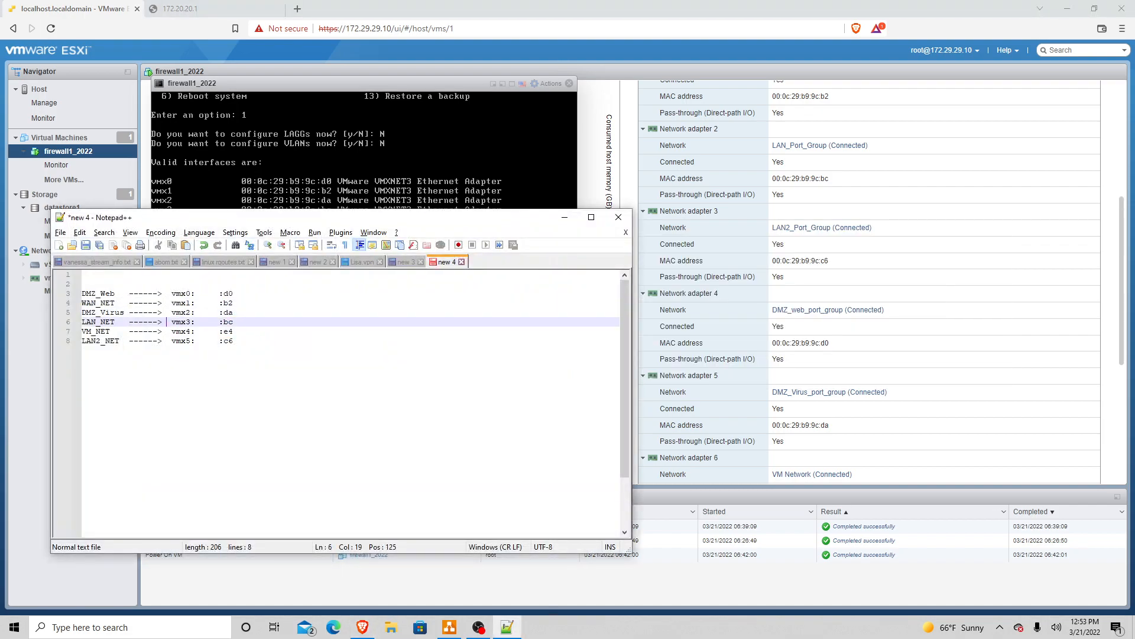
key("Left")
key("Left")
key("Left")
key("Left")
key("Left")
key("Left")
key("Left")
key("Left")
key("Left")
key("Left")
key("Down")
key("Down")
key("Down")
key("Up")
key("Up")
key("Up")
key("alt+Tab")
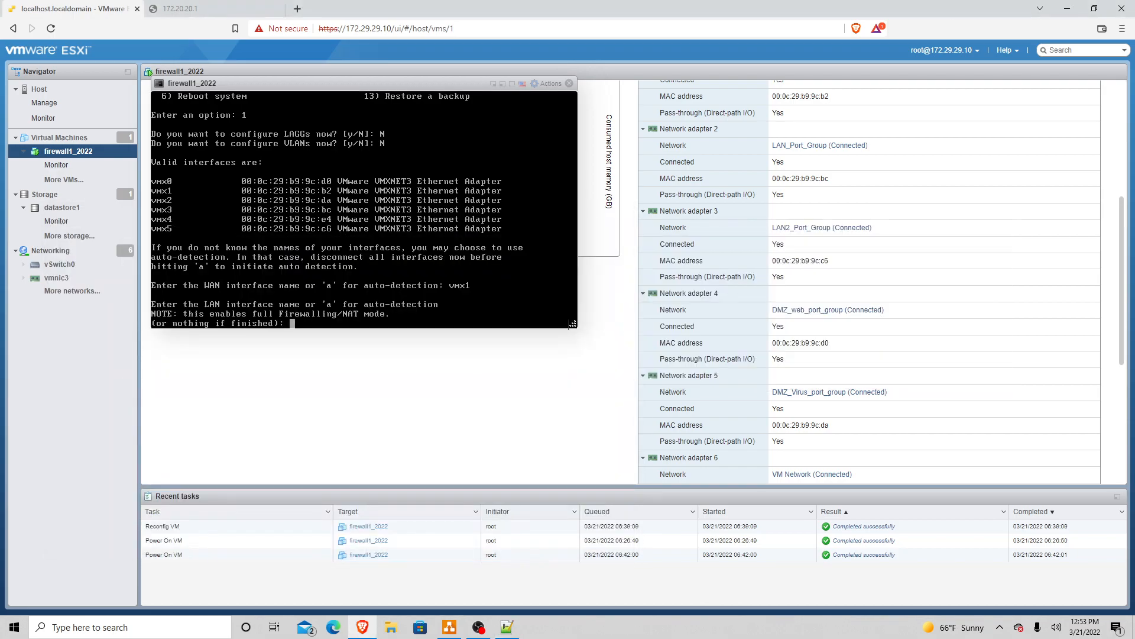
Step: Assign vmx3 as LAN and, after checking the VM_NET mapping line, vmx4 as Optional 1
type("vmx3")
key("Return")
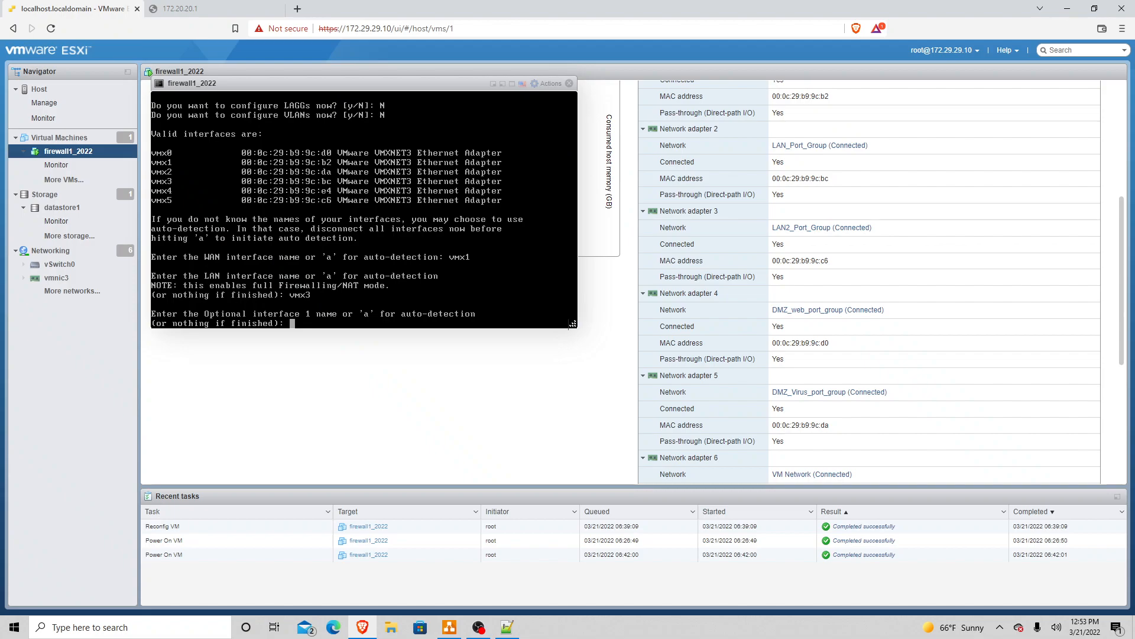
type("vmx")
key("alt+Tab")
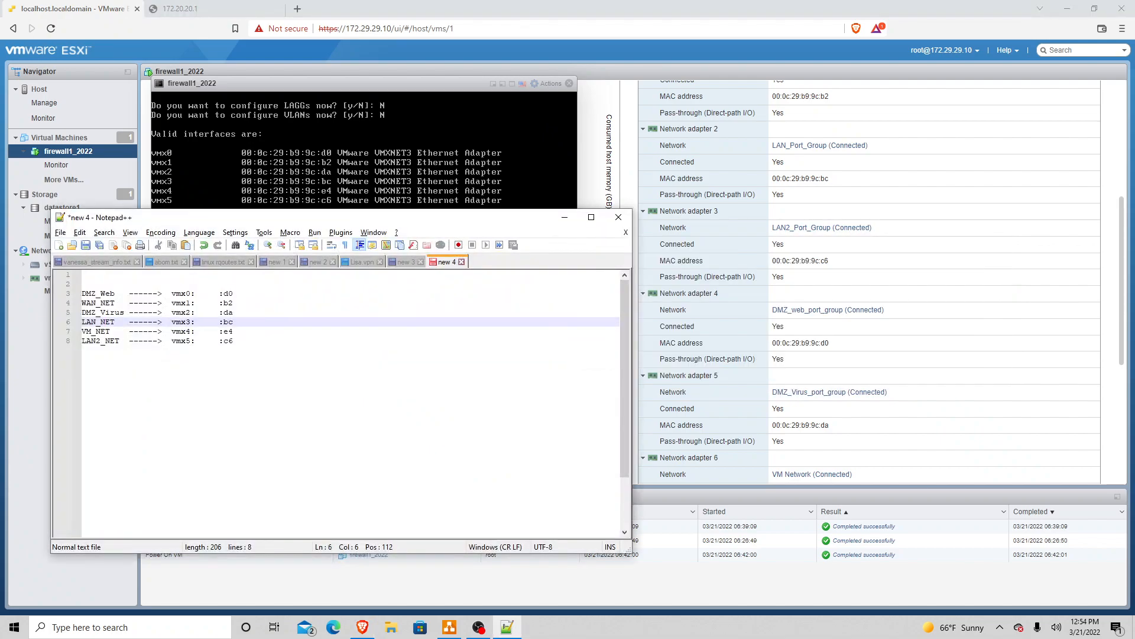
key("Up")
key("Up")
key("Down")
key("Down")
key("Up")
key("Down")
key("Down")
key("Right")
key("Right")
key("Right")
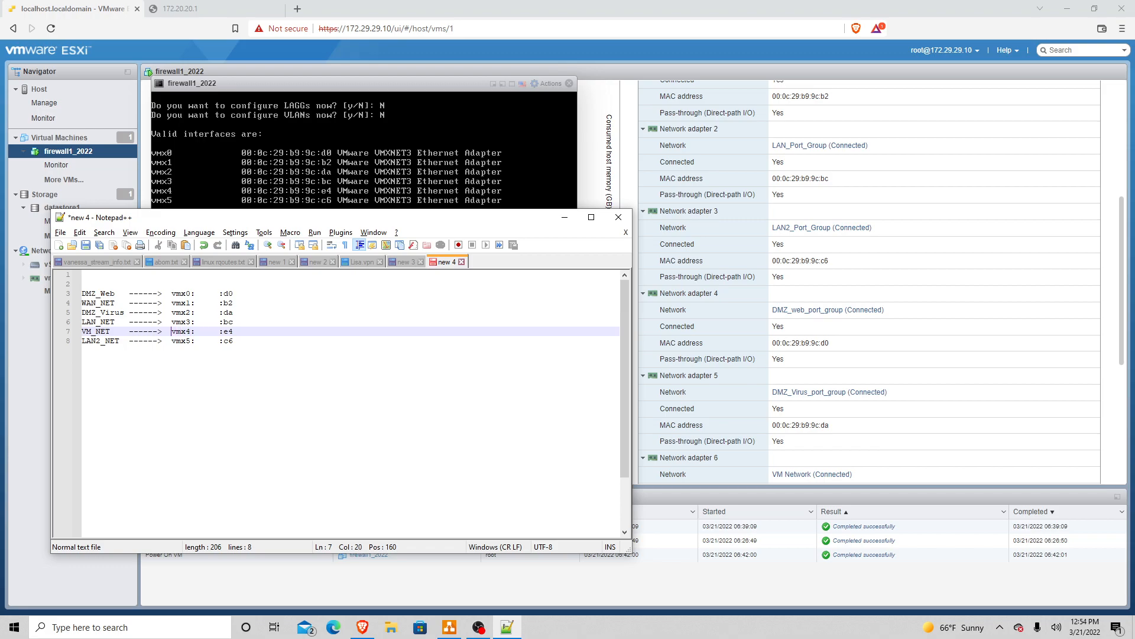
key("alt+Tab")
type("4")
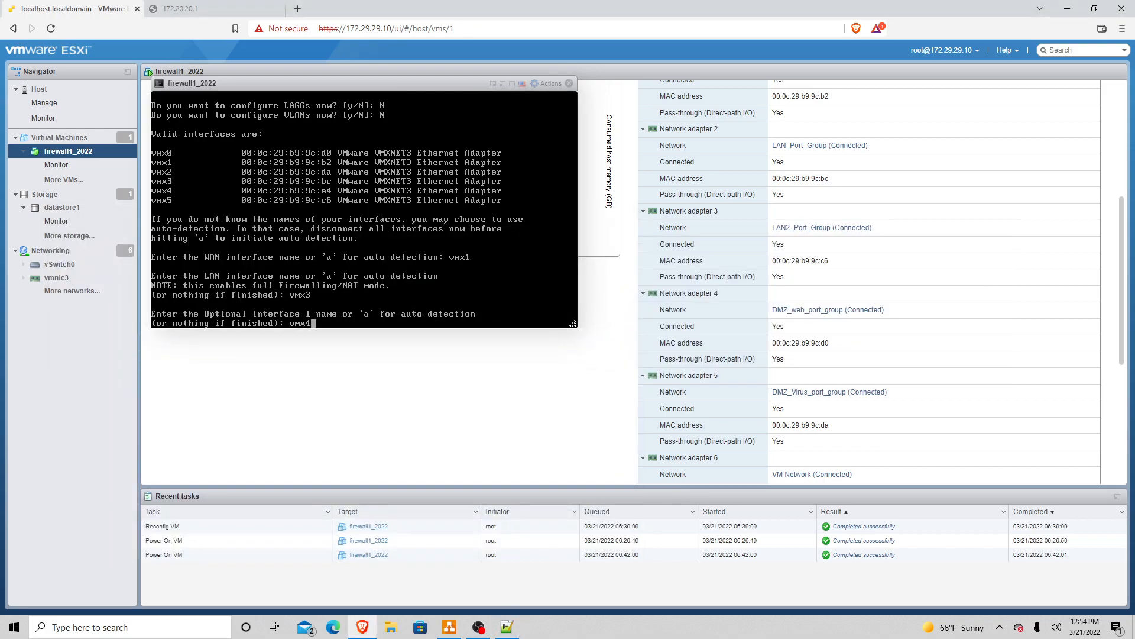
key("Return")
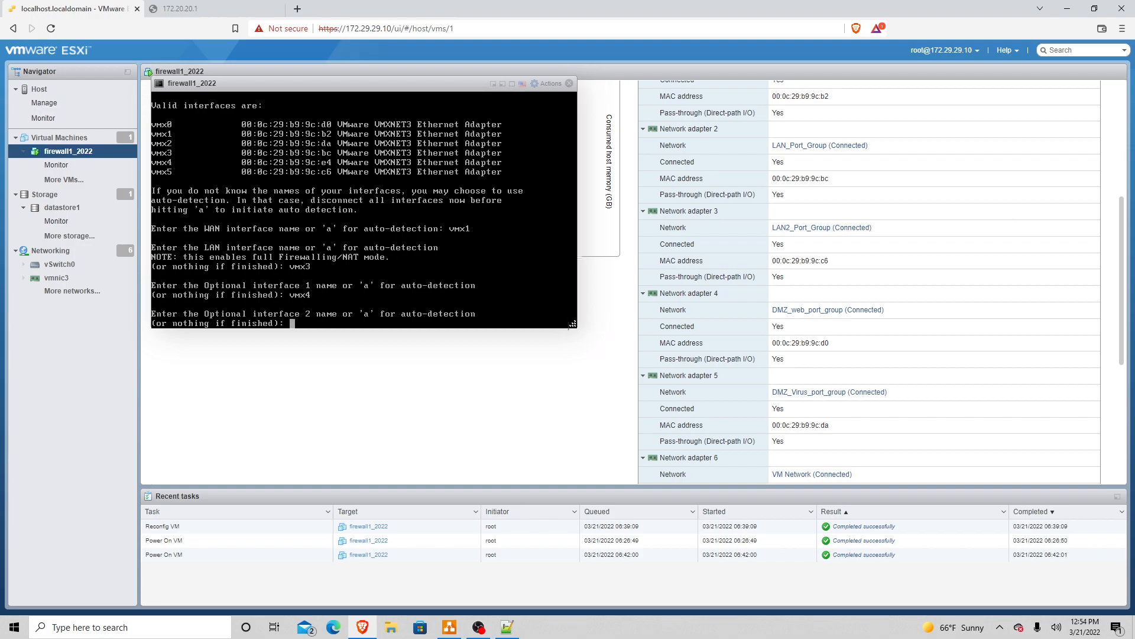
Step: Assign vmx0 as Optional 2 and enter vmx5 for Optional 3
key("alt+Tab")
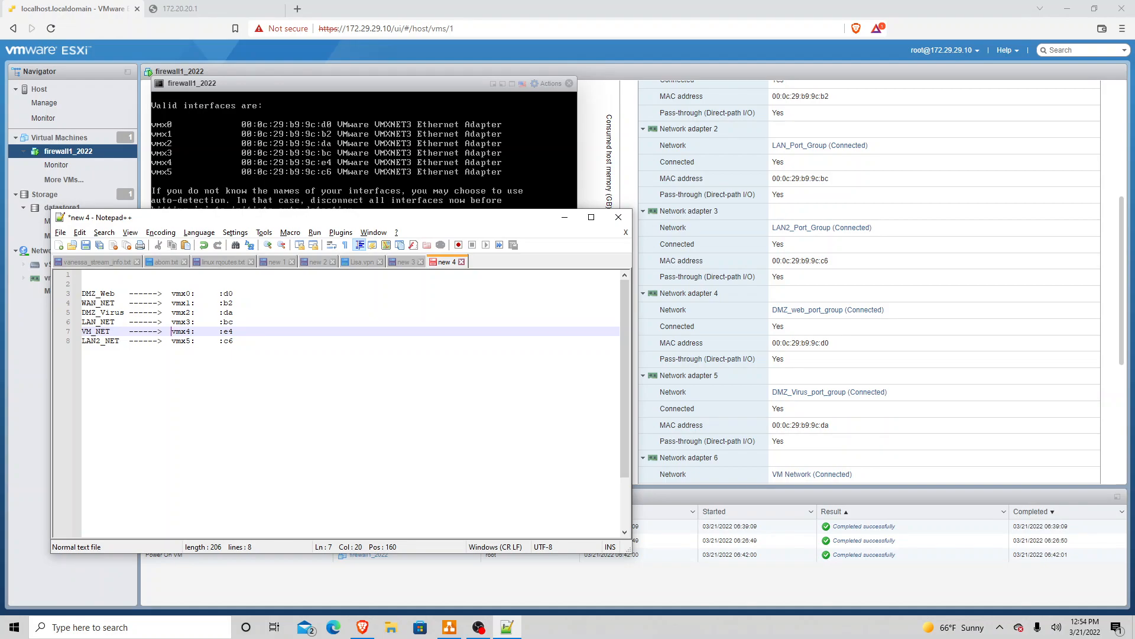
key("alt+Tab")
type("vmx0")
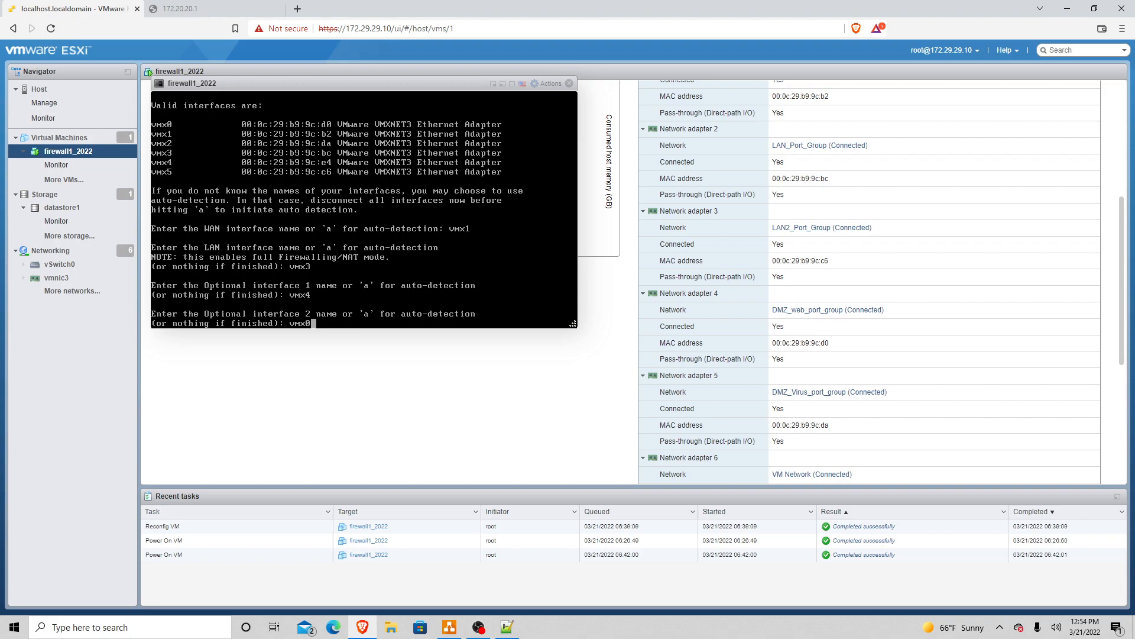
key("Return")
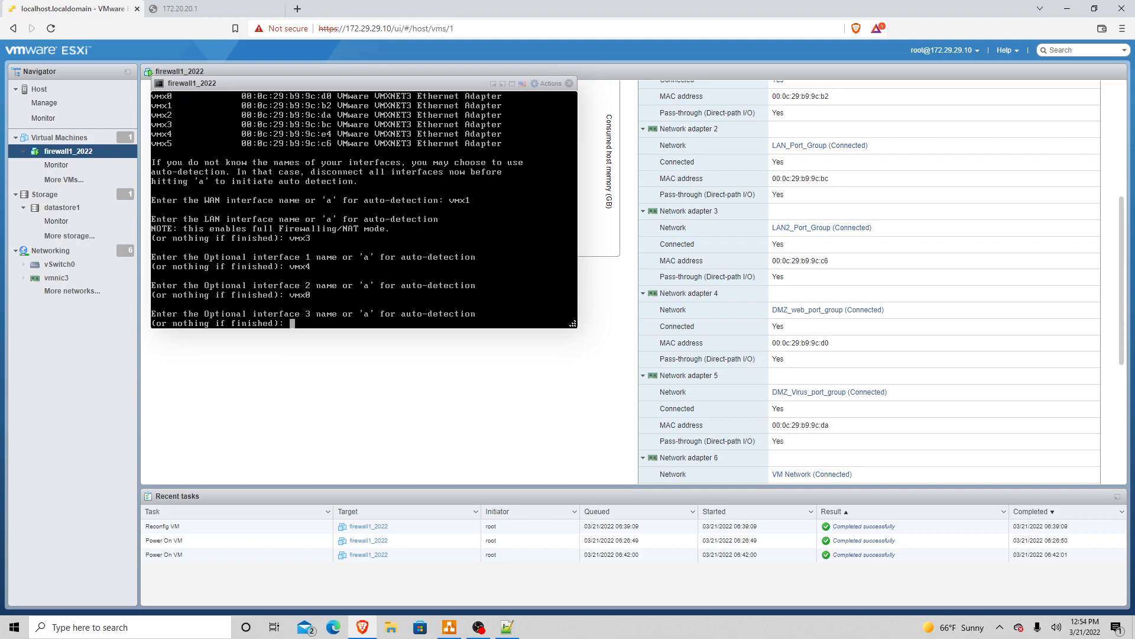
type("vmx5")
Step: Confirm vmx5 as OPT3, set OPT4 to vmx2, leave OPT5 empty, and answer y to write the configuration
key("Return")
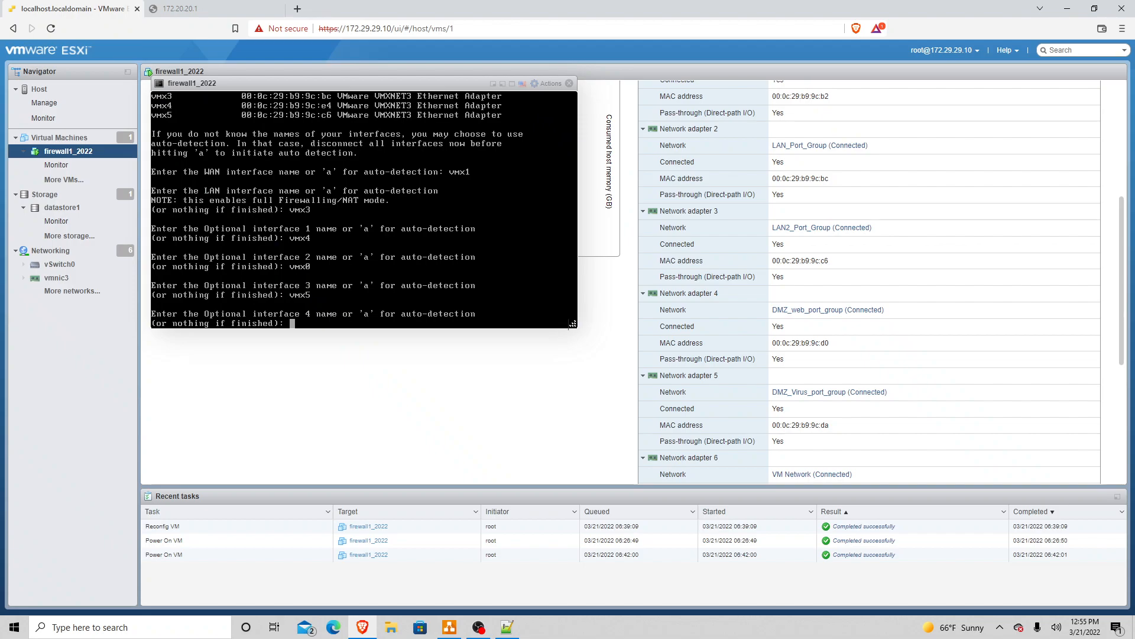
type("vmx2")
key("Return")
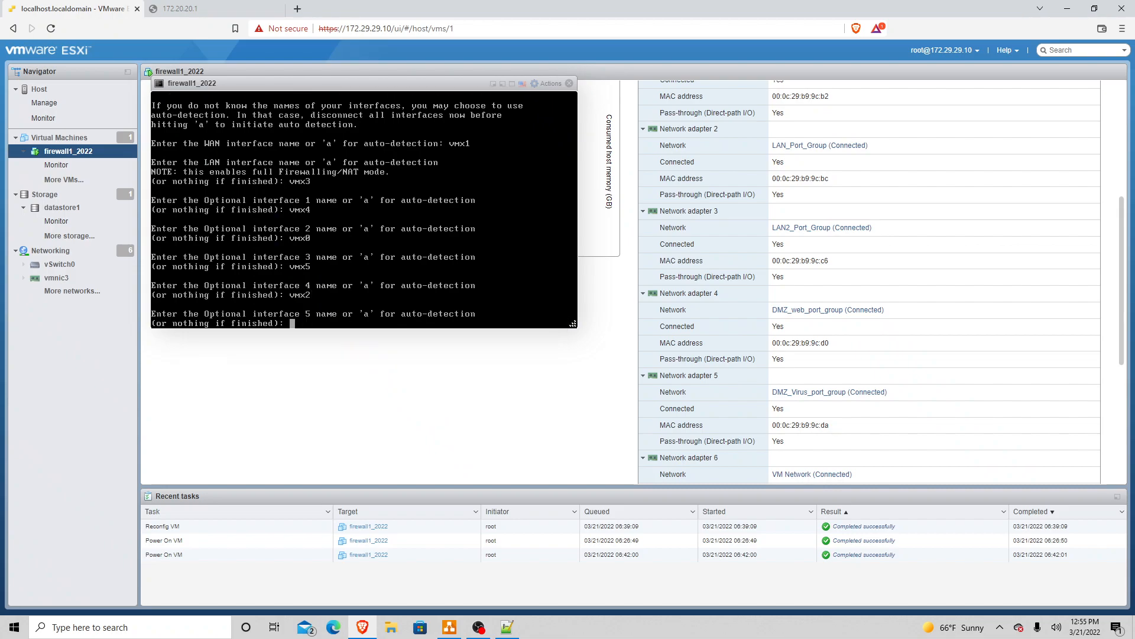
key("Return")
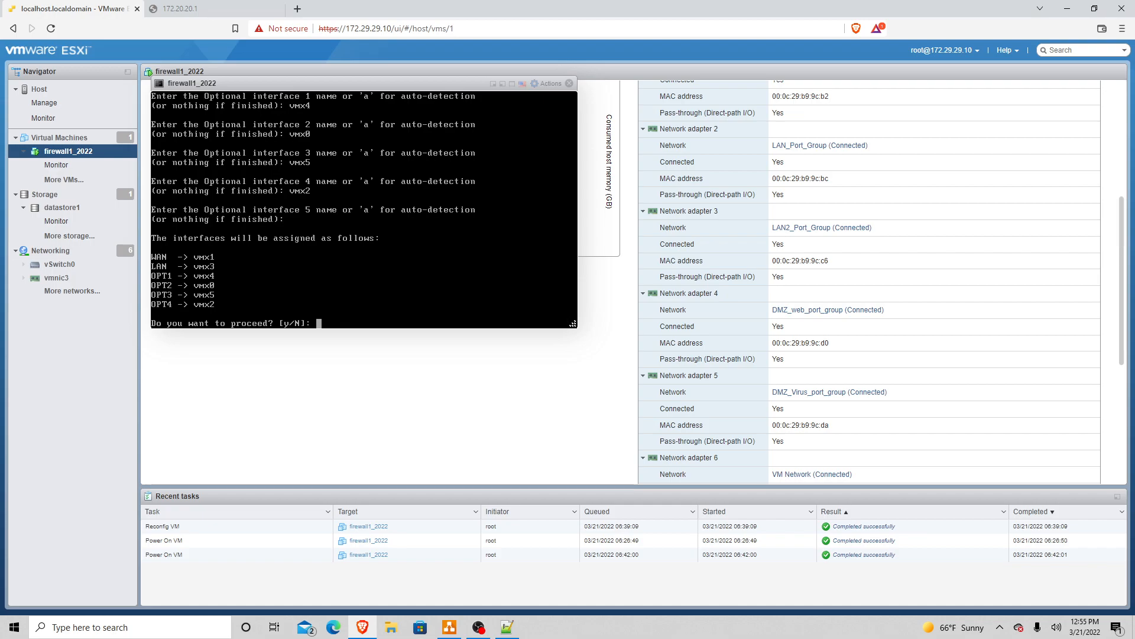
type("y")
key("Return")
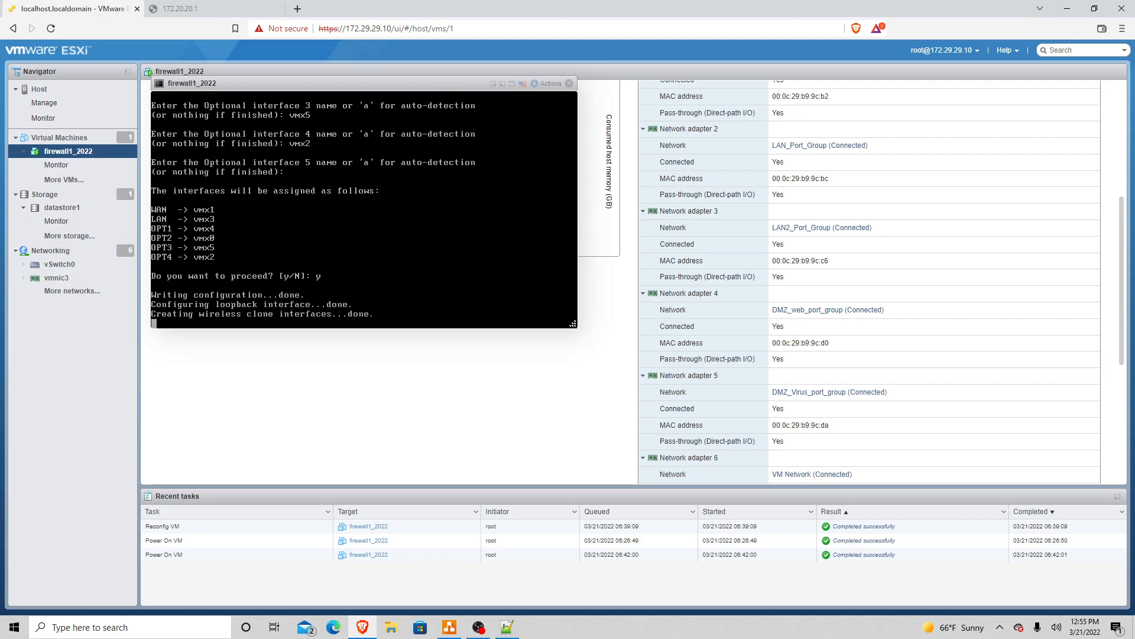
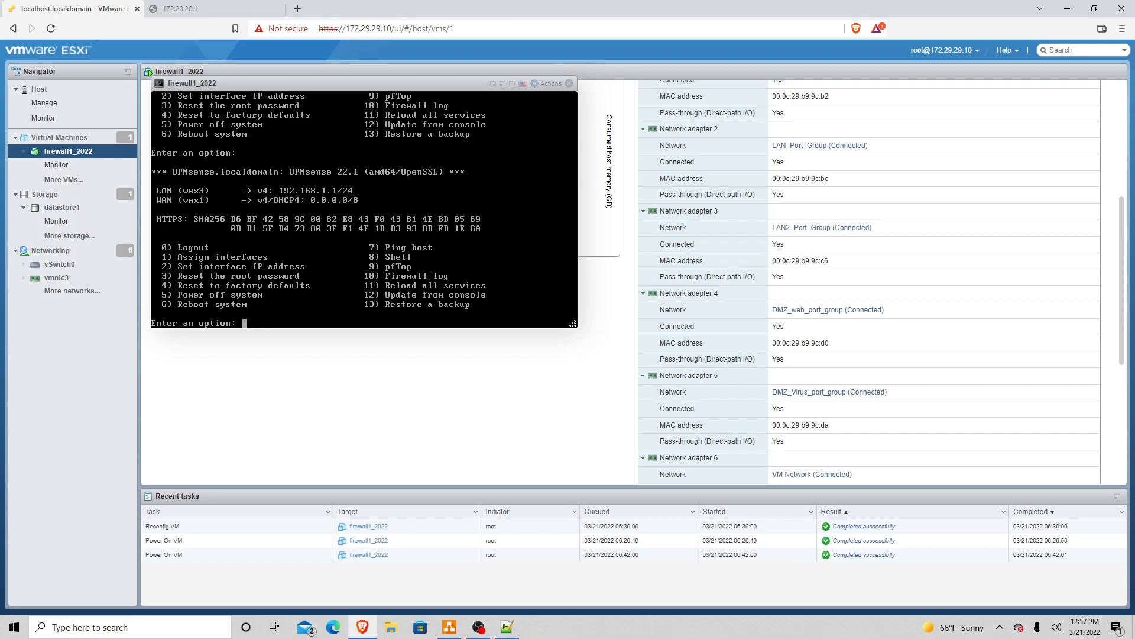
Step: Start the LAN interface IP setup, decline DHCP, and enter static IPv4 address 172.22.22.1
type("2")
key("Return")
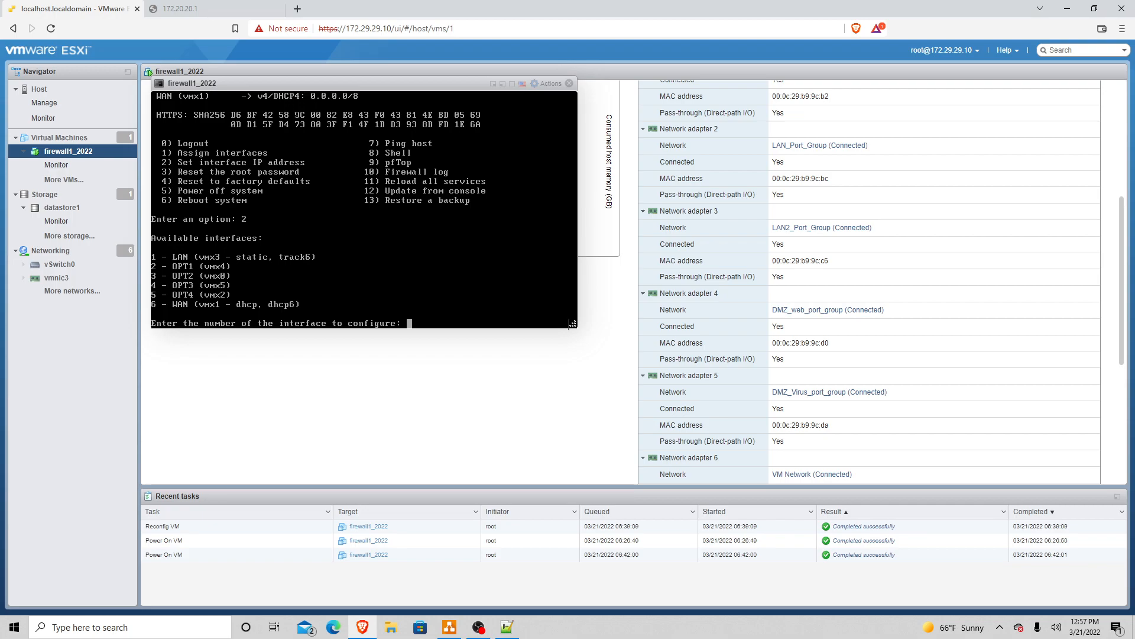
type("1")
key("Return")
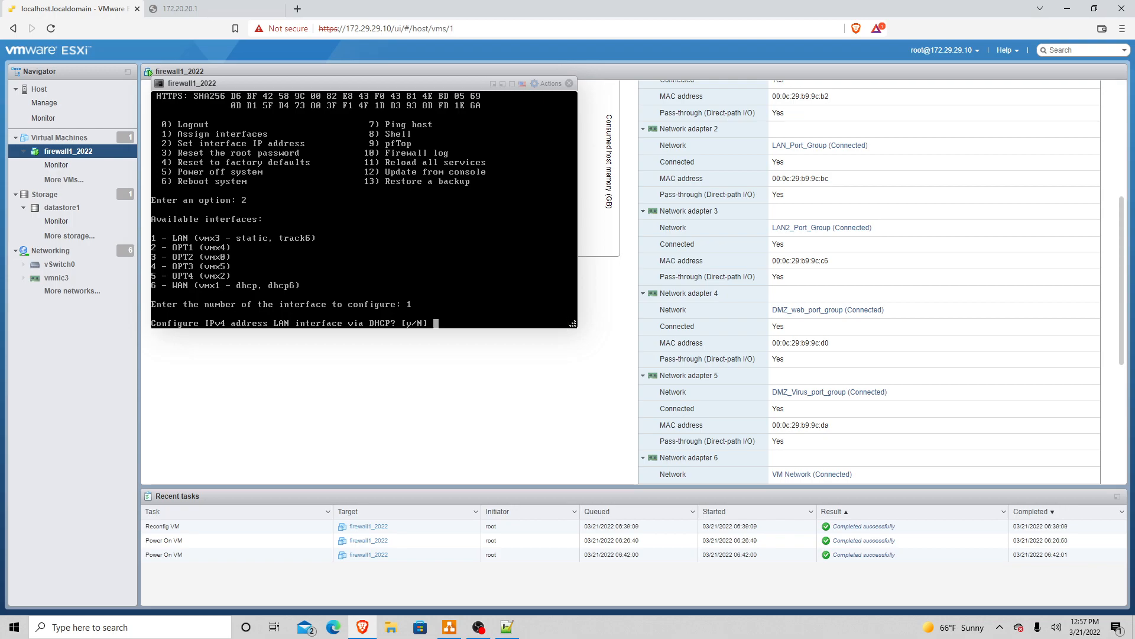
type("n")
key("Return")
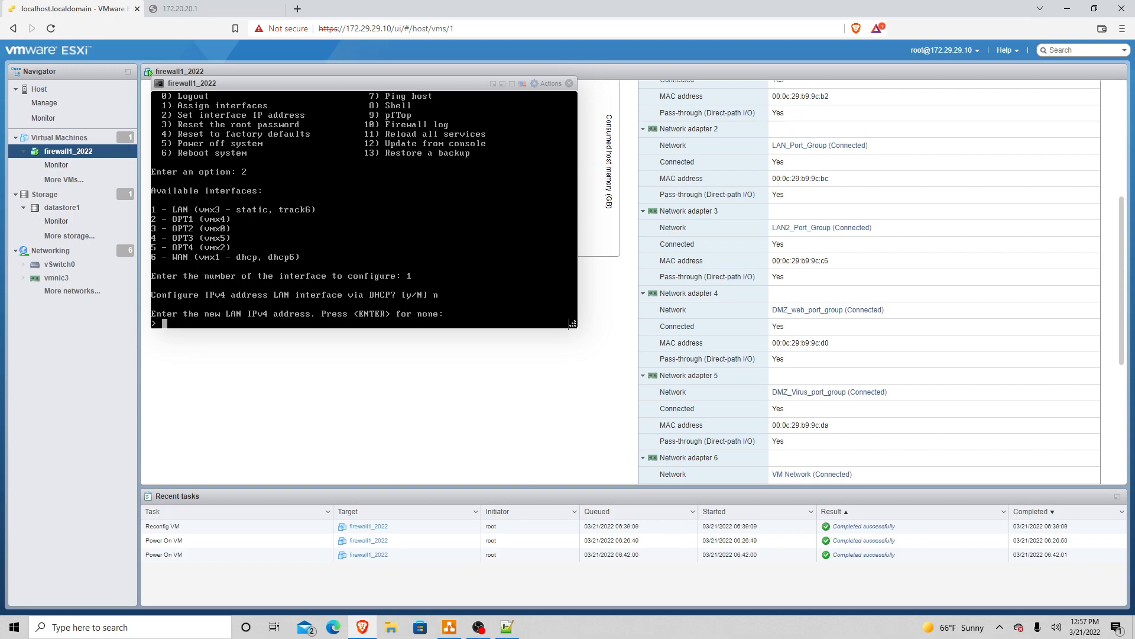
type("172.22.22.1")
key("Return")
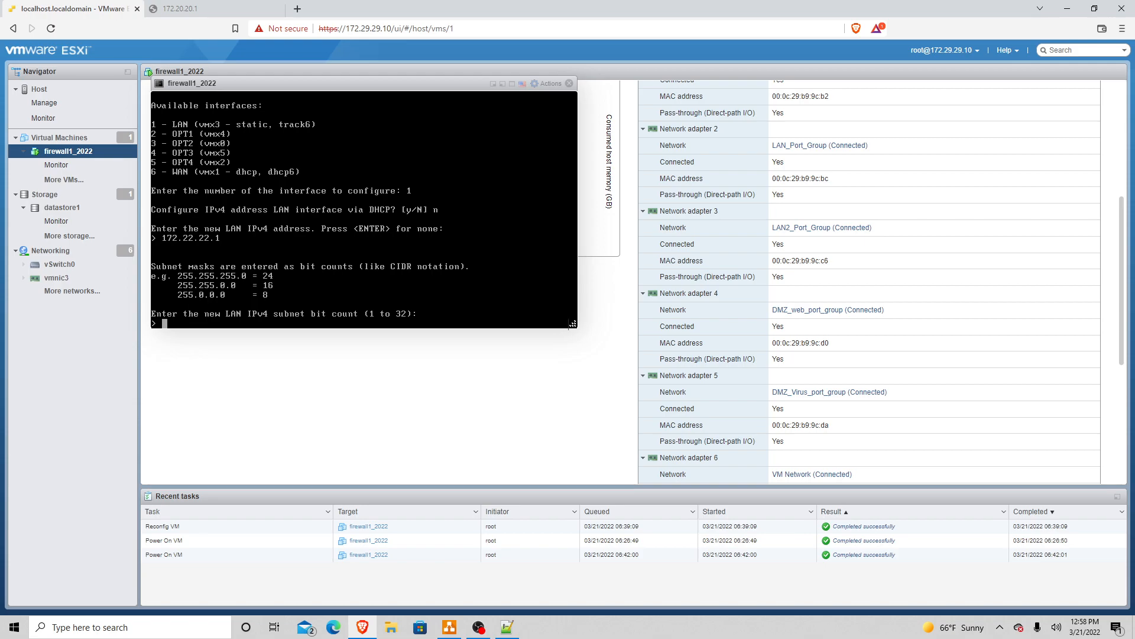
Step: Give LAN a /24 subnet with no gateway, declining WAN tracking, DHCP6 and an IPv6 address
type("24")
key("Return")
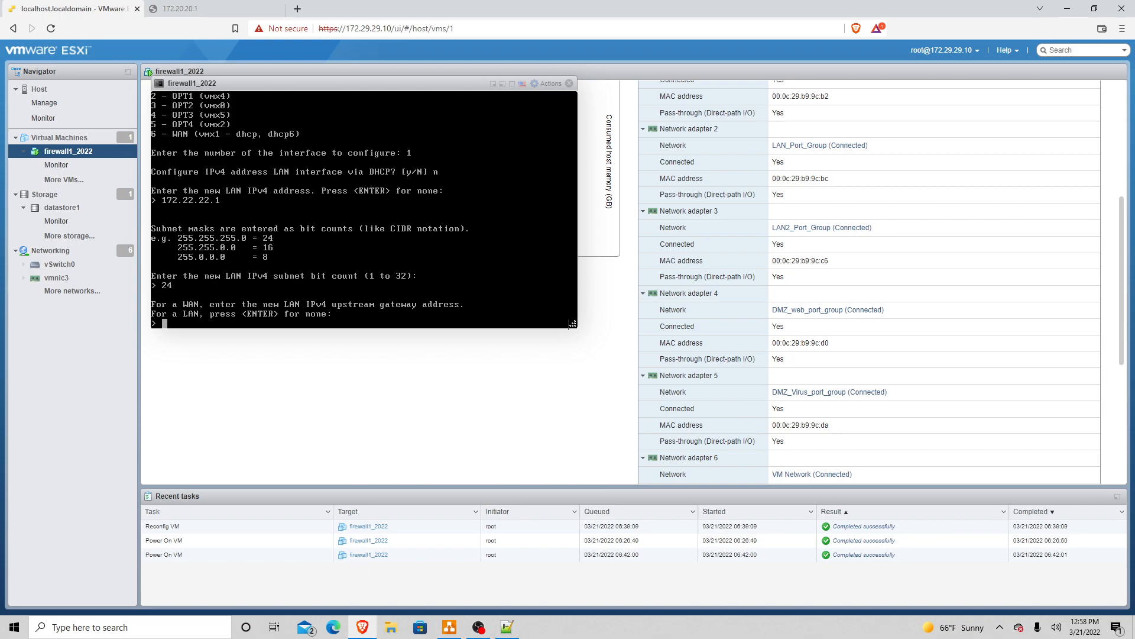
key("Return")
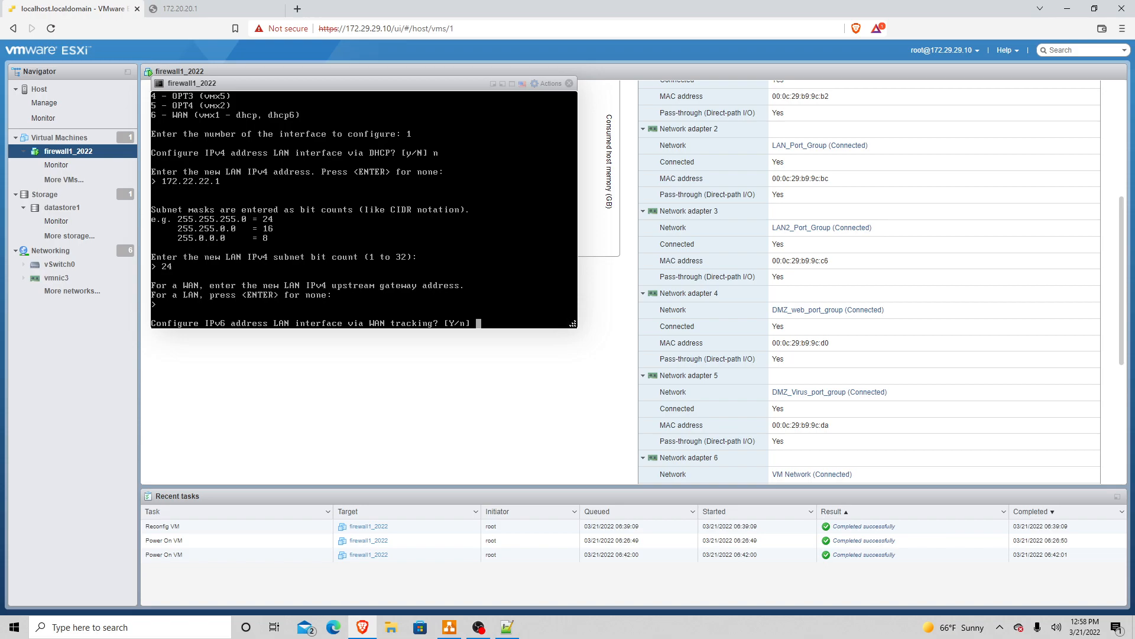
type("n")
key("Return")
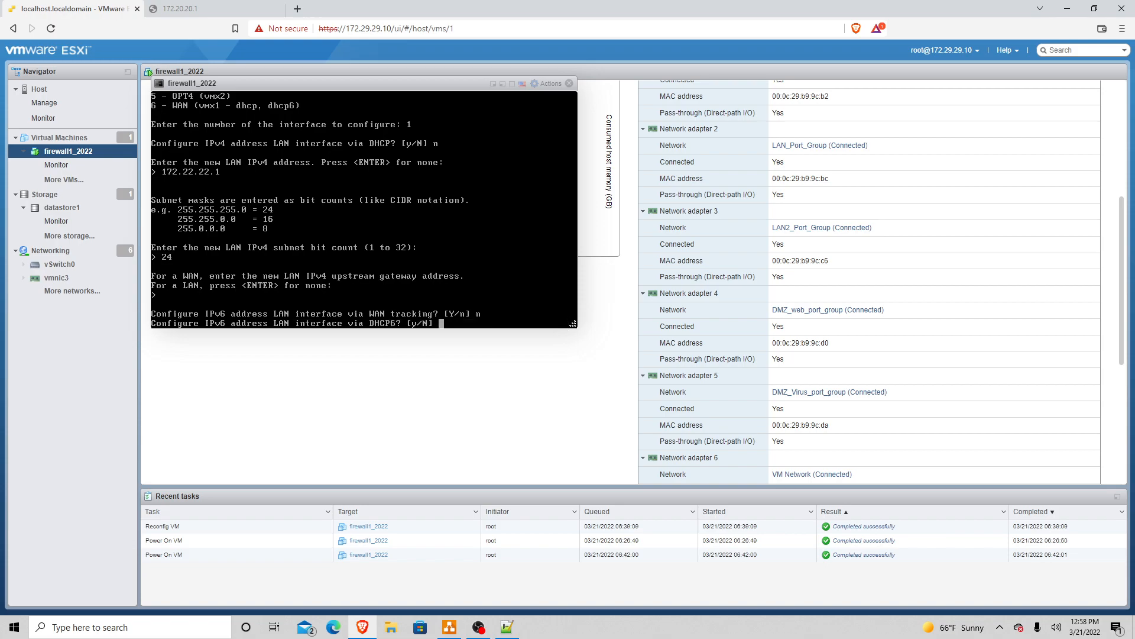
type("n")
key("Return")
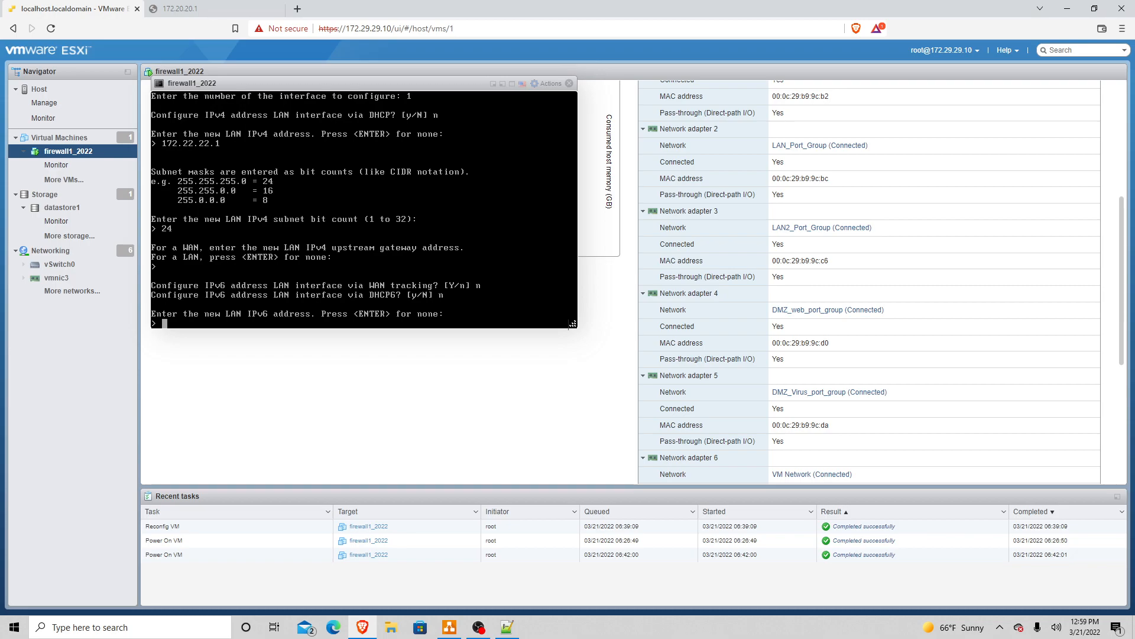
key("Return")
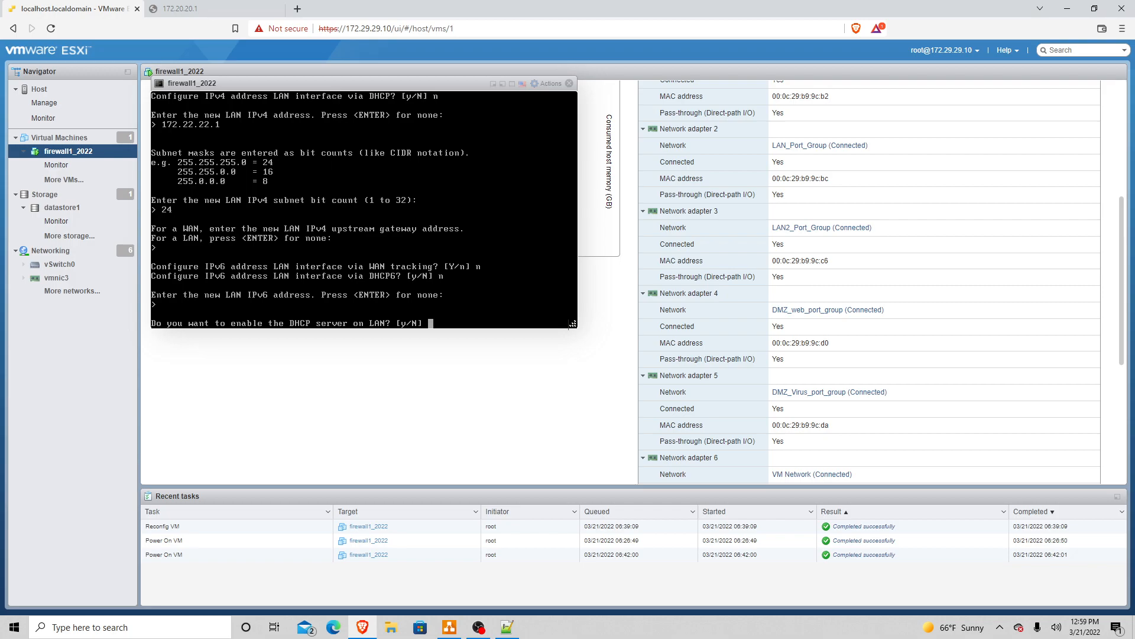
Step: Enable the LAN DHCP server with the range 172.22.22.50 to 172.22.22.230
type("y")
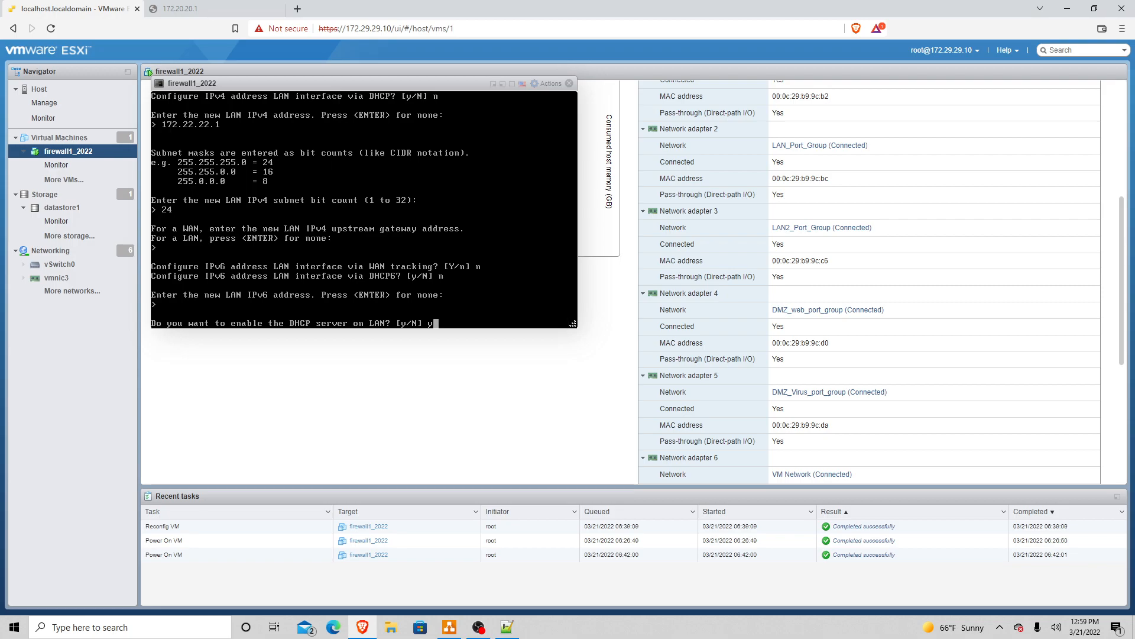
key("Return")
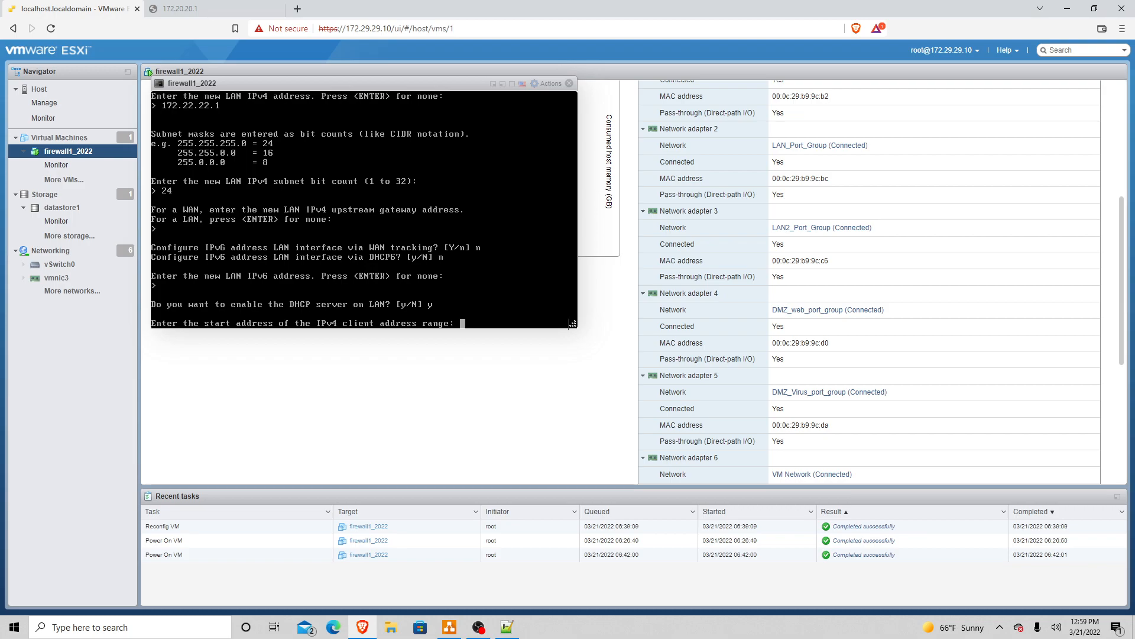
type("172.22.22.50")
key("Return")
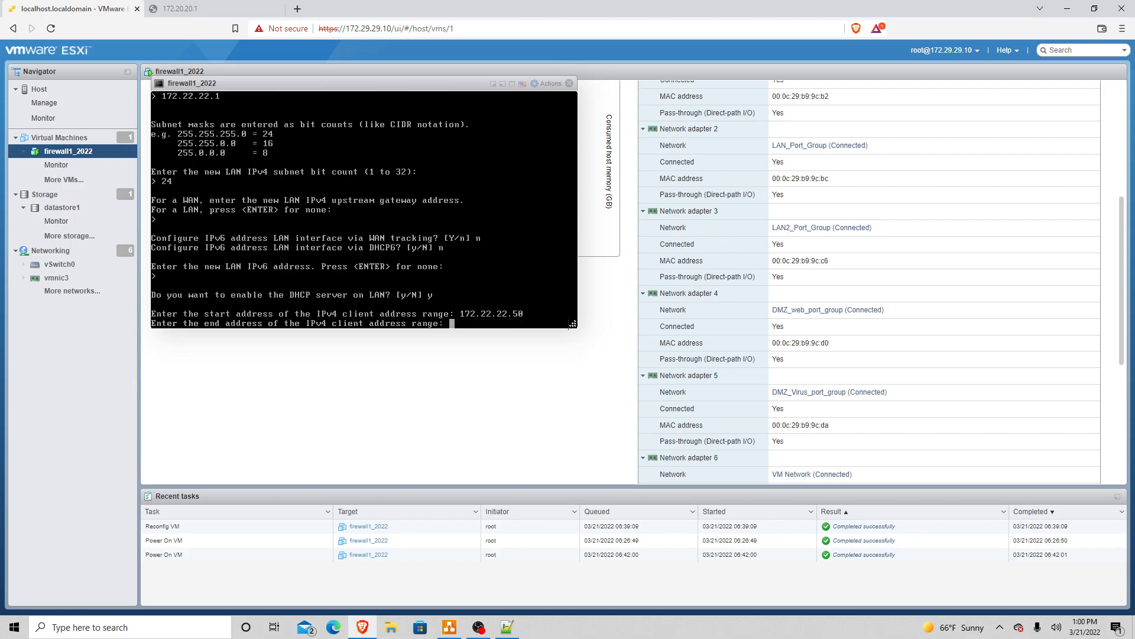
type("172.22.22.")
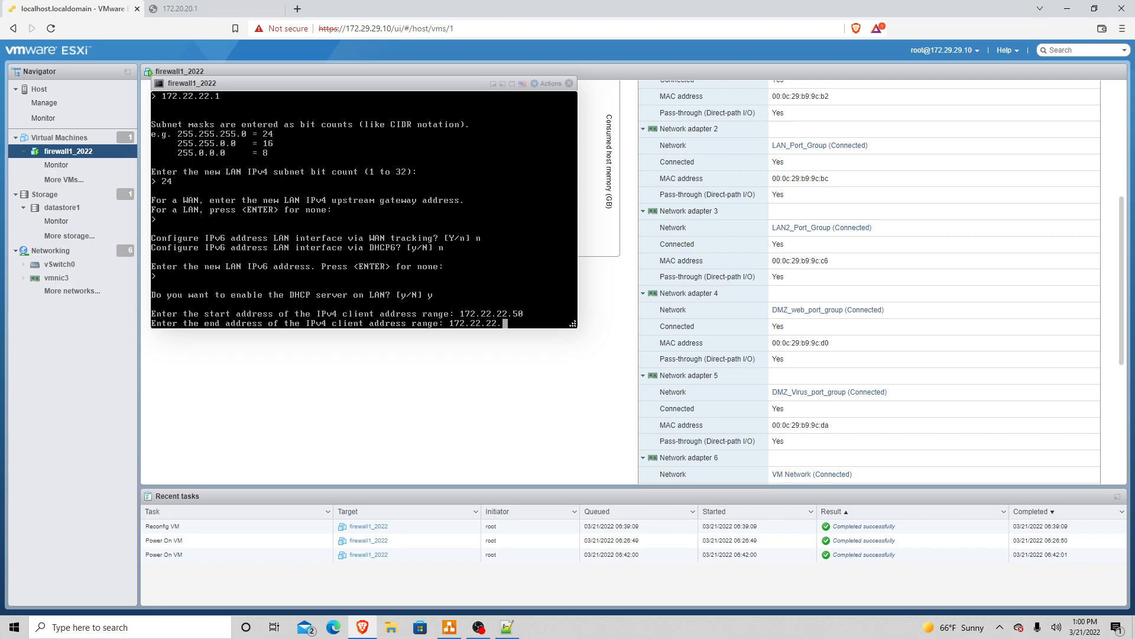
type("230")
key("Return")
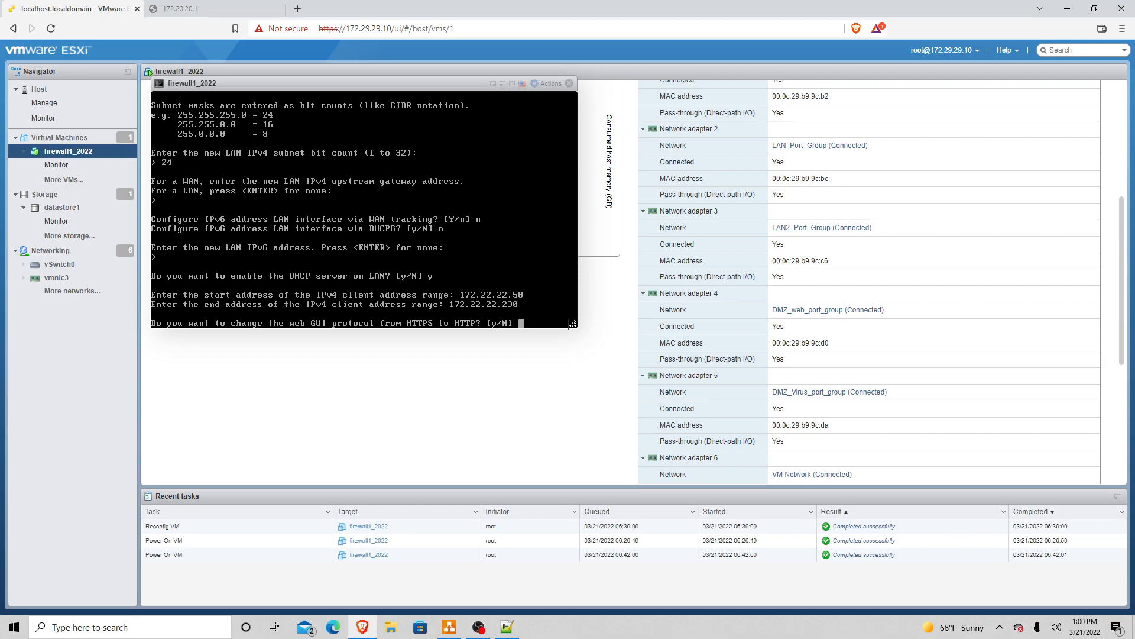
Step: Keep HTTPS and the existing certificate, restore web GUI defaults, and apply the LAN settings
type("n")
key("Return")
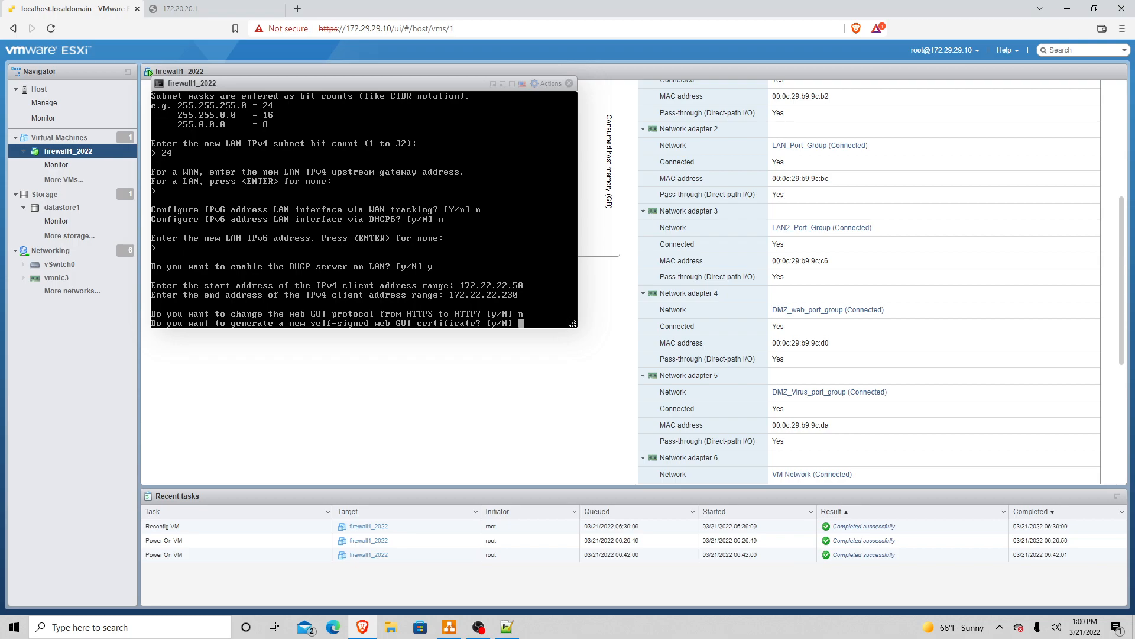
type("n")
key("Return")
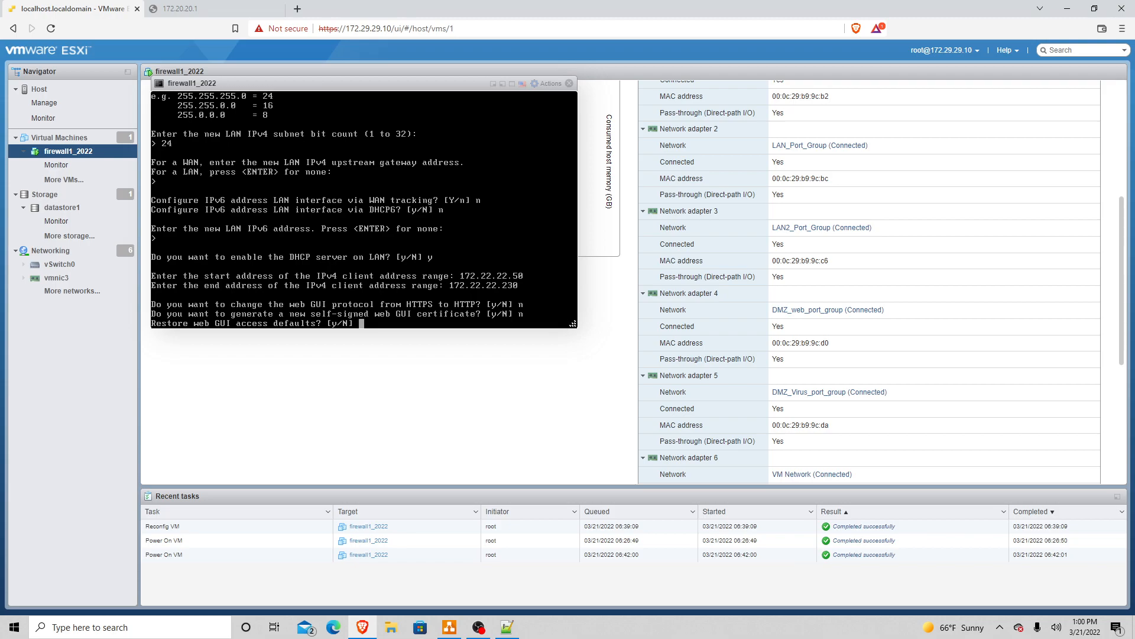
type("y")
key("Return")
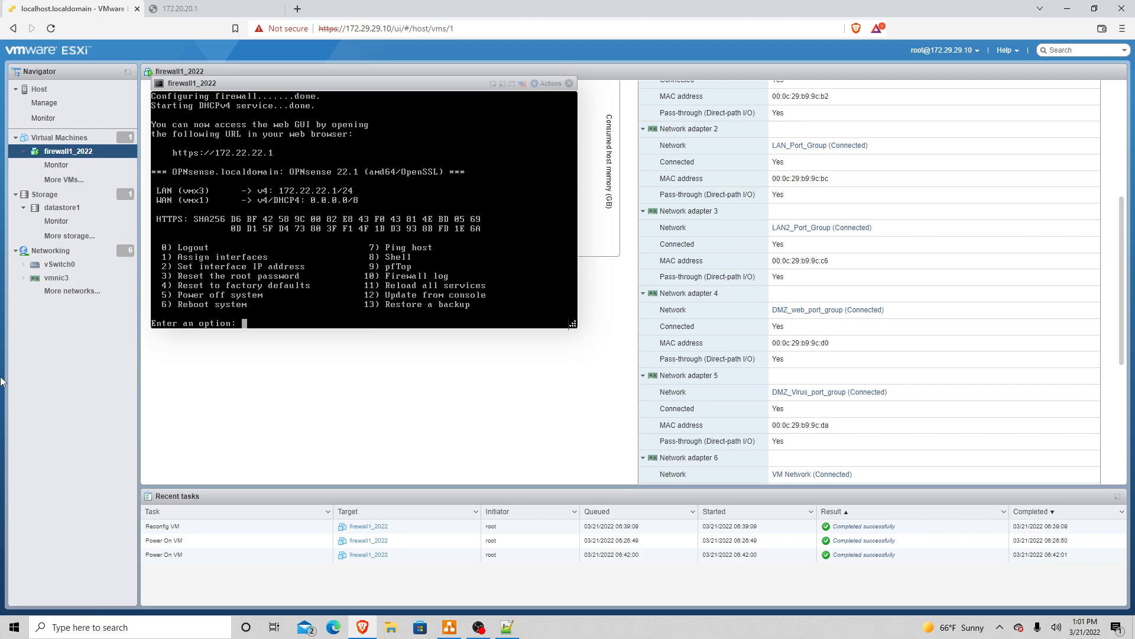
left_click(451, 629)
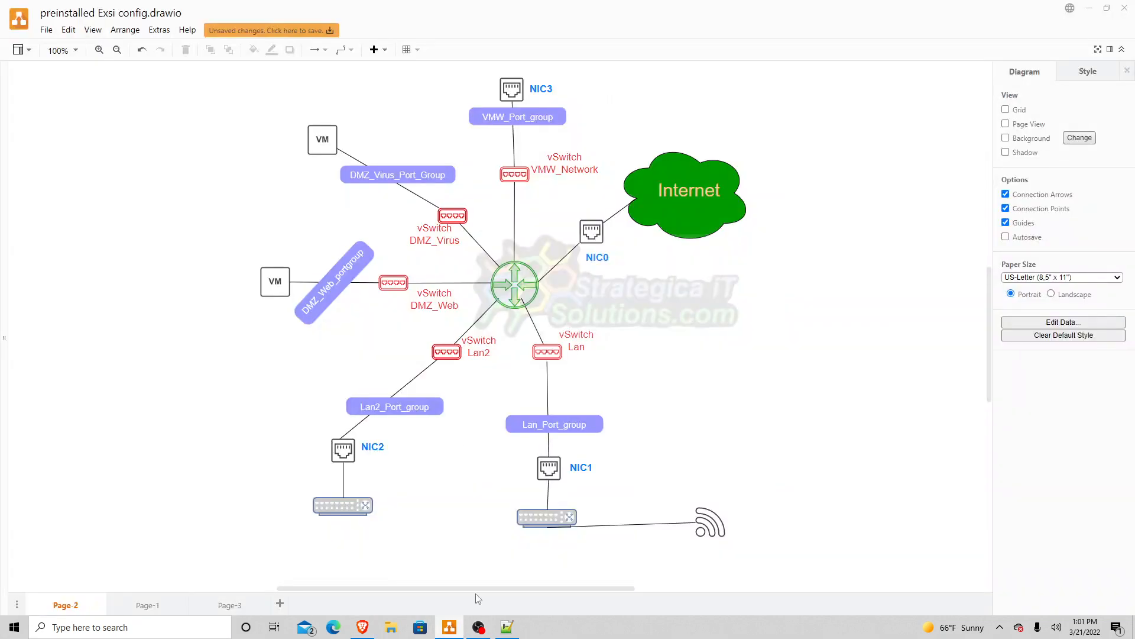
left_click(234, 605)
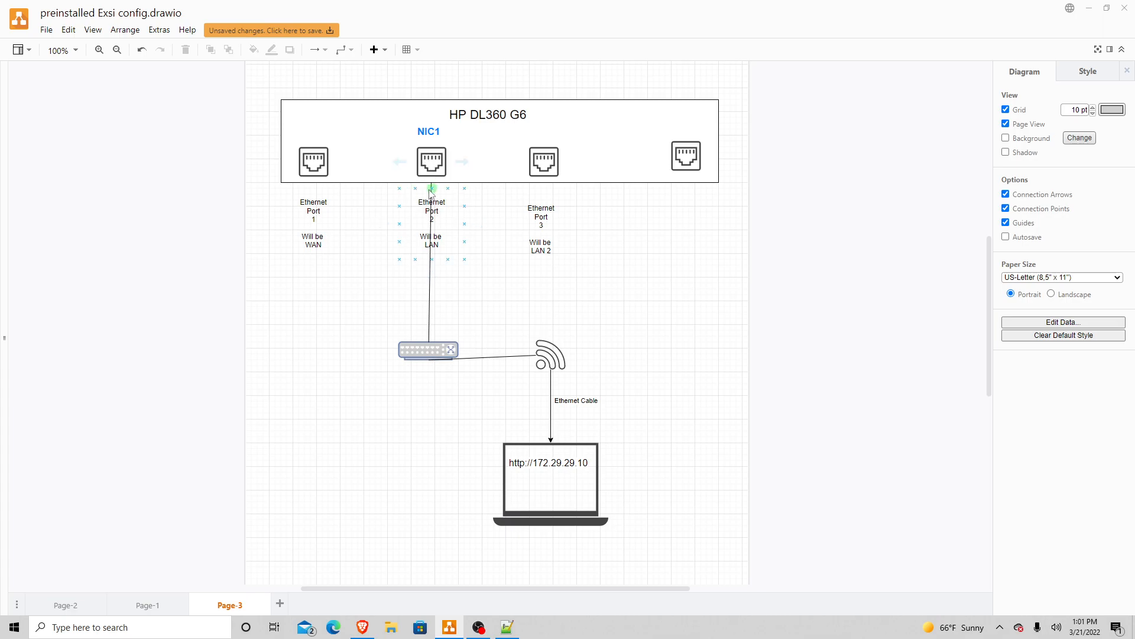
key("alt+Tab")
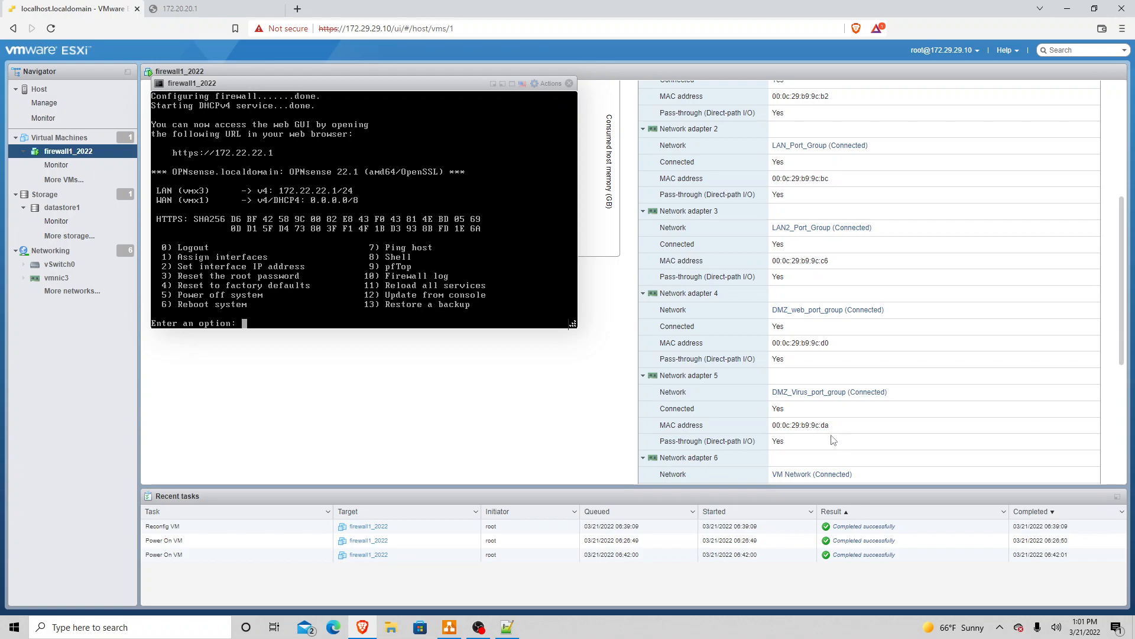
Step: Connect the computer to the AXJ1500 Wi-Fi network
left_click(1000, 628)
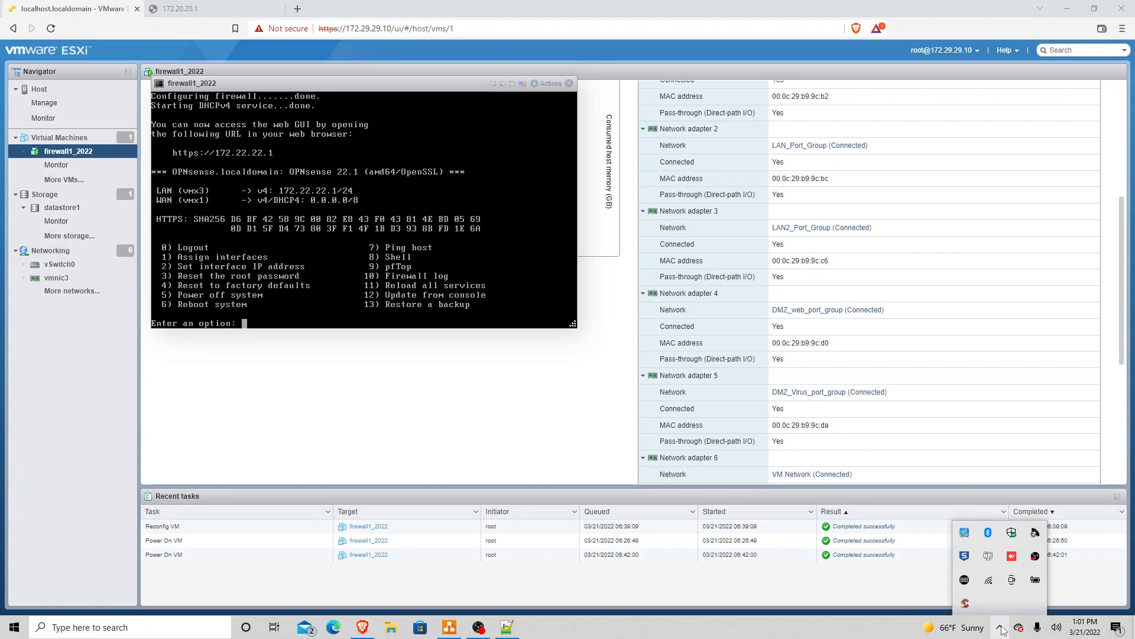
left_click(989, 580)
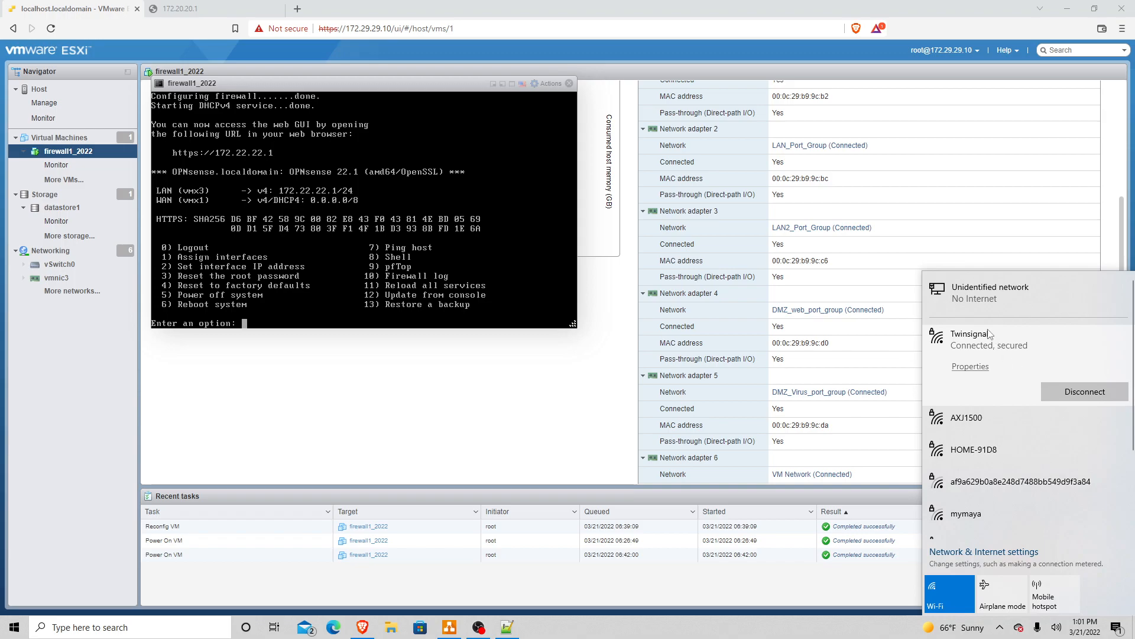
left_click(998, 422)
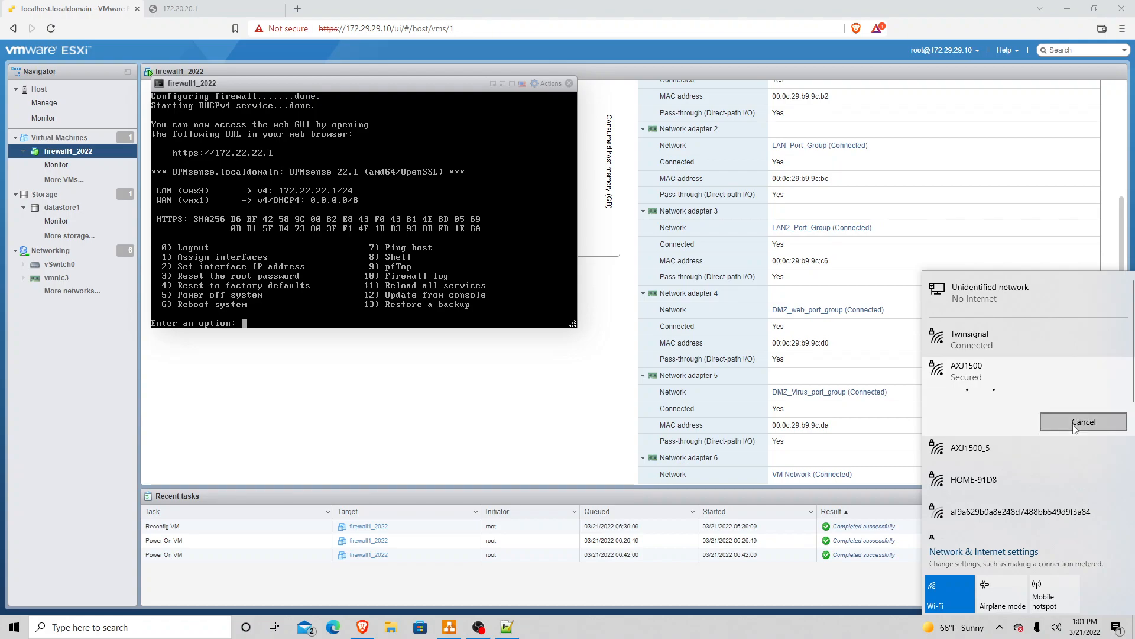
left_click(1074, 426)
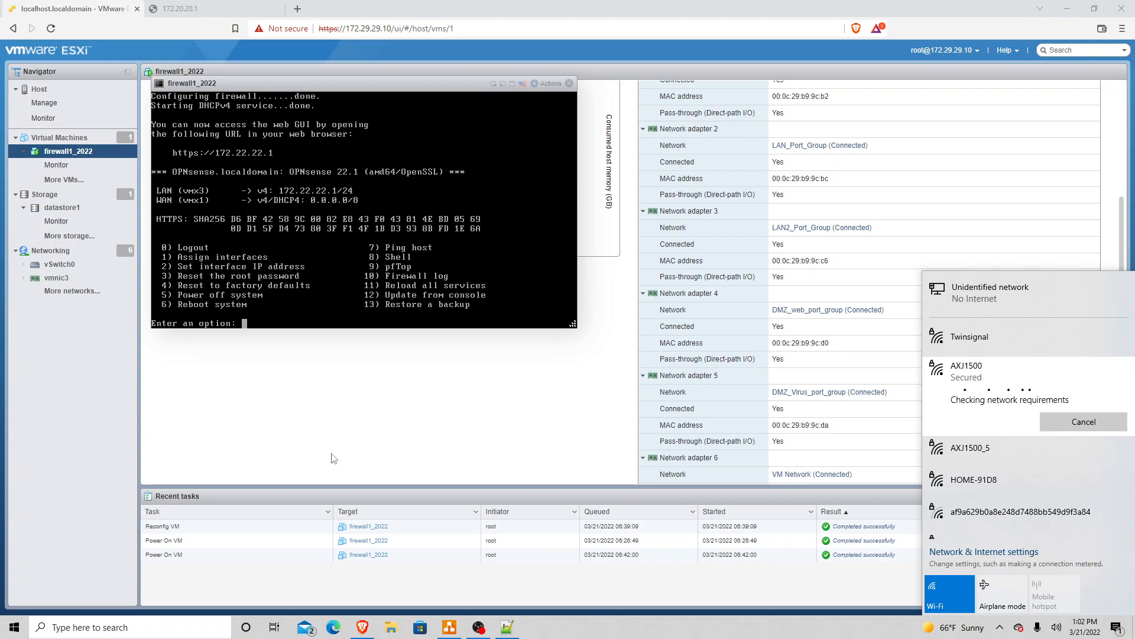
left_click(366, 447)
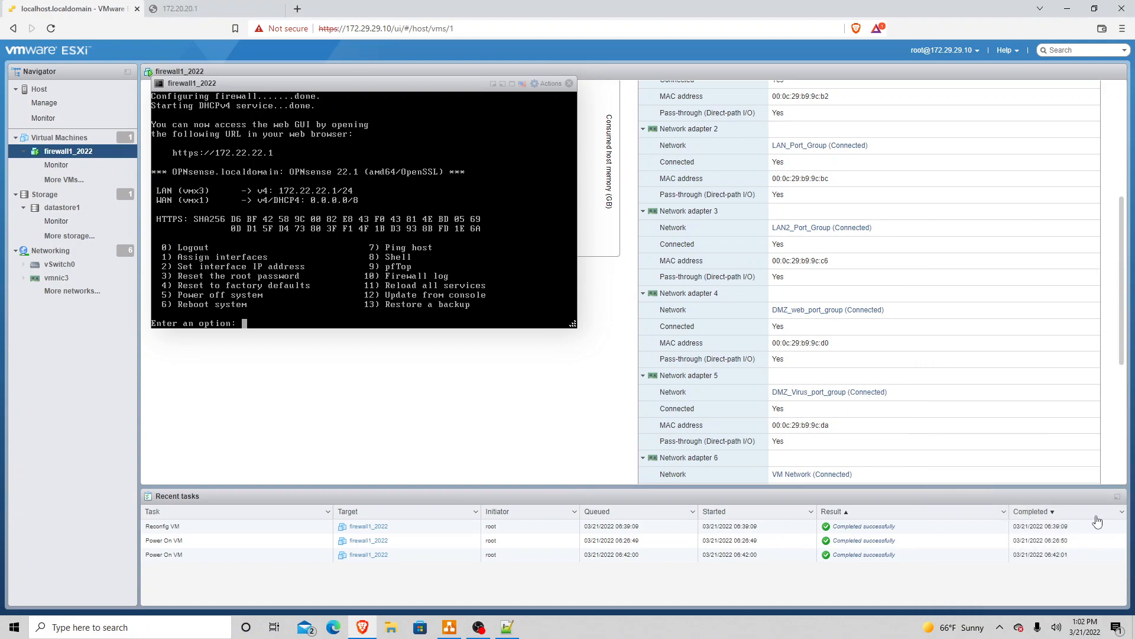
Step: Confirm the Wi-Fi connection status and dismiss the network and tray flyouts
left_click(1000, 628)
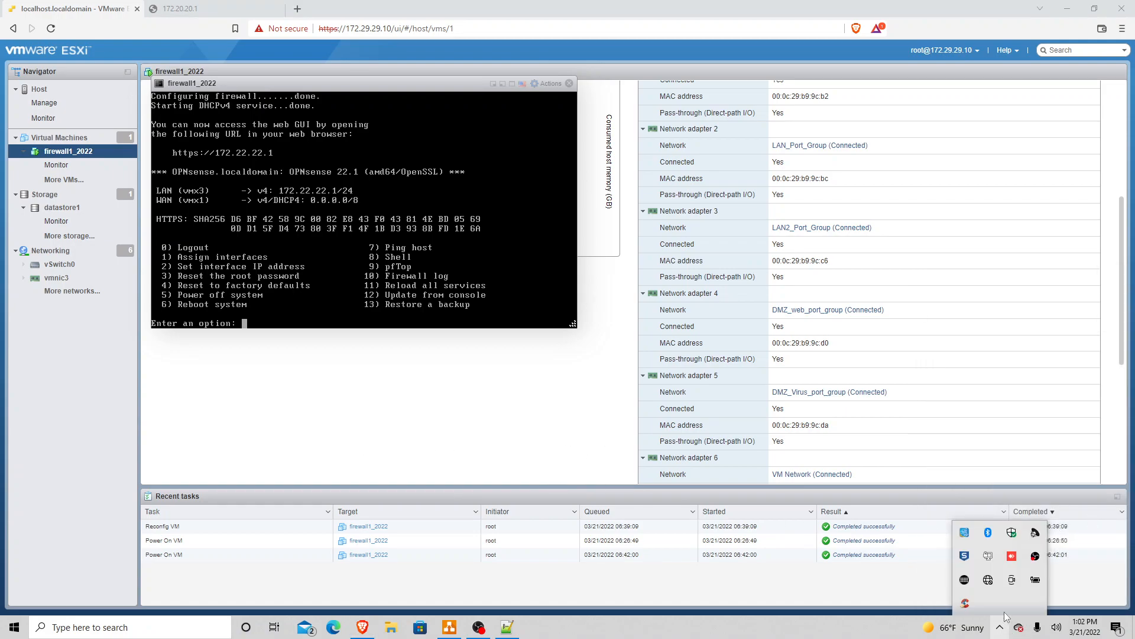
left_click(989, 581)
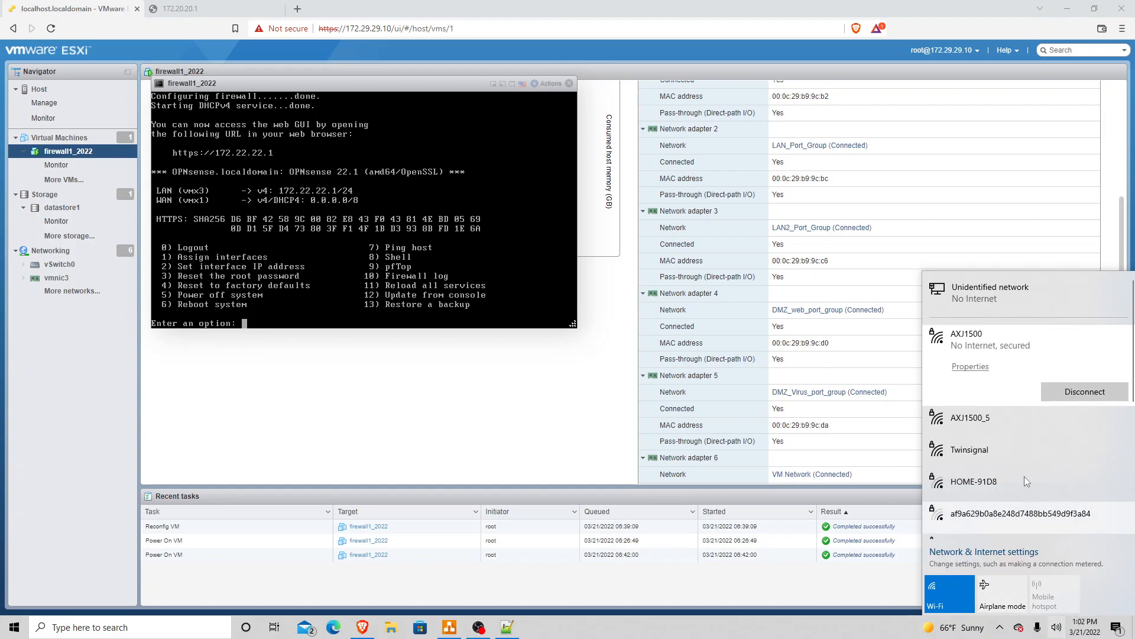
left_click(261, 409)
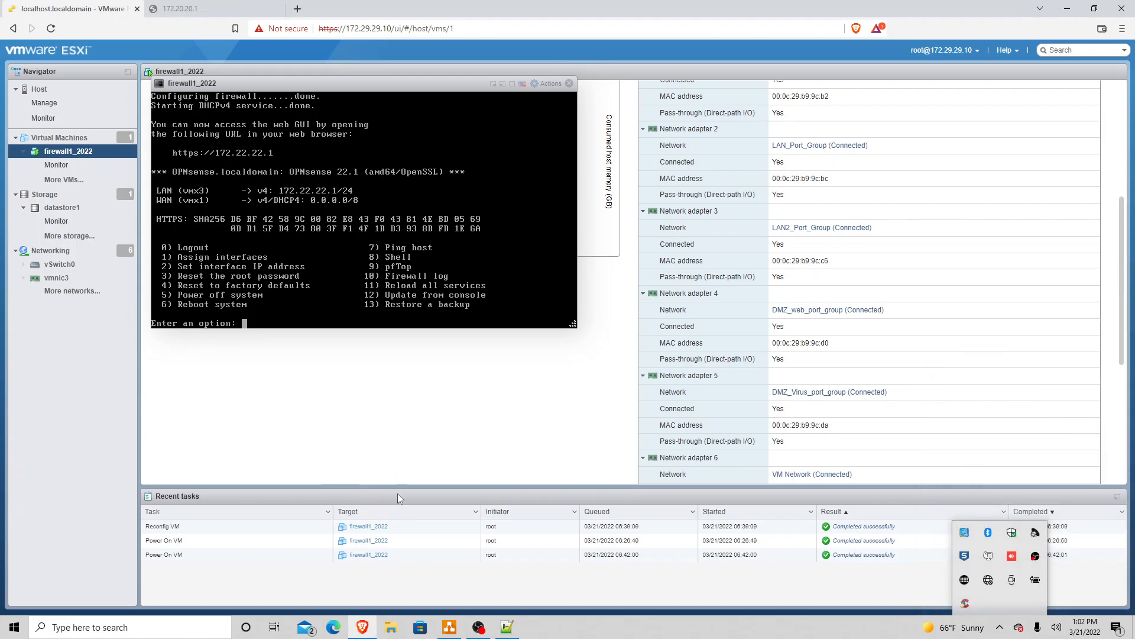
left_click(301, 57)
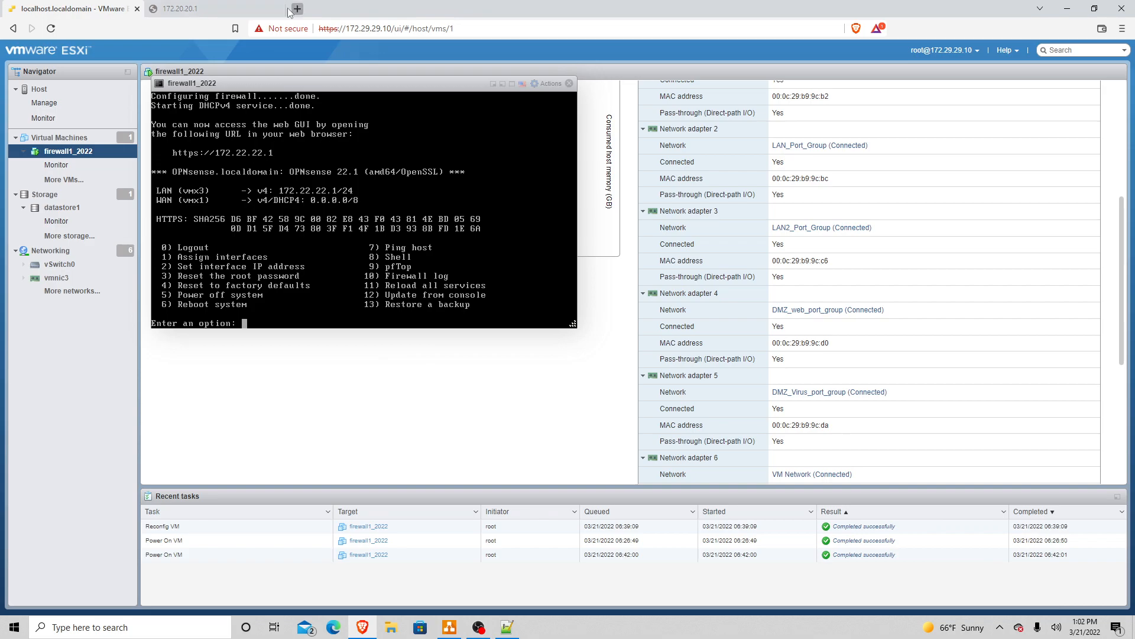
left_click(232, 8)
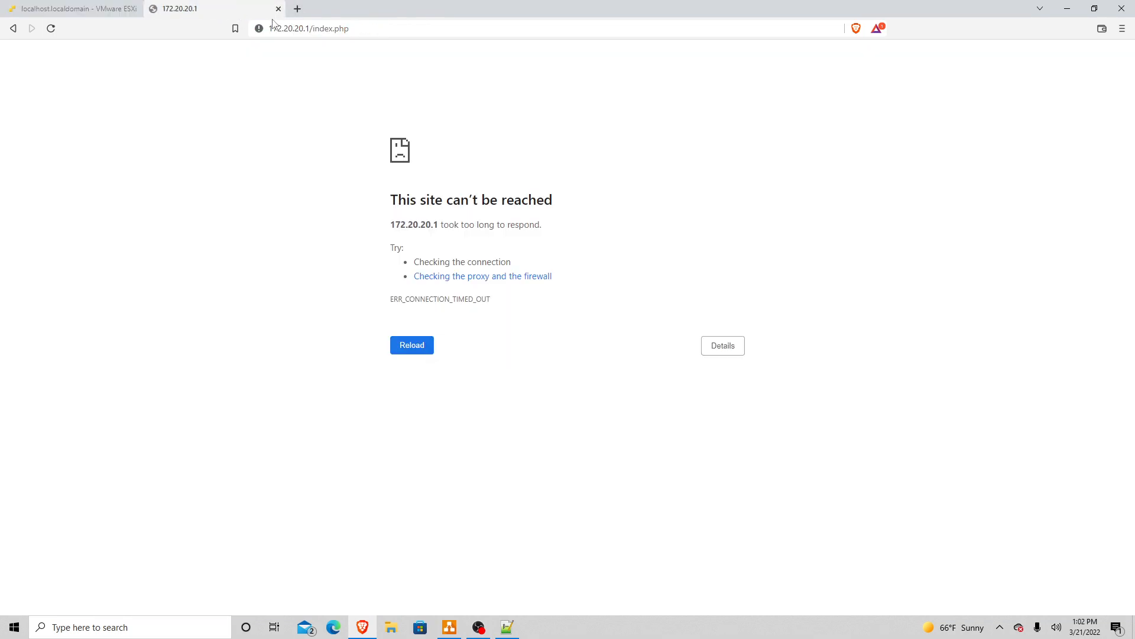
left_click(360, 28)
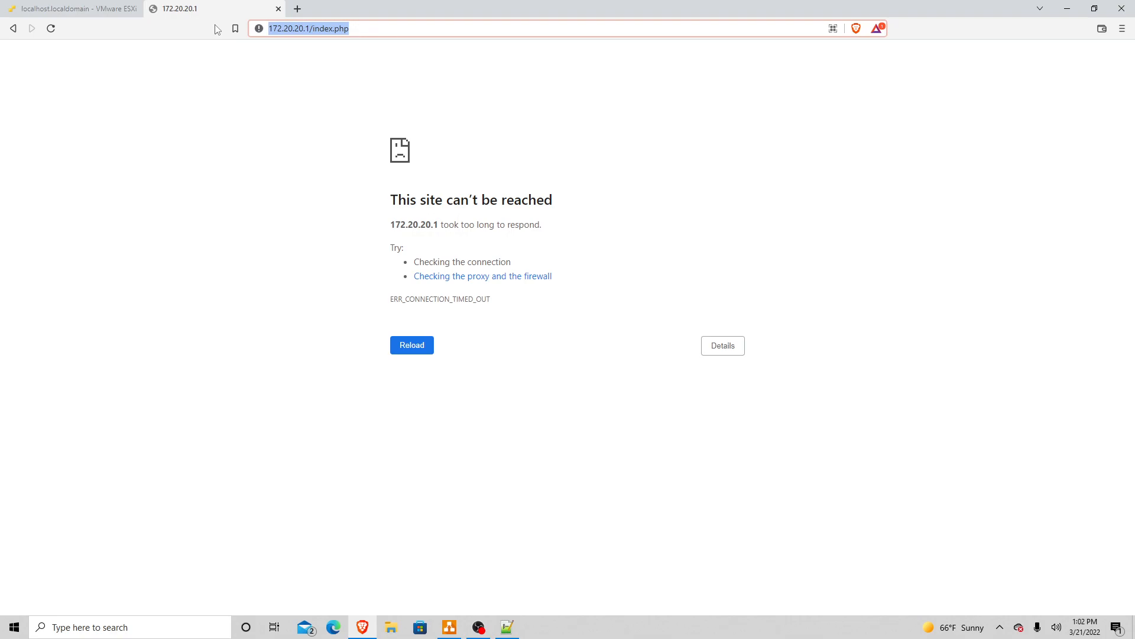
key("End")
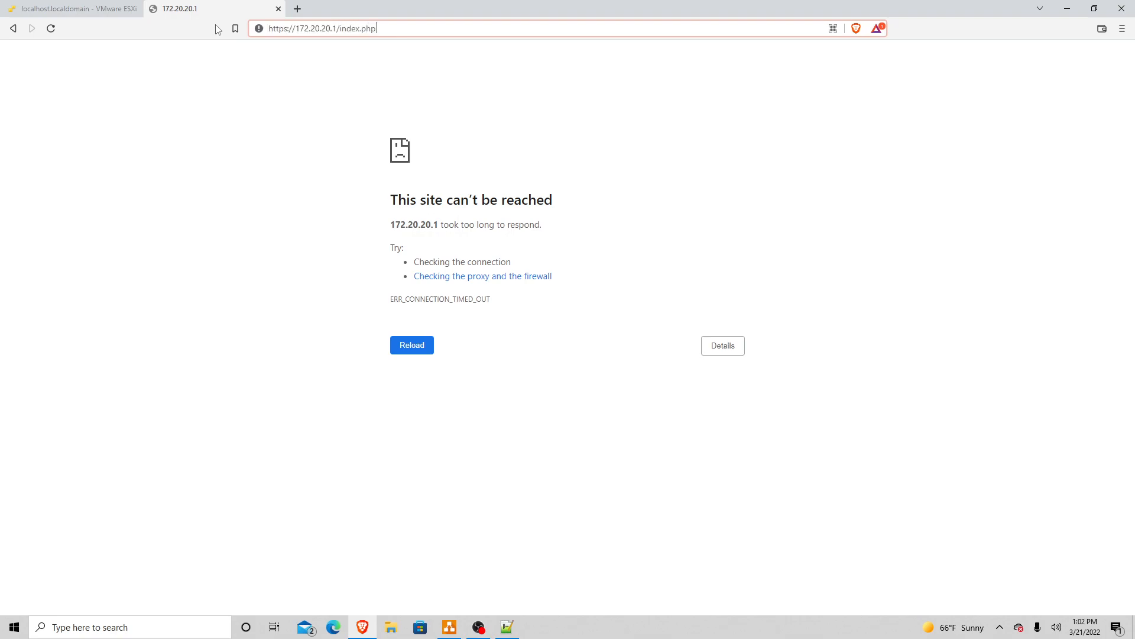
key("BackSpace")
key("BackSpace")
key("BackSpace")
key("BackSpace")
key("BackSpace")
key("BackSpace")
key("BackSpace")
key("BackSpace")
key("BackSpace")
key("BackSpace")
key("BackSpace")
key("BackSpace")
key("BackSpace")
key("BackSpace")
key("BackSpace")
key("BackSpace")
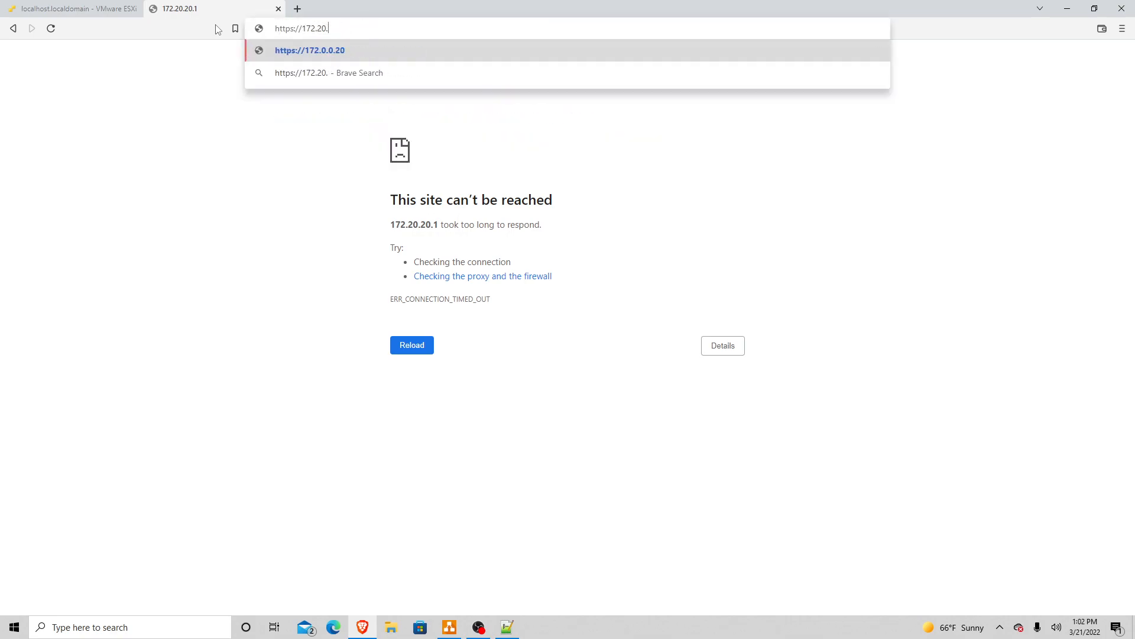
type("2.22.1")
key("Return")
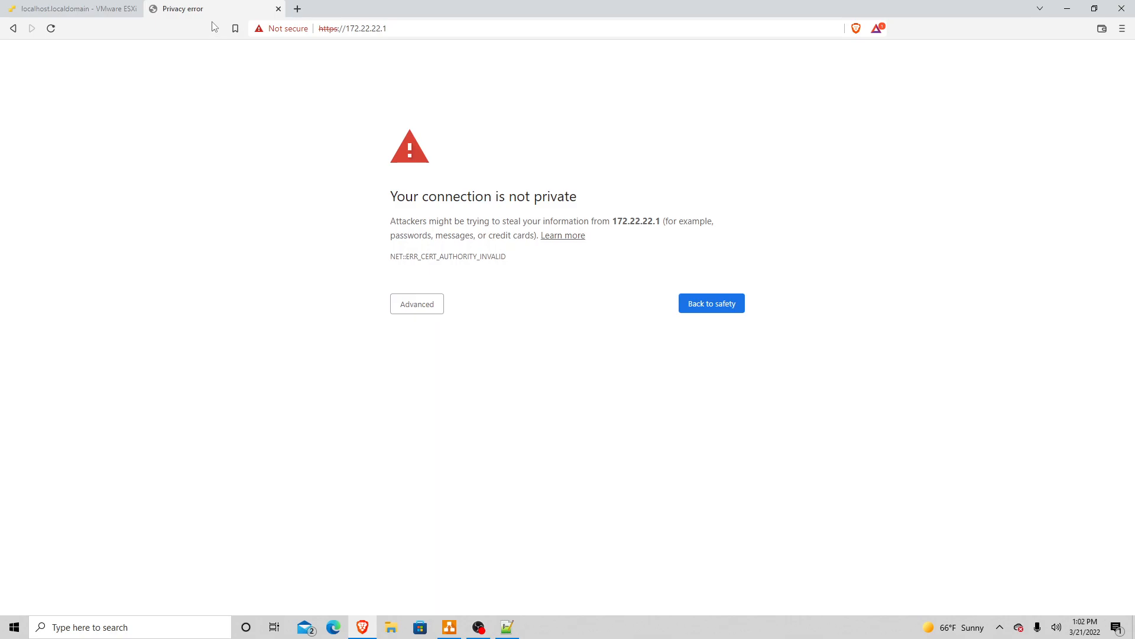
left_click(425, 313)
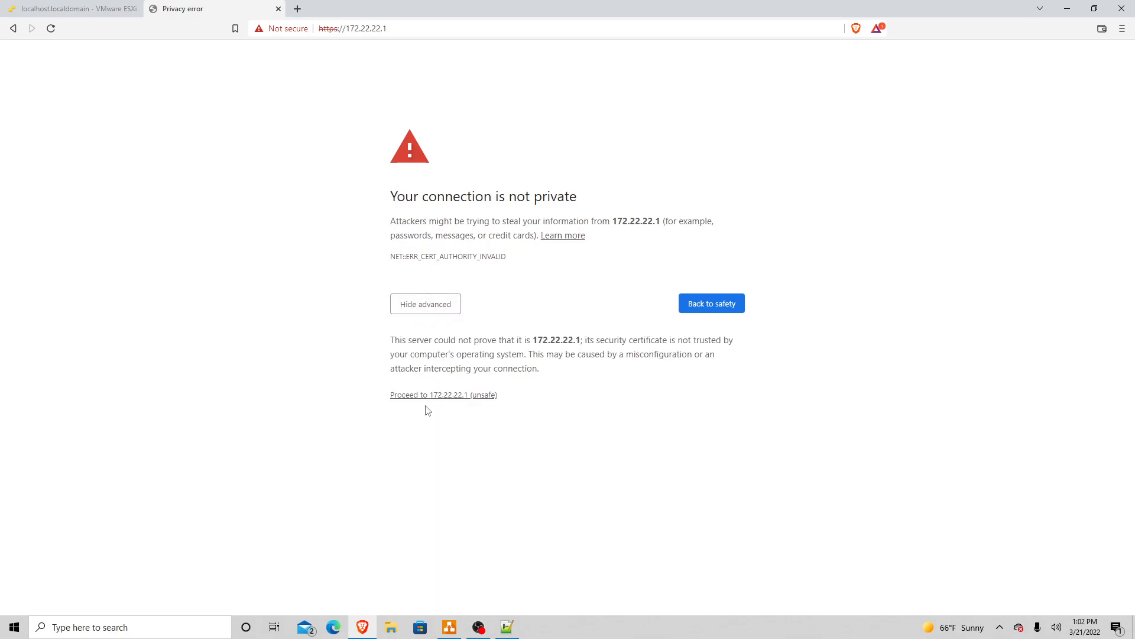
left_click(449, 395)
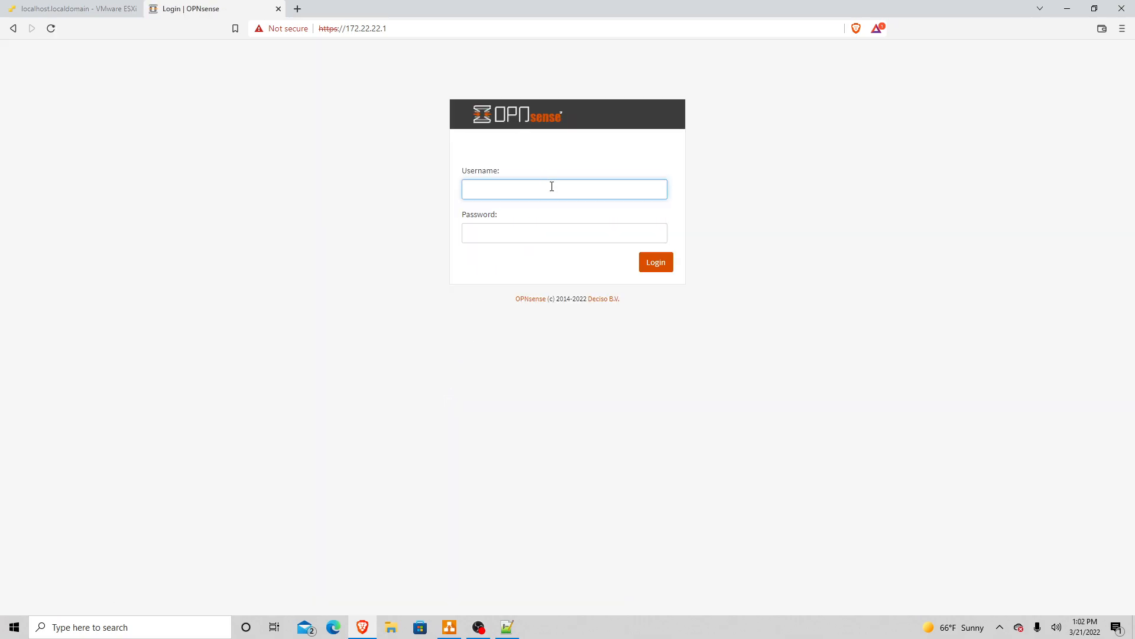
Step: Log in with the administrator credentials and expand Interfaces in the sidebar
type("root")
key("Tab")
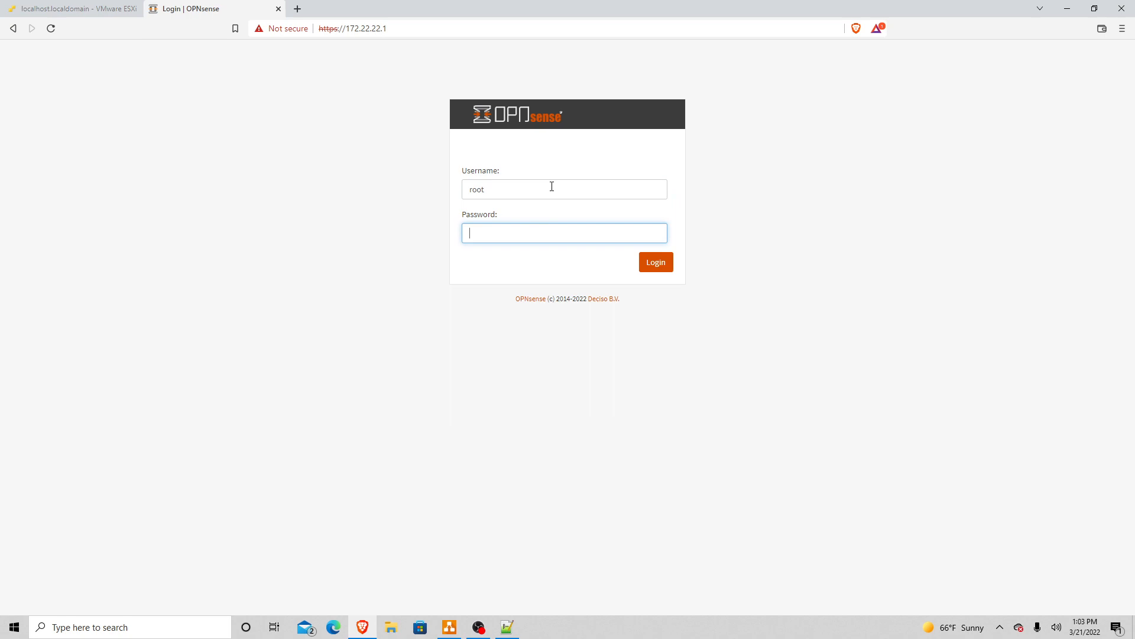
type("opnsense")
key("Return")
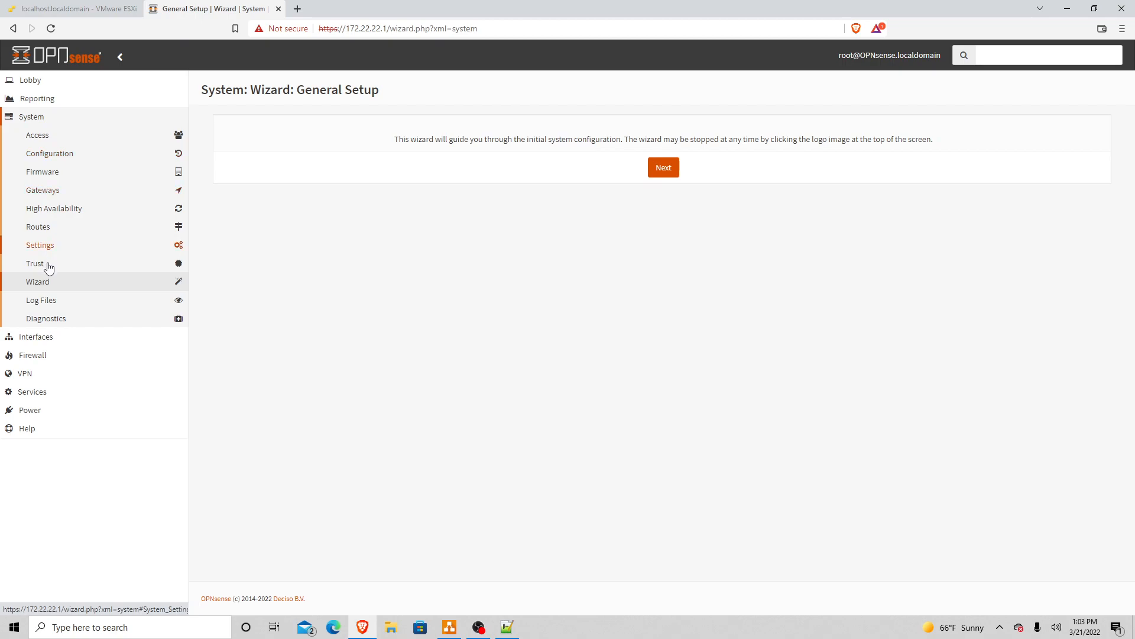
left_click(49, 340)
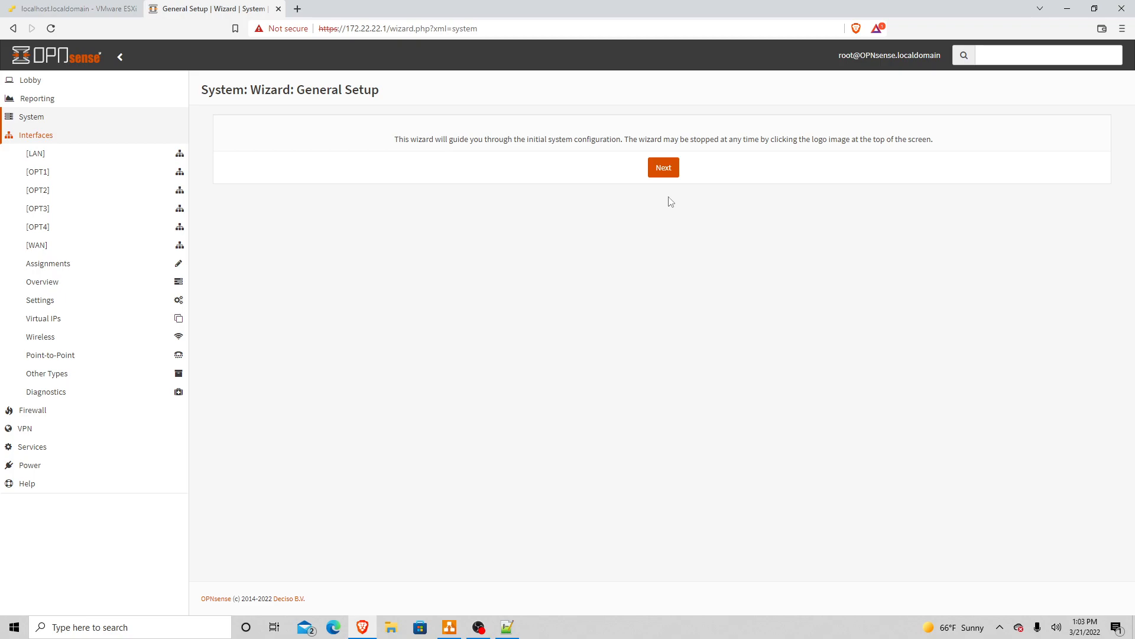
left_click(665, 170)
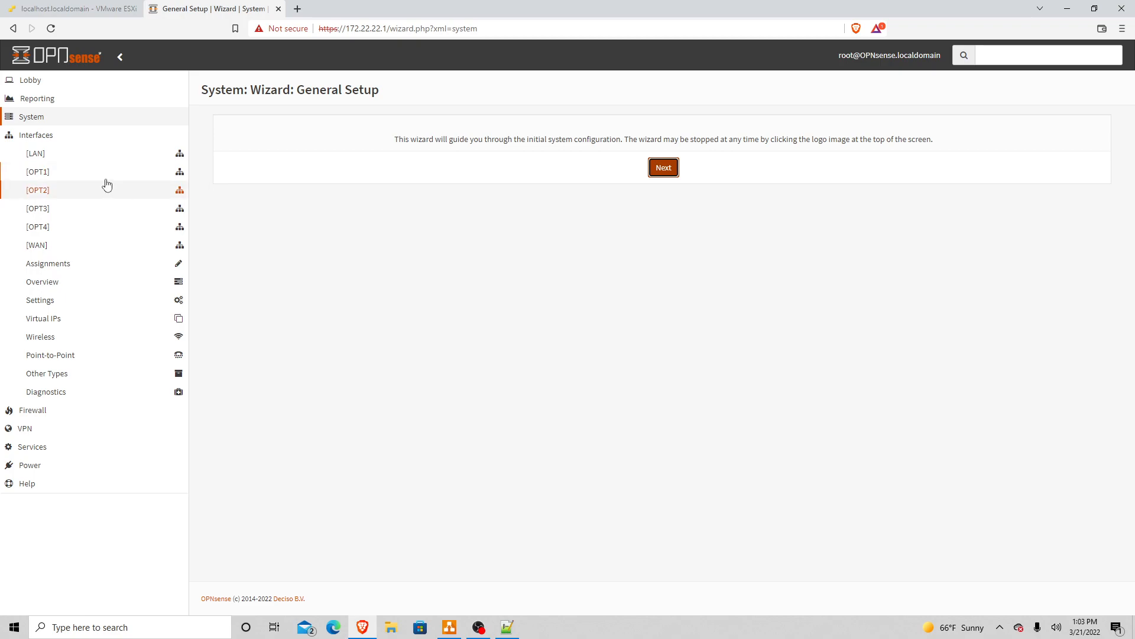
Step: Enable the OPT1 interface and bring the port-mapping notes alongside the form
left_click(73, 175)
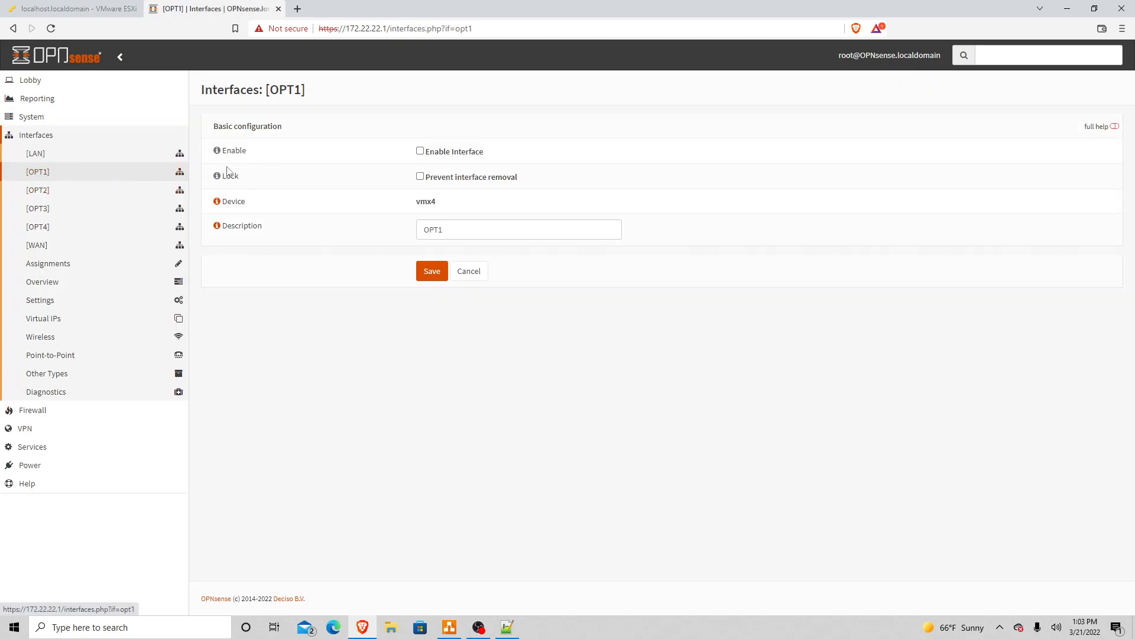
left_click(419, 152)
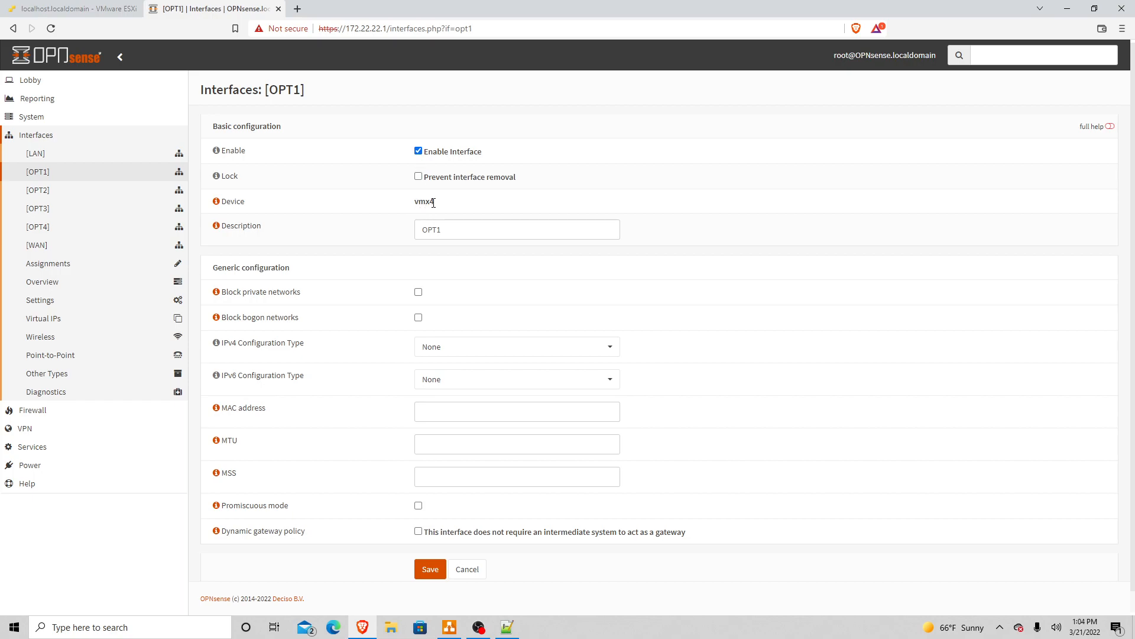
key("alt+Tab")
key("alt+Tab")
key("alt+Tab")
key("alt+Tab")
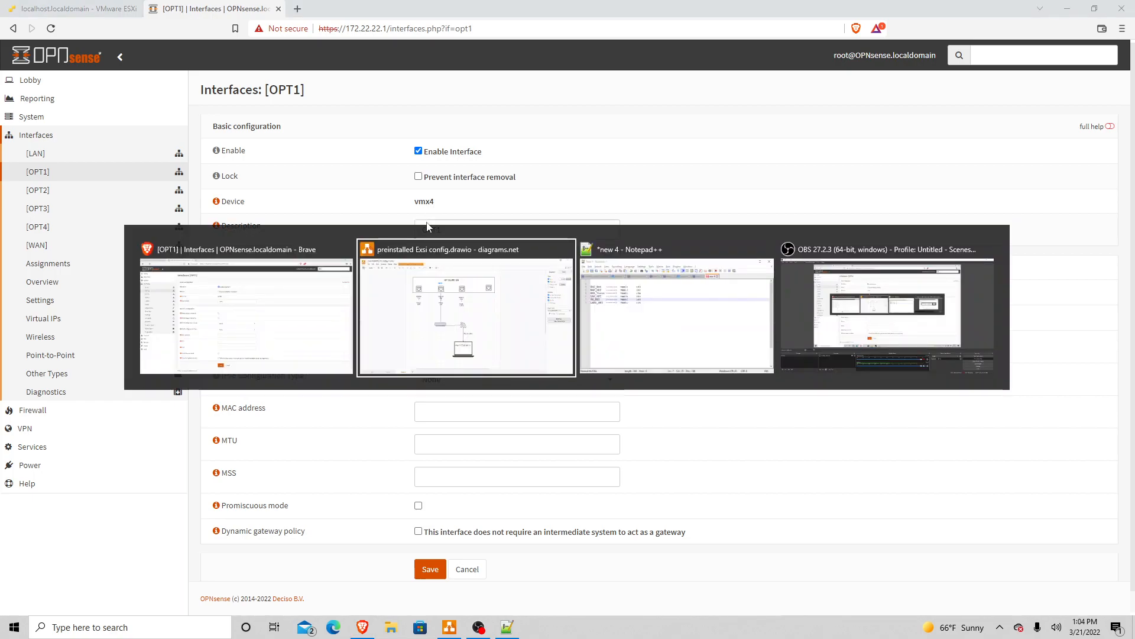
key("alt+Tab")
key("alt+Tab")
left_click_drag(363, 222, 848, 231)
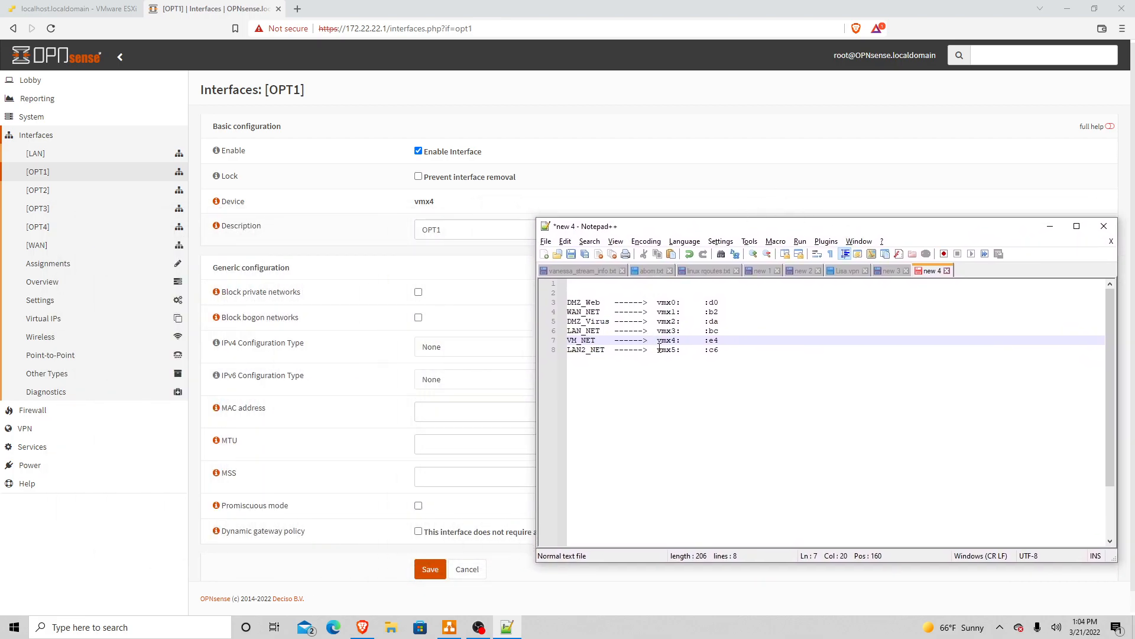
Step: Look up vmx4's name in the notes and change the OPT1 description to VM_Netwotk
left_click(579, 341)
left_click(468, 234)
left_click_drag(467, 234, 412, 242)
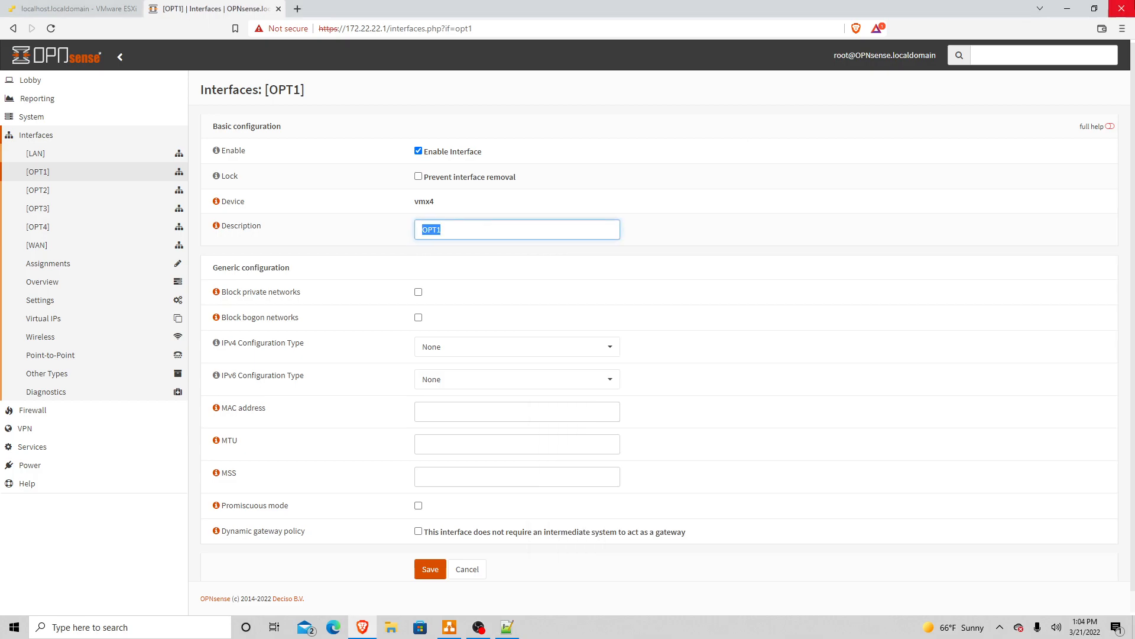
type("V")
key("alt+Tab")
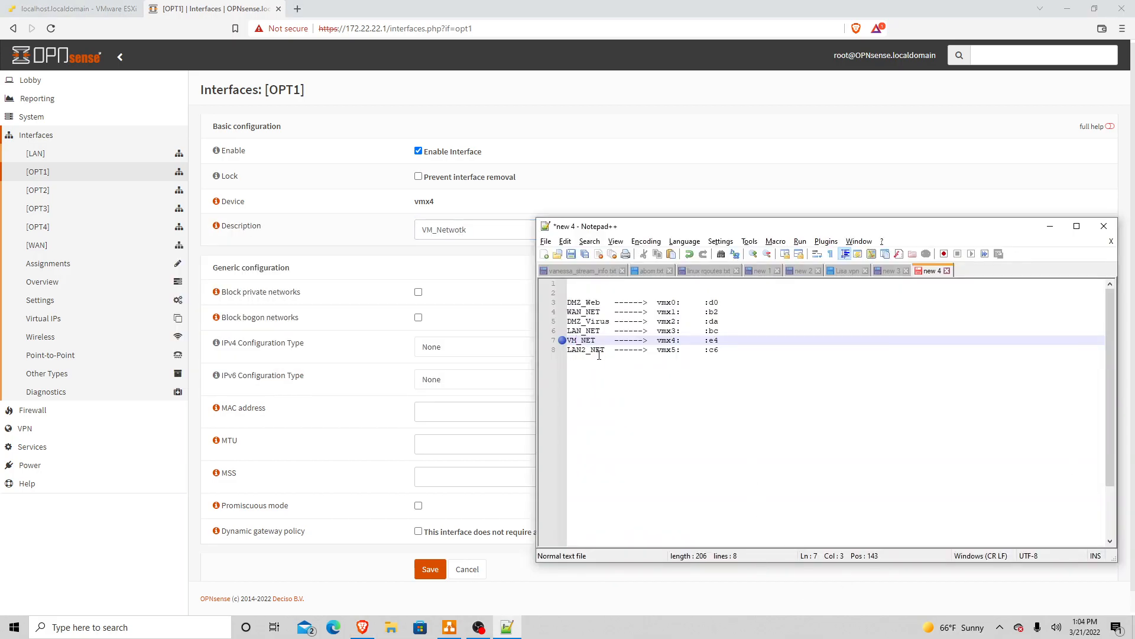
left_click(487, 229)
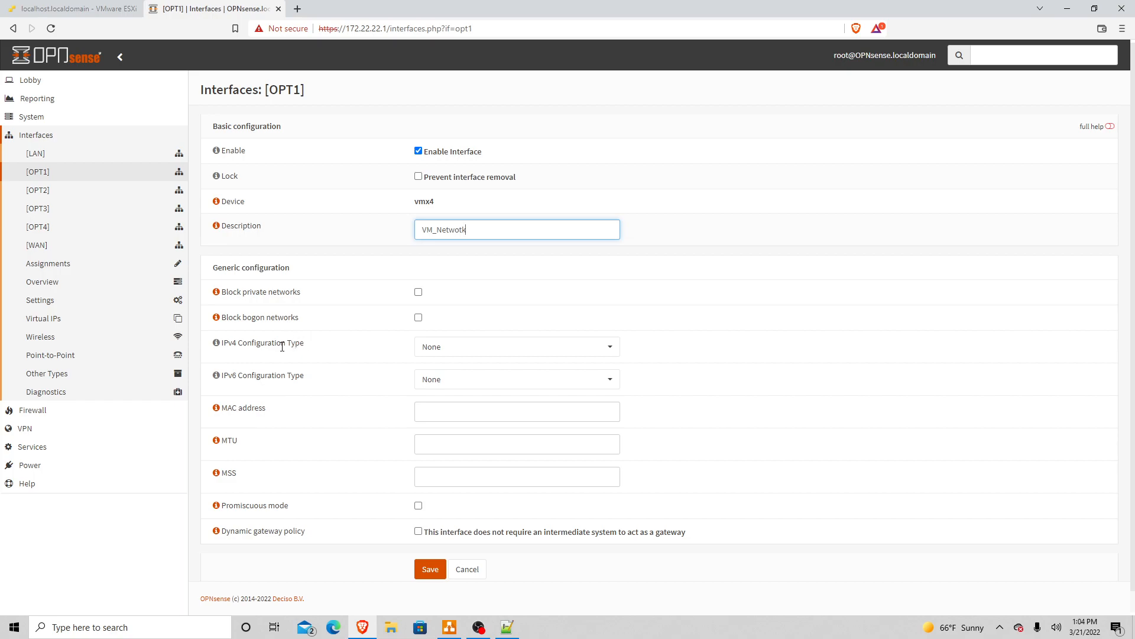
Step: Set OPT1's IPv4 configuration type to Static IPv4 and bring up the draw.io network diagram
left_click(435, 354)
left_click(452, 391)
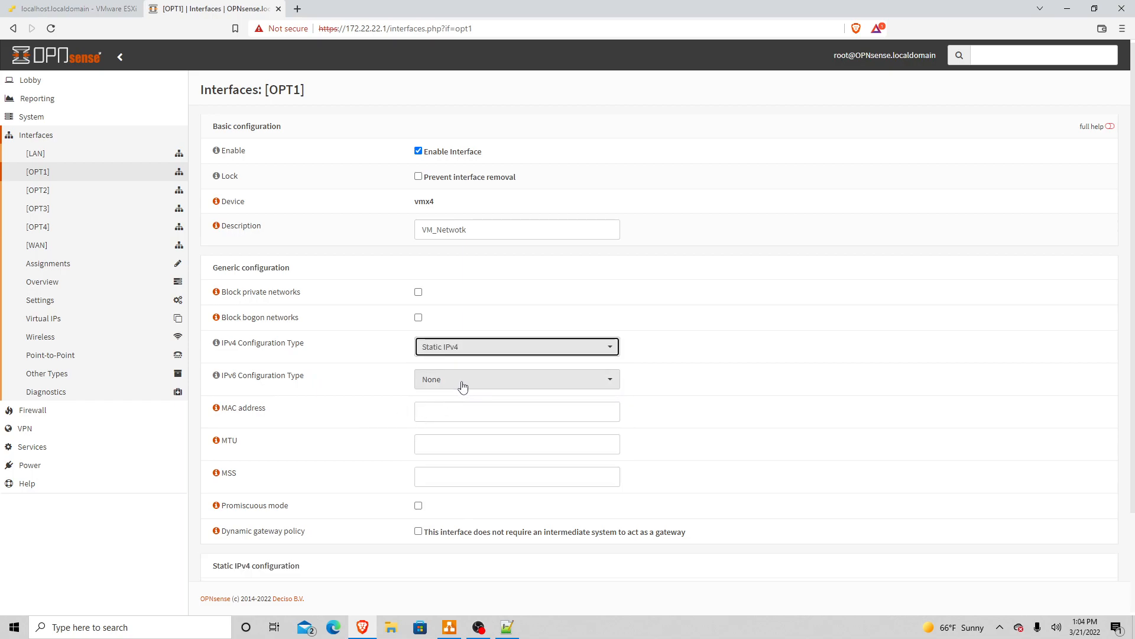
scroll(675, 344, "down", 2)
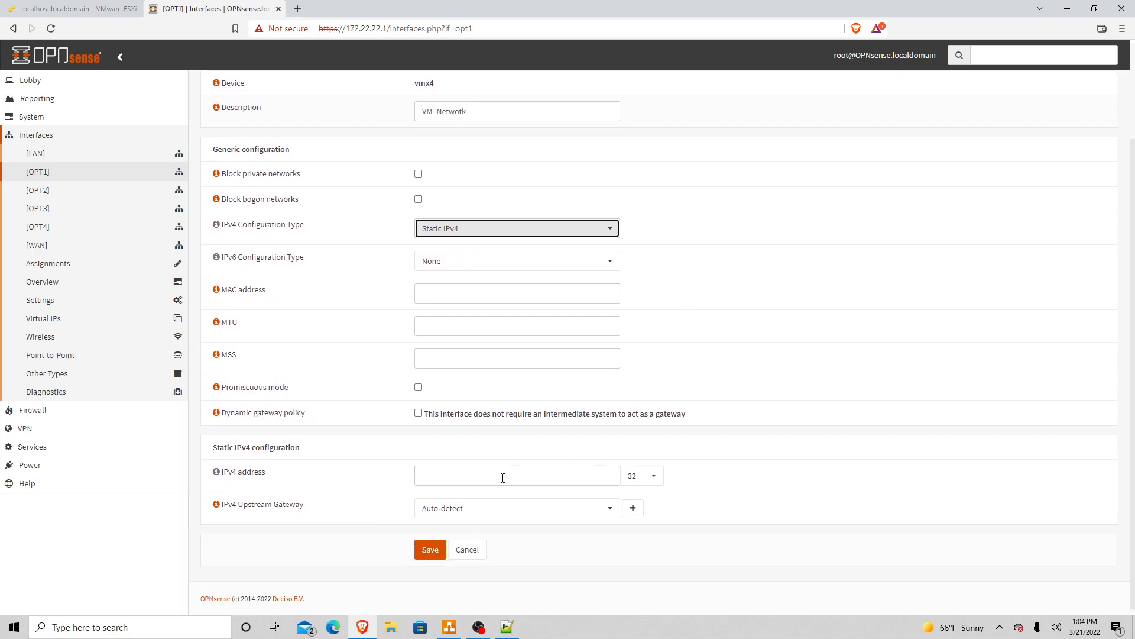
left_click(494, 479)
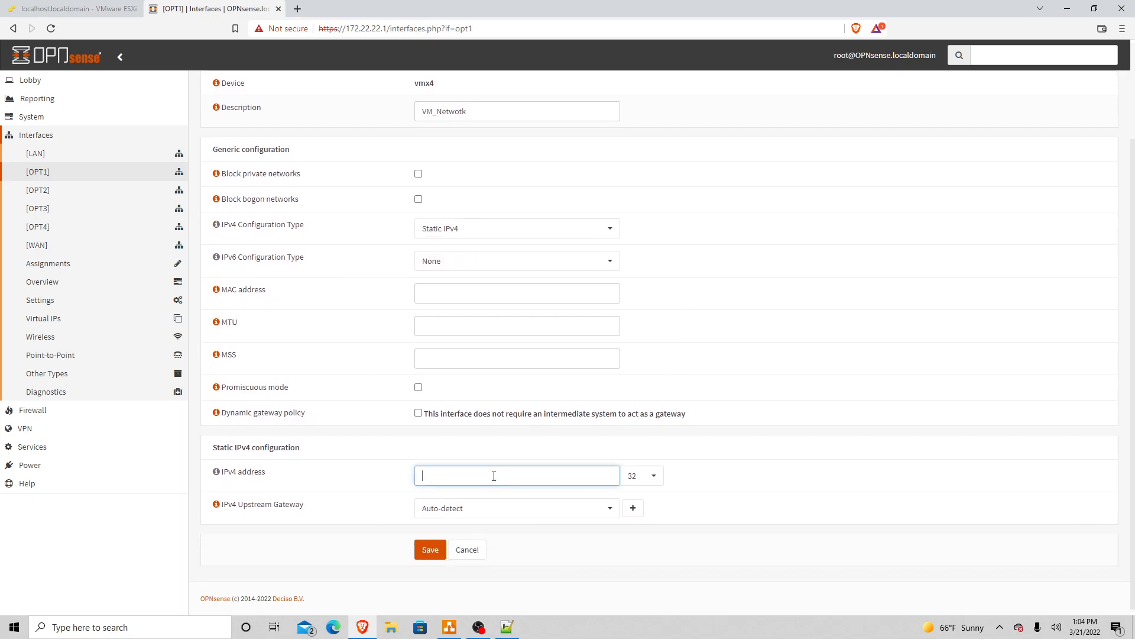
key("alt+Tab")
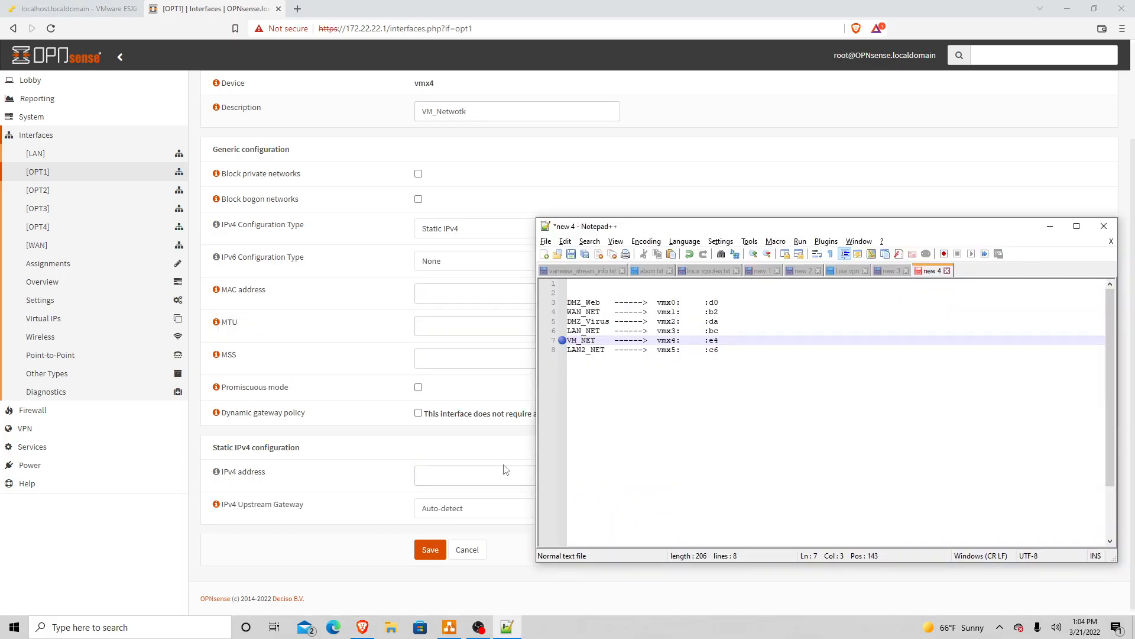
key("alt+Tab")
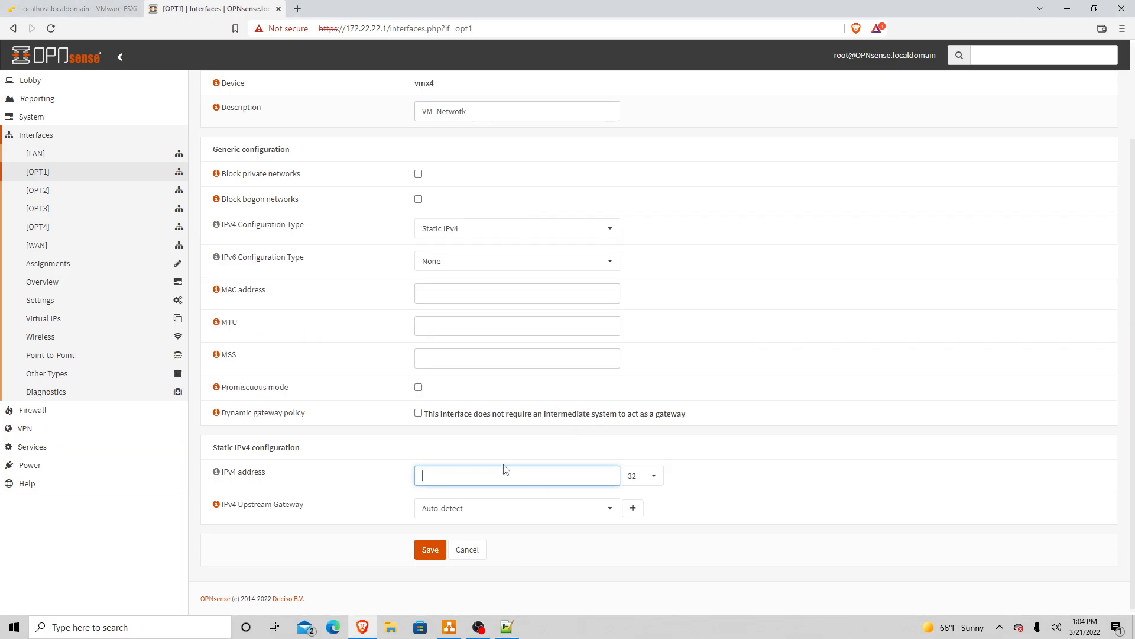
left_click(451, 627)
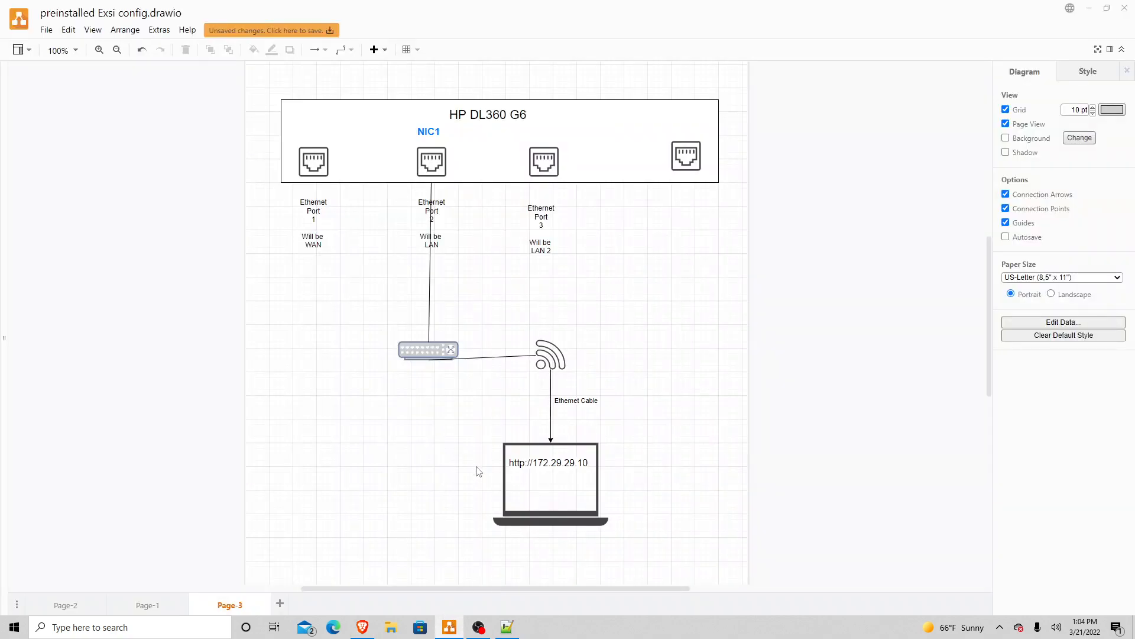
Step: Read 172.29.29.1 from the diagram's Page-1 and enter it as OPT1's static IPv4 address
left_click(149, 605)
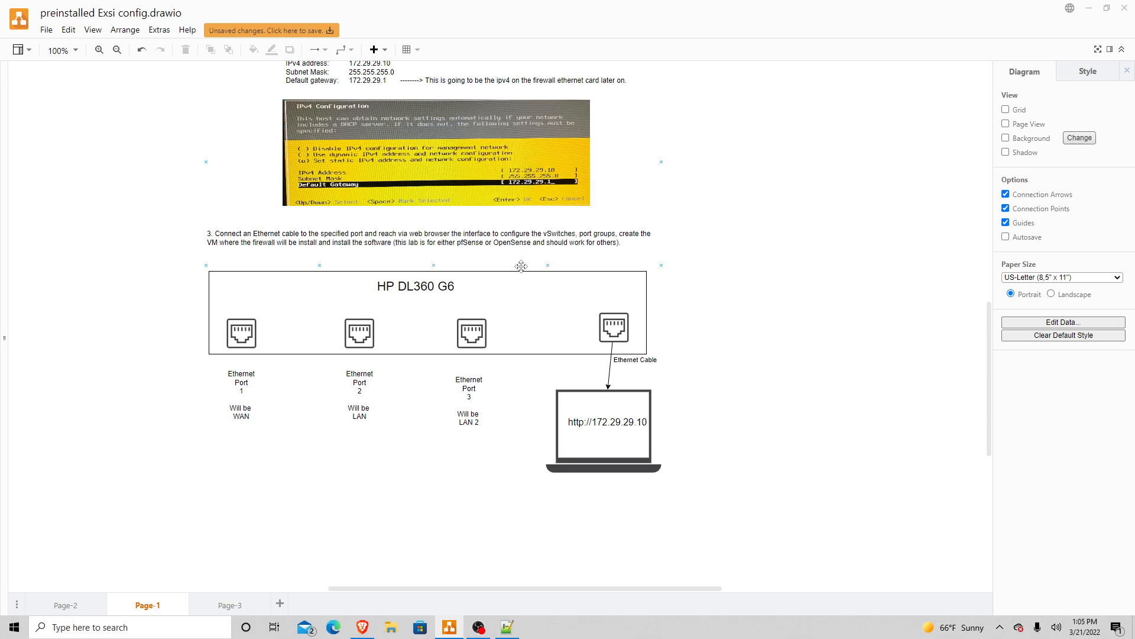
key("alt+Tab")
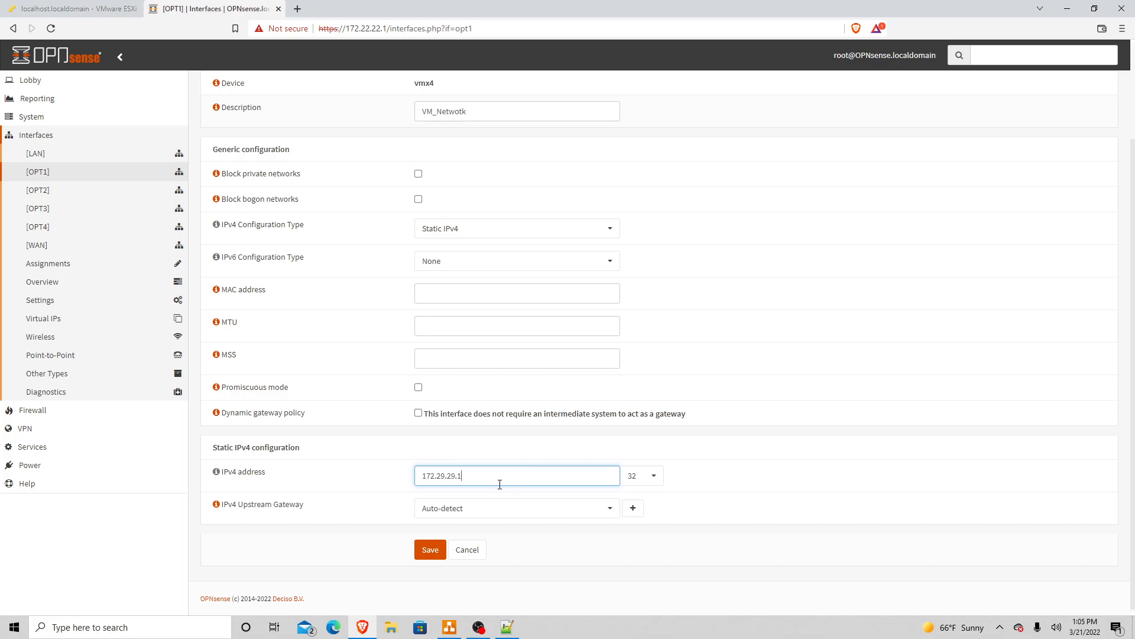
left_click(442, 622)
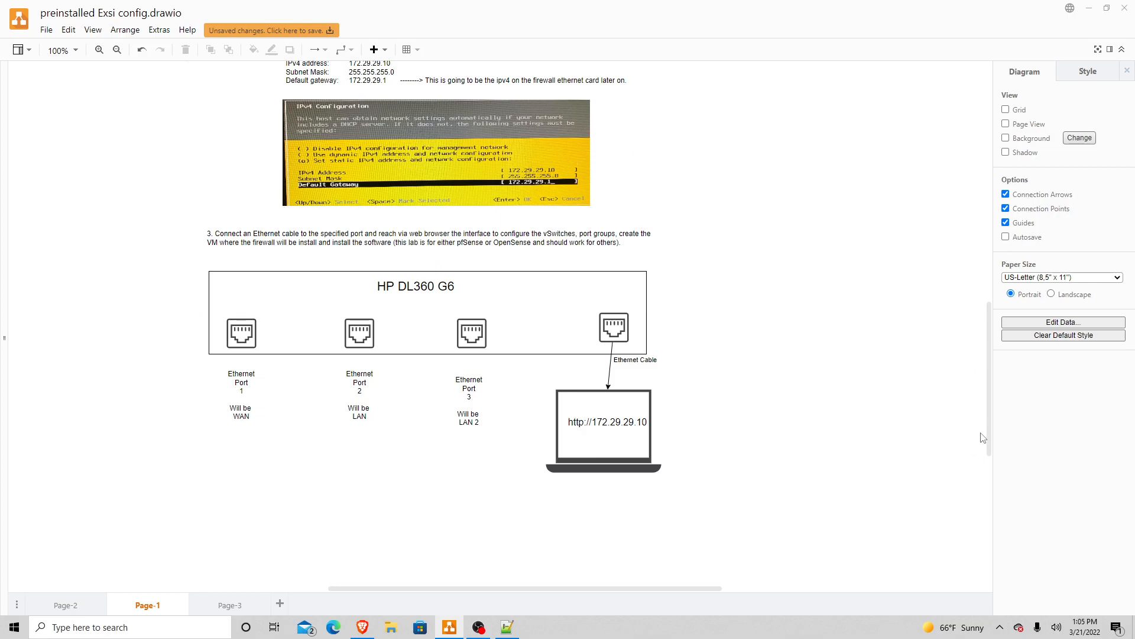
left_click_drag(988, 435, 988, 371)
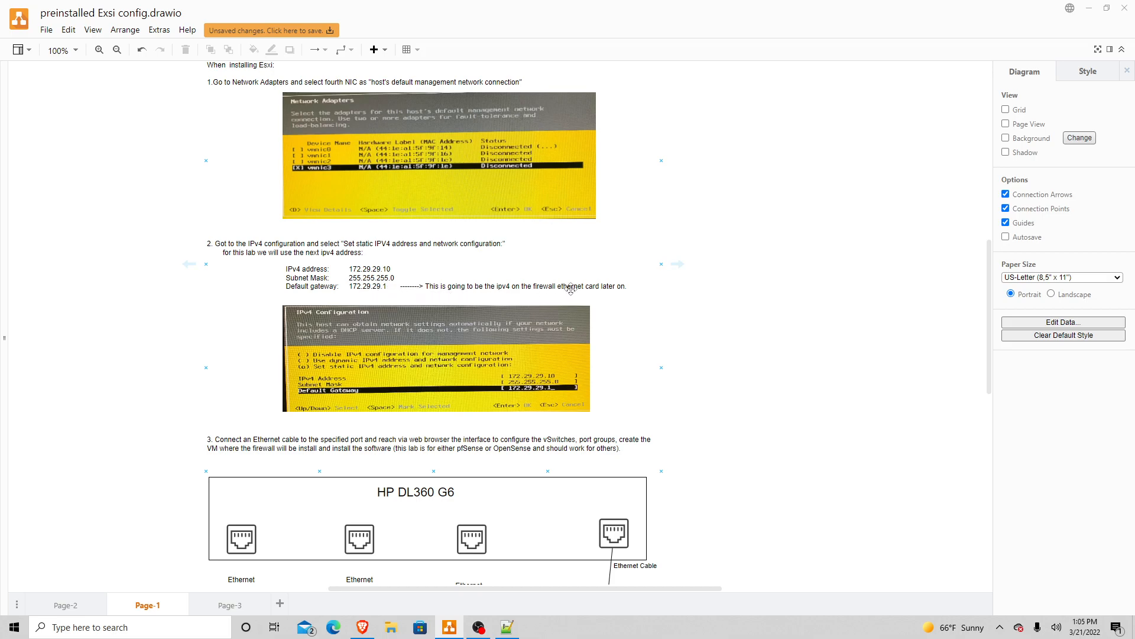
key("alt+Tab")
key("alt+Tab")
key("alt+Tab")
key("alt+Tab")
key("alt+Tab")
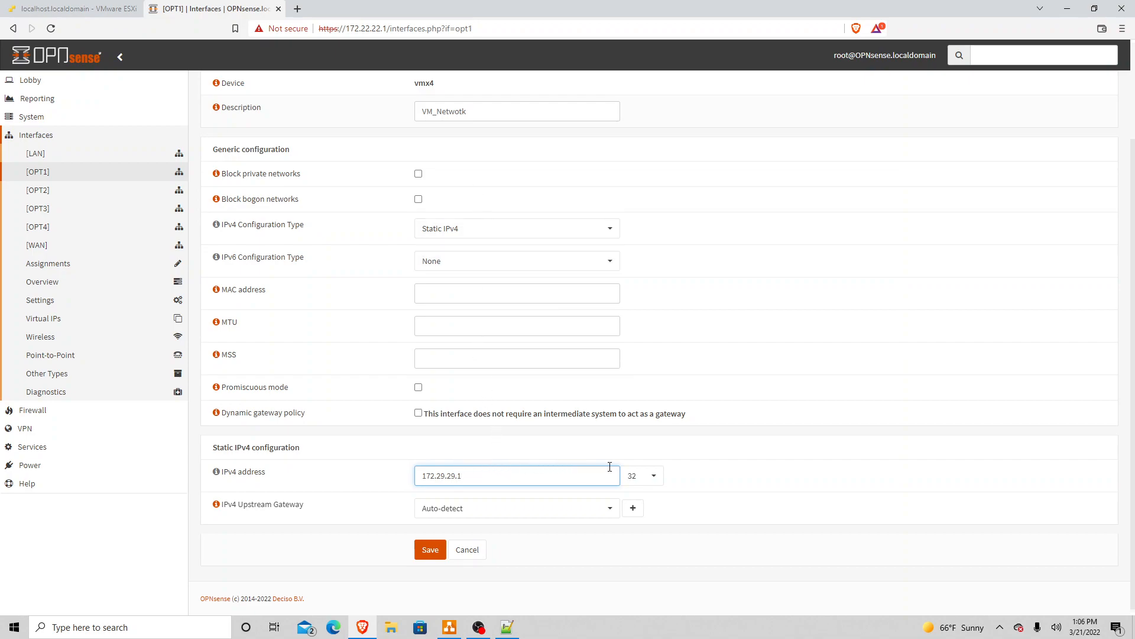
Step: Set the VM_Netwotk IPv4 subnet prefix to /24 and save the interface
left_click(654, 476)
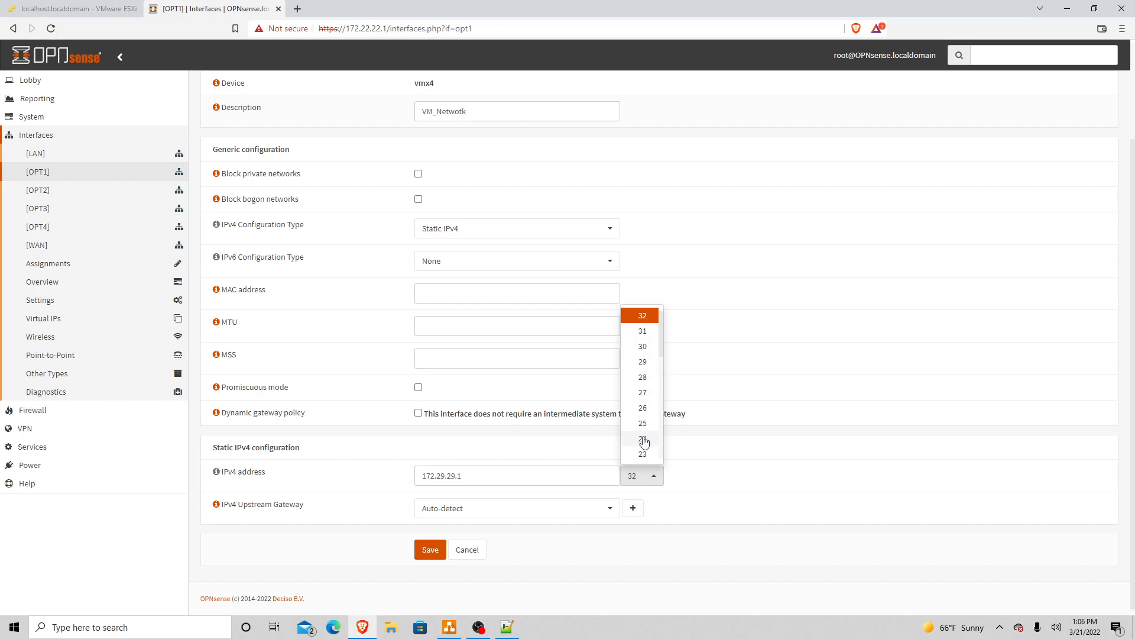
left_click(643, 440)
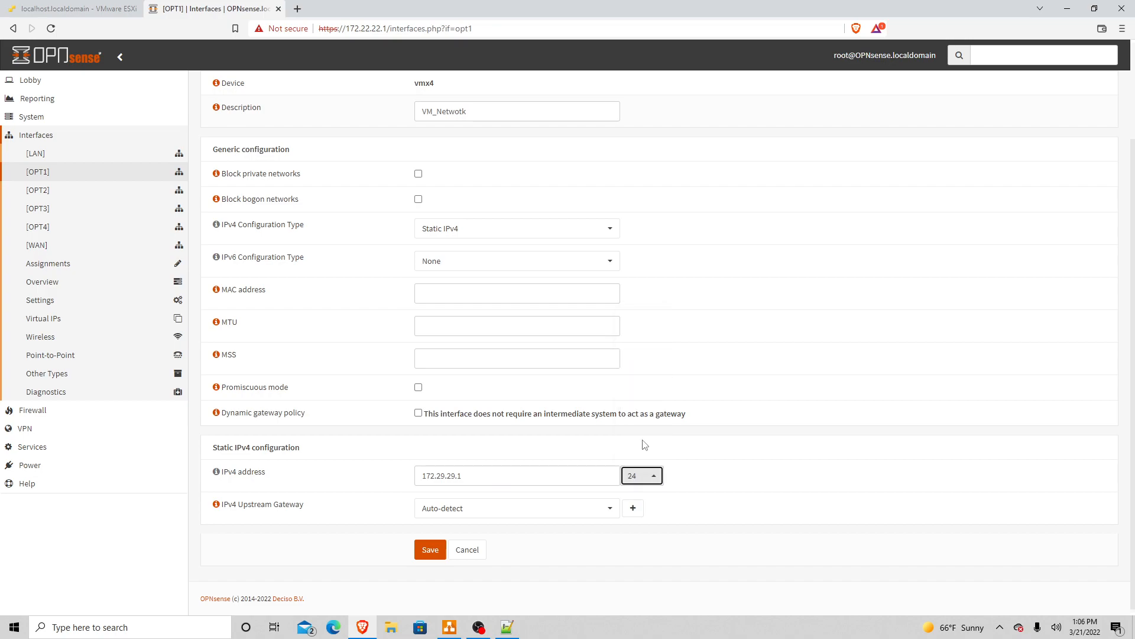
left_click(565, 471)
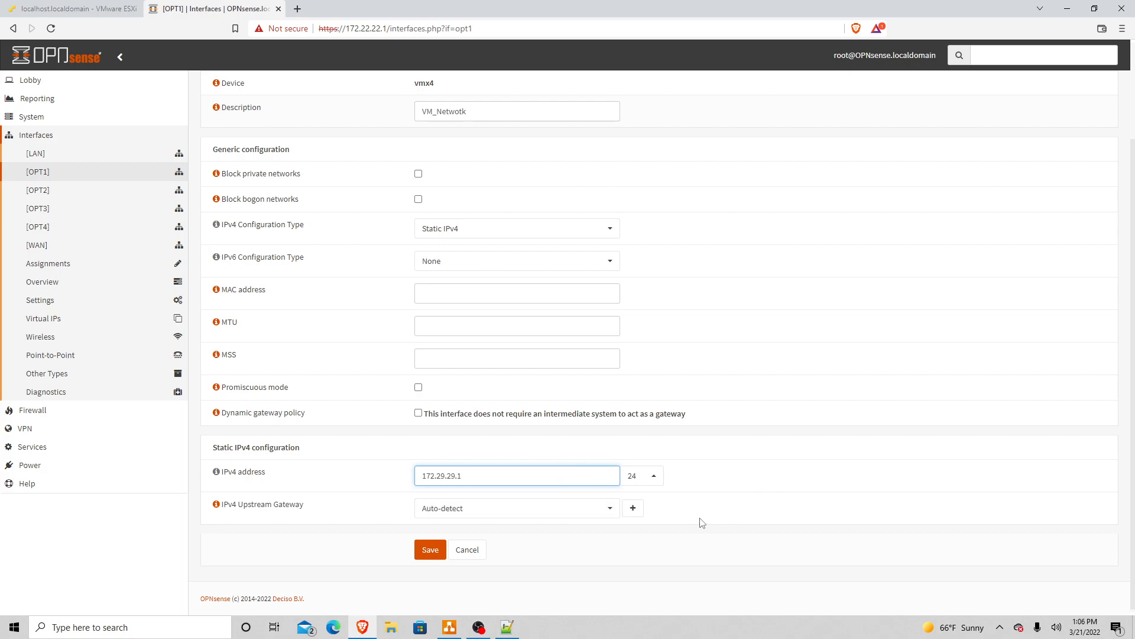
scroll(701, 521, "down", 1)
left_click(428, 551)
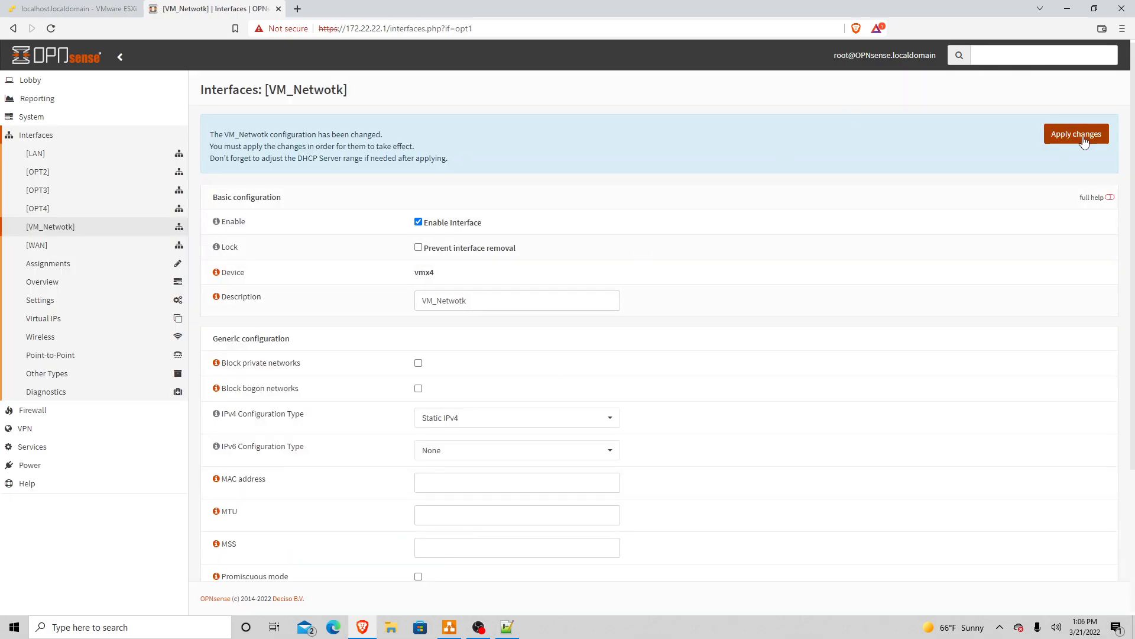
Step: Apply the VM_Netwotk changes, decline Windows network discovery, and refresh the Interfaces menu
left_click(1082, 142)
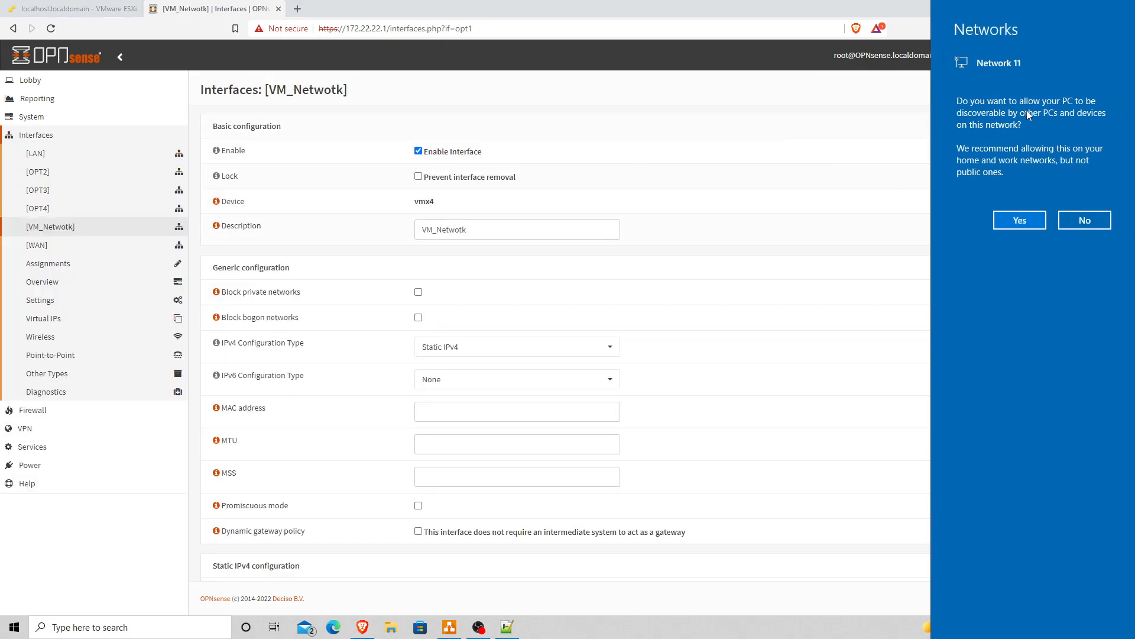
left_click(1092, 220)
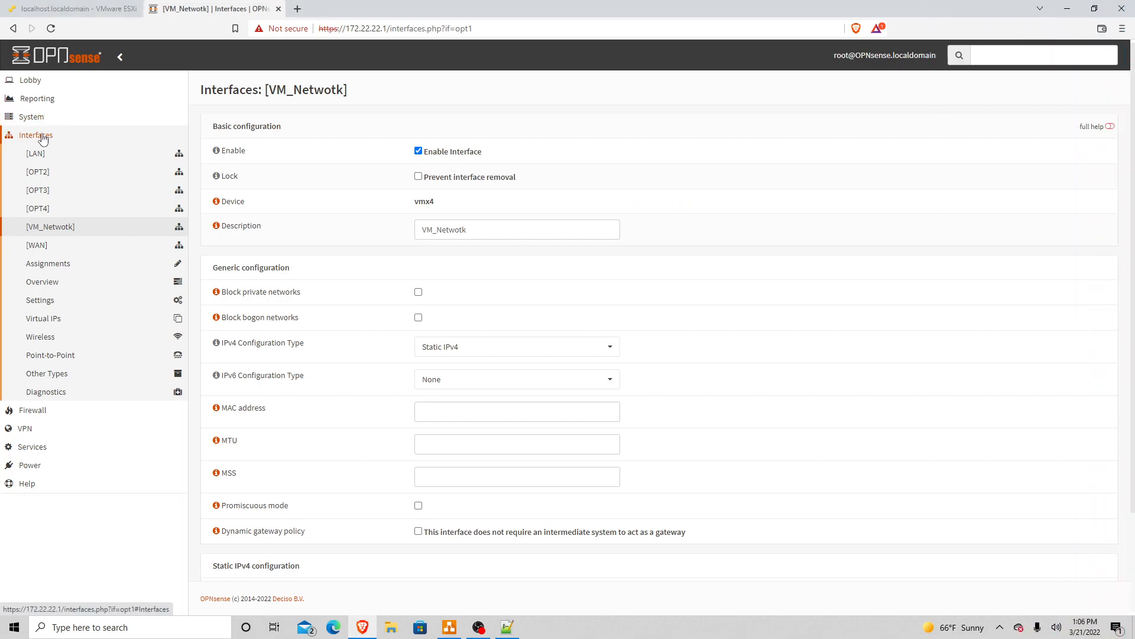
left_click(42, 139)
left_click(43, 139)
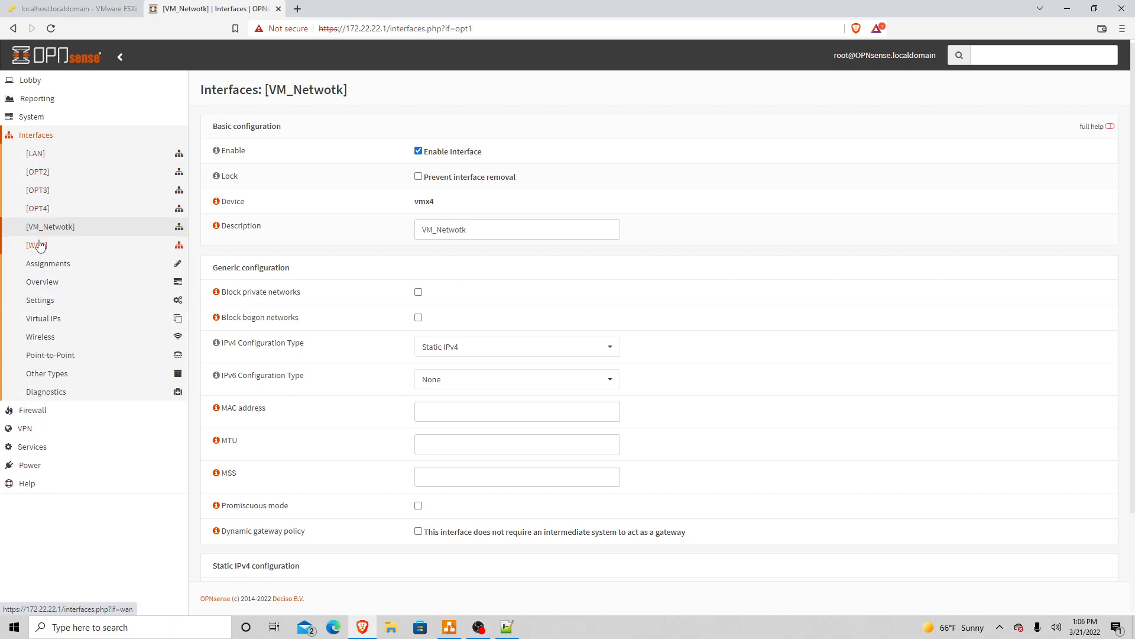
Step: Rename OPT2 on vmx0 to DMZ_web per the port notes, leave it disabled, save and apply
left_click(39, 177)
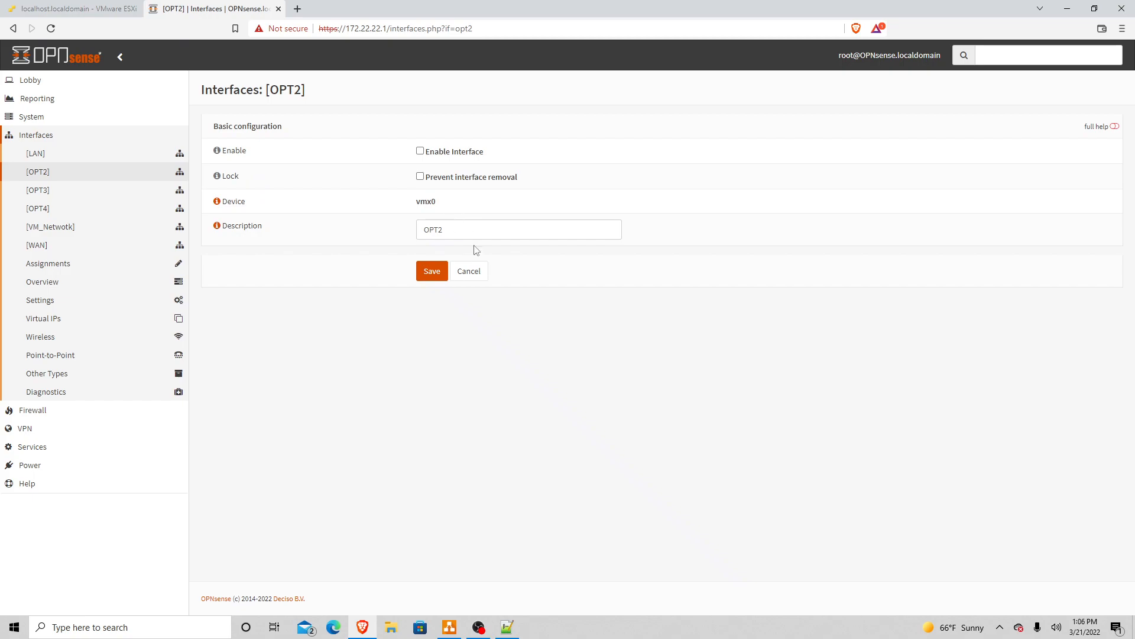
key("alt+Tab")
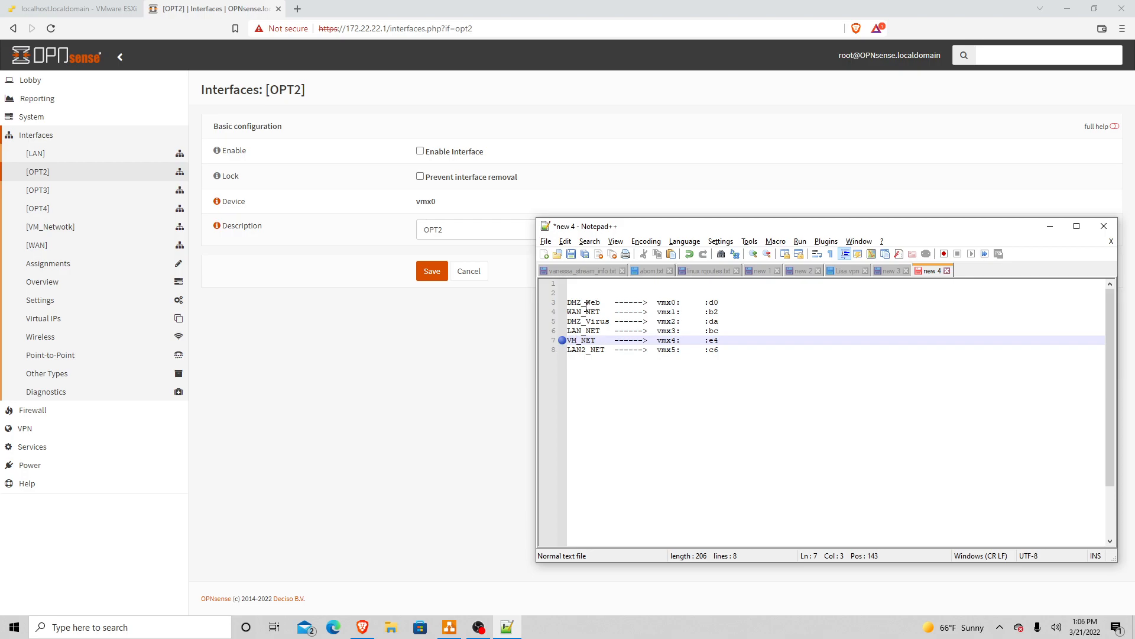
left_click_drag(490, 231, 301, 224)
type("DMZ")
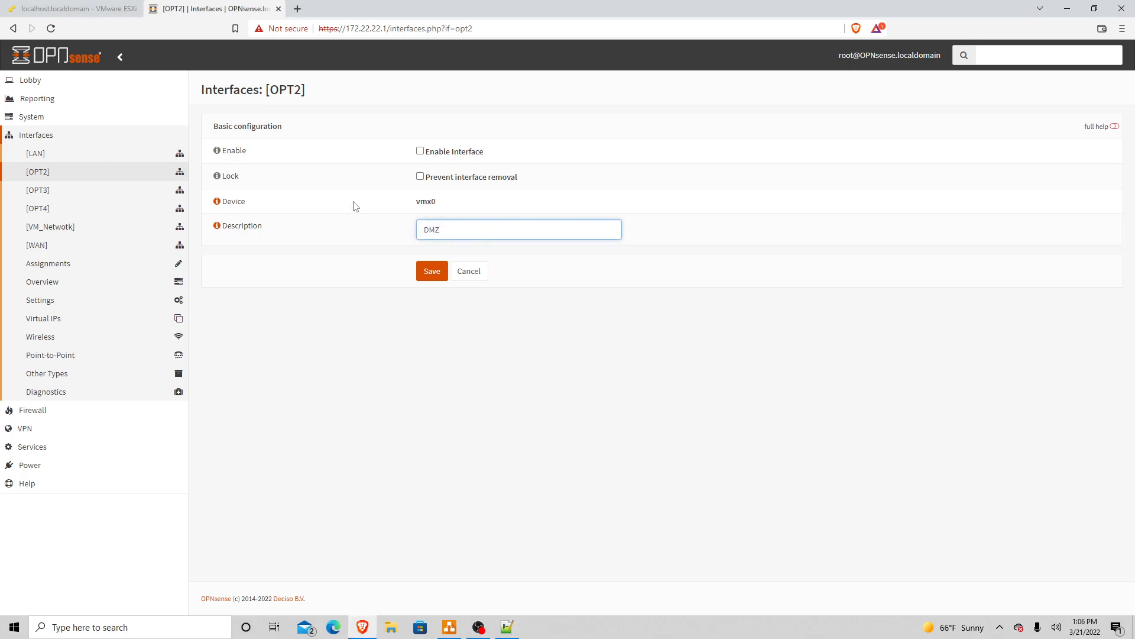
type("_web")
left_click(421, 152)
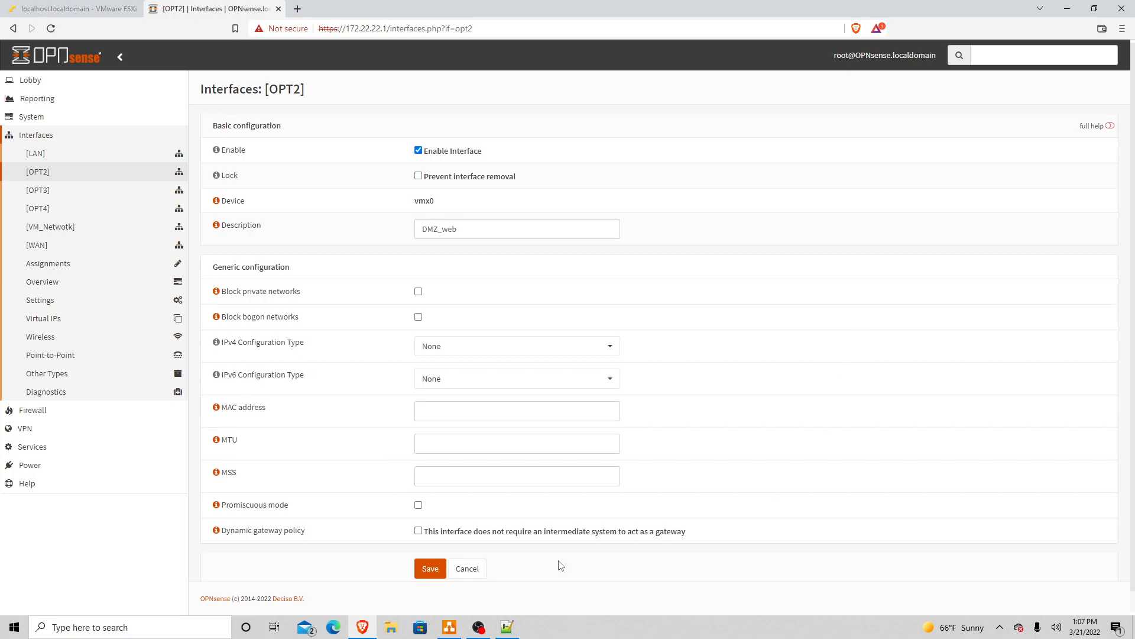
scroll(562, 566, "down", 1)
scroll(562, 566, "up", 1)
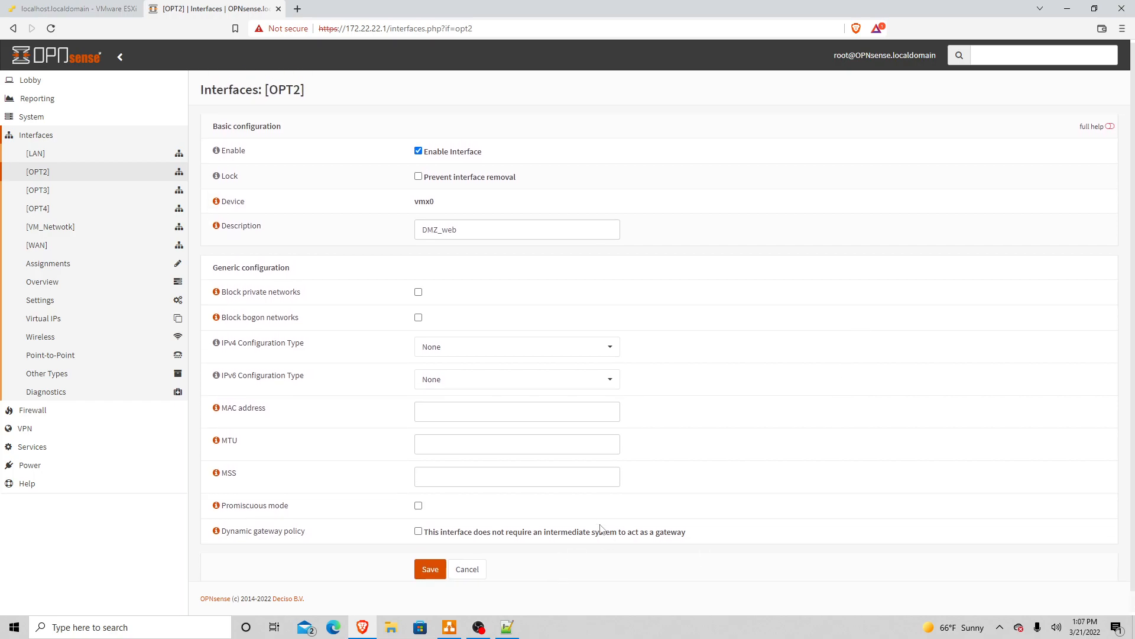
left_click(418, 151)
left_click(433, 272)
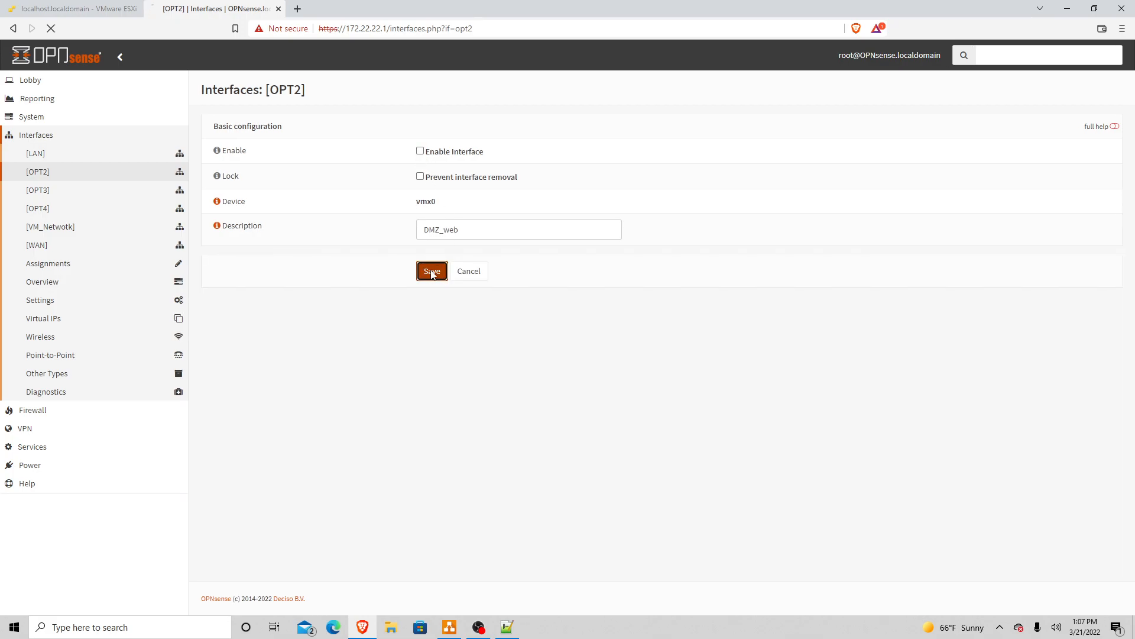
left_click(1081, 136)
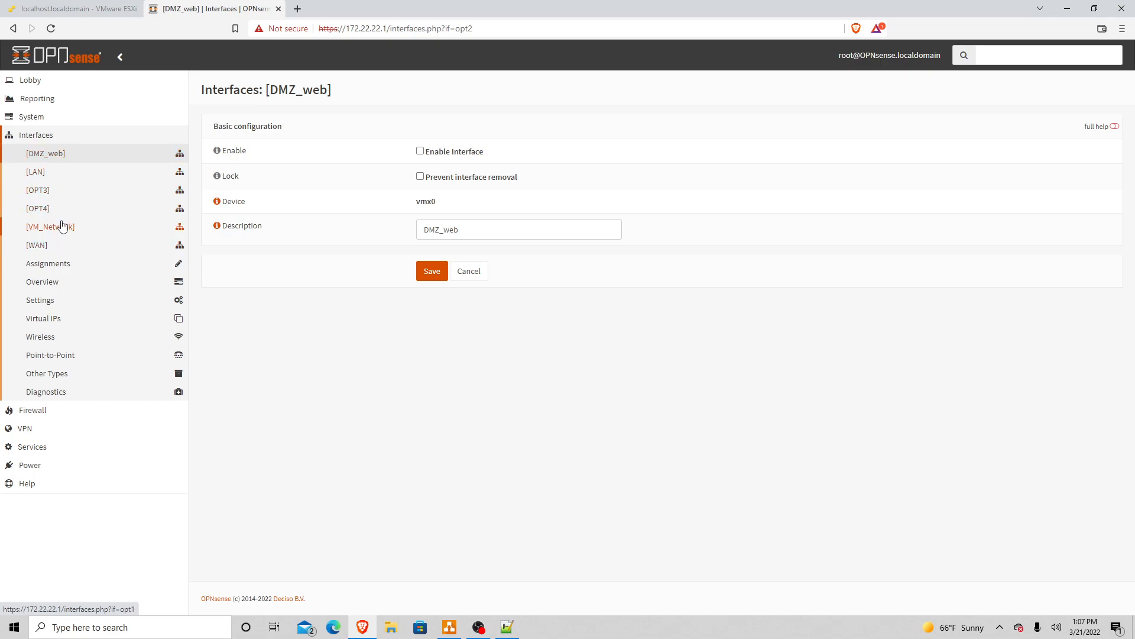
Step: Change the OPT3 (vmx5) description to LAN2, matching the LAN2_NET entry in the notes
left_click(37, 190)
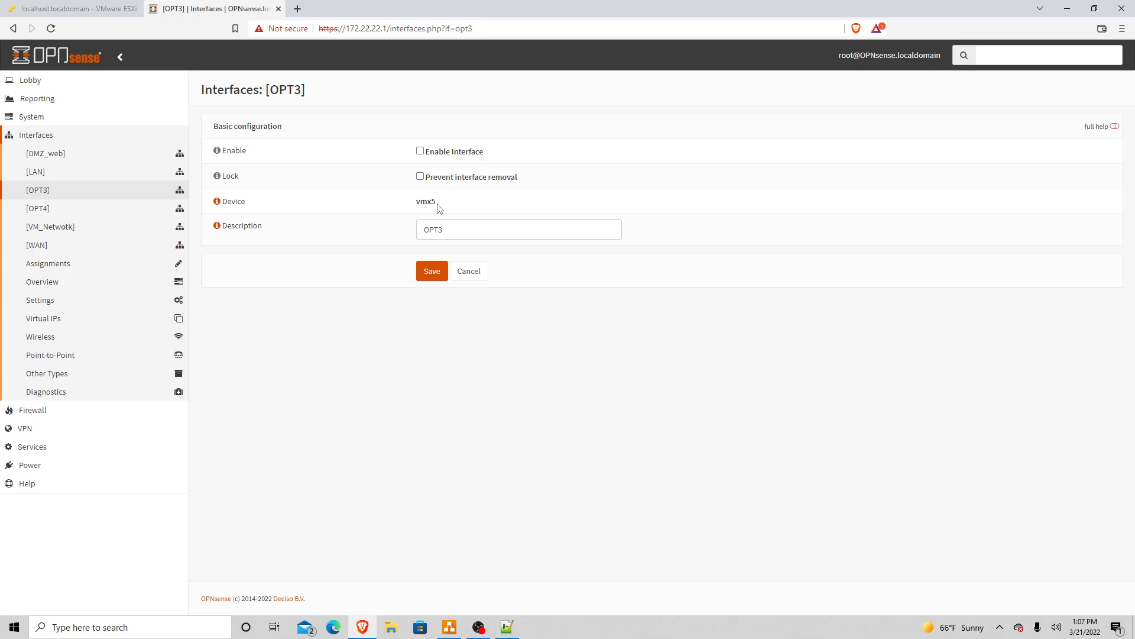
key("alt+Tab")
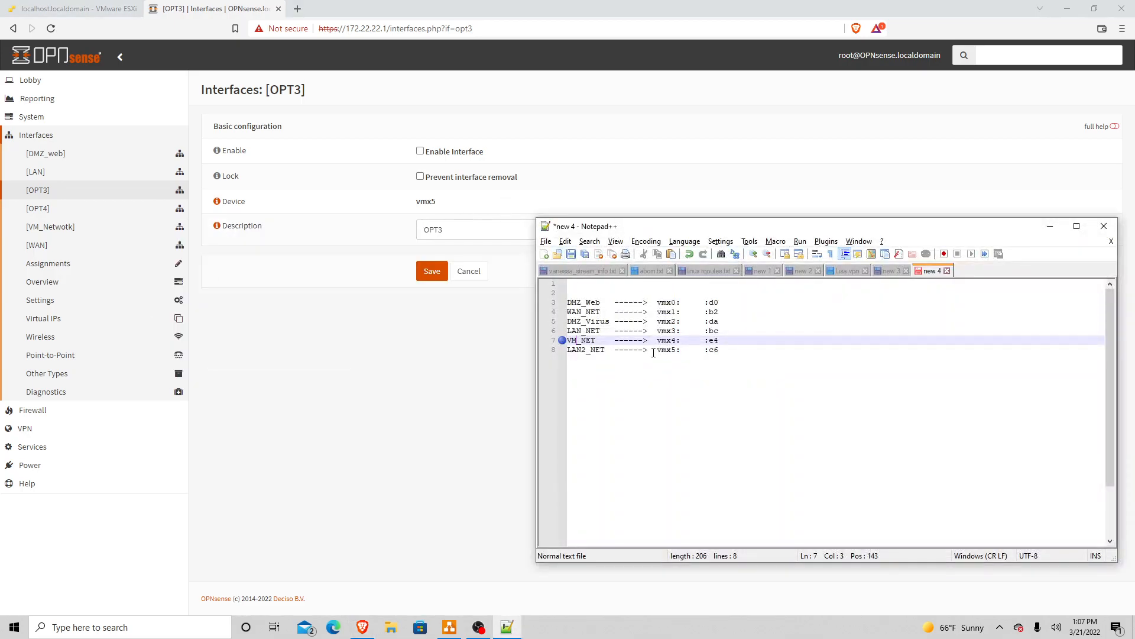
left_click(586, 351)
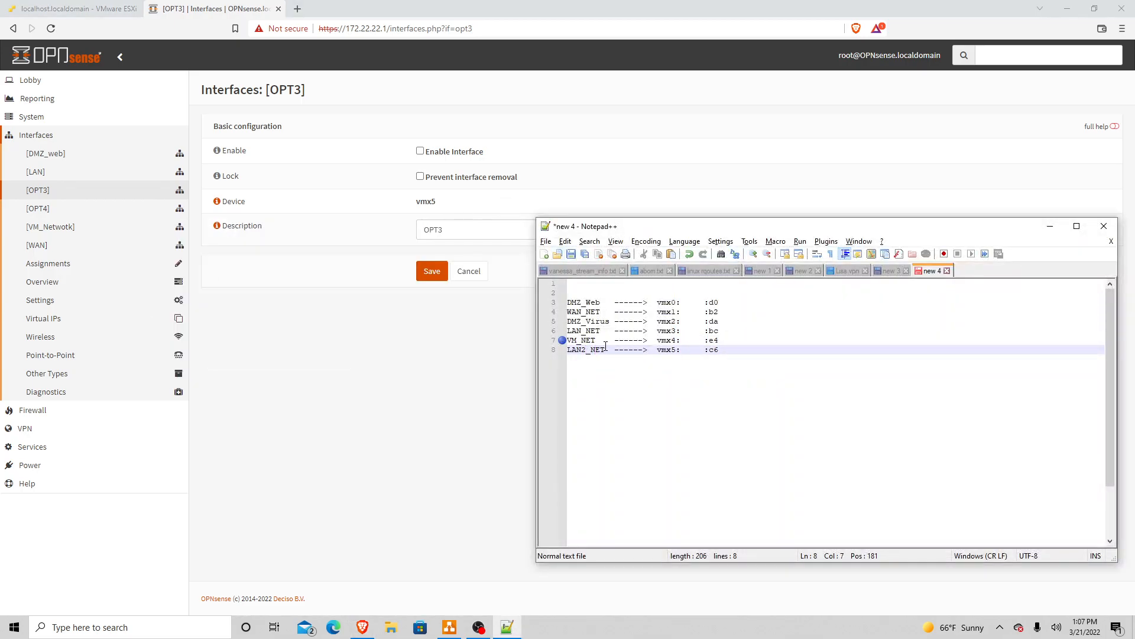
left_click(468, 232)
left_click_drag(467, 231, 364, 236)
type("LAN2")
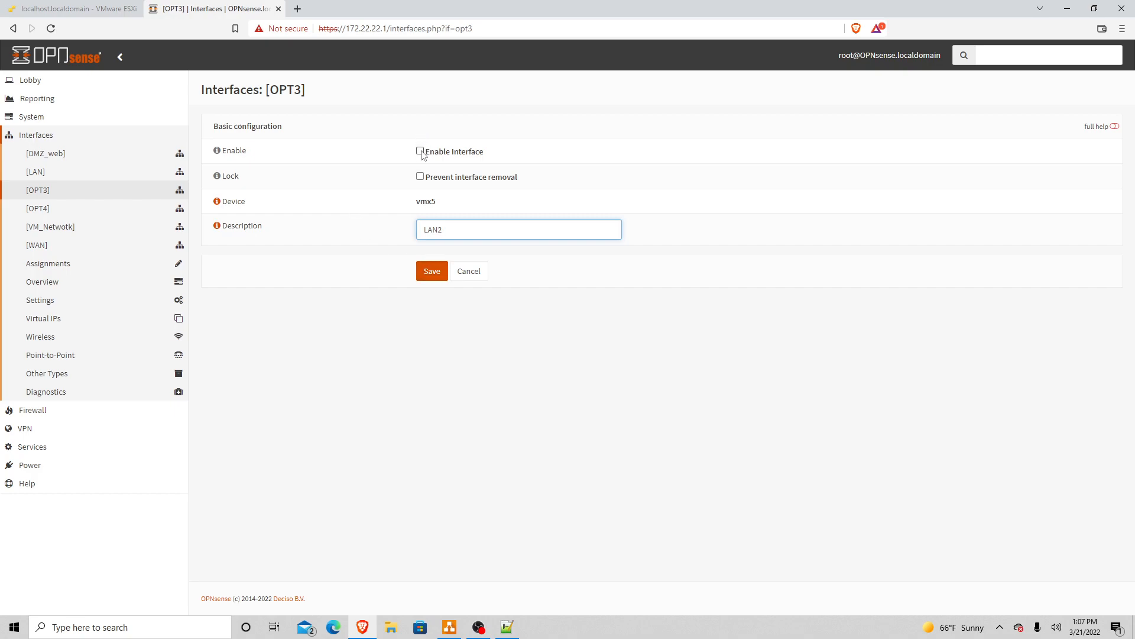
Step: Save and apply the LAN2 interface, then bring up the OPT4 (vmx2) settings
left_click(428, 272)
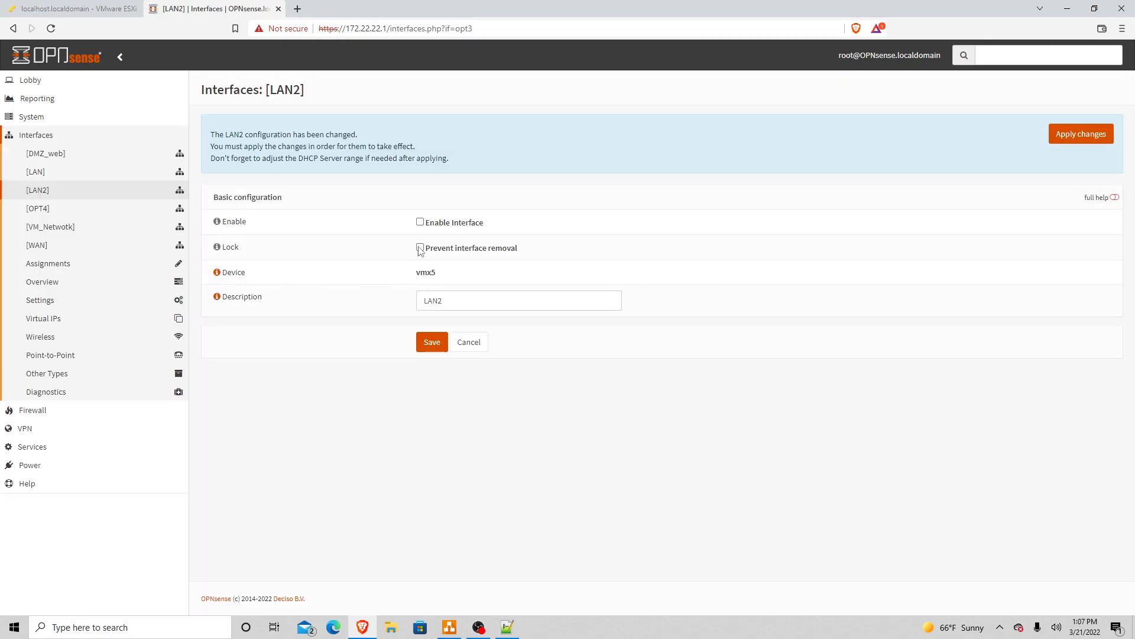
left_click(1065, 144)
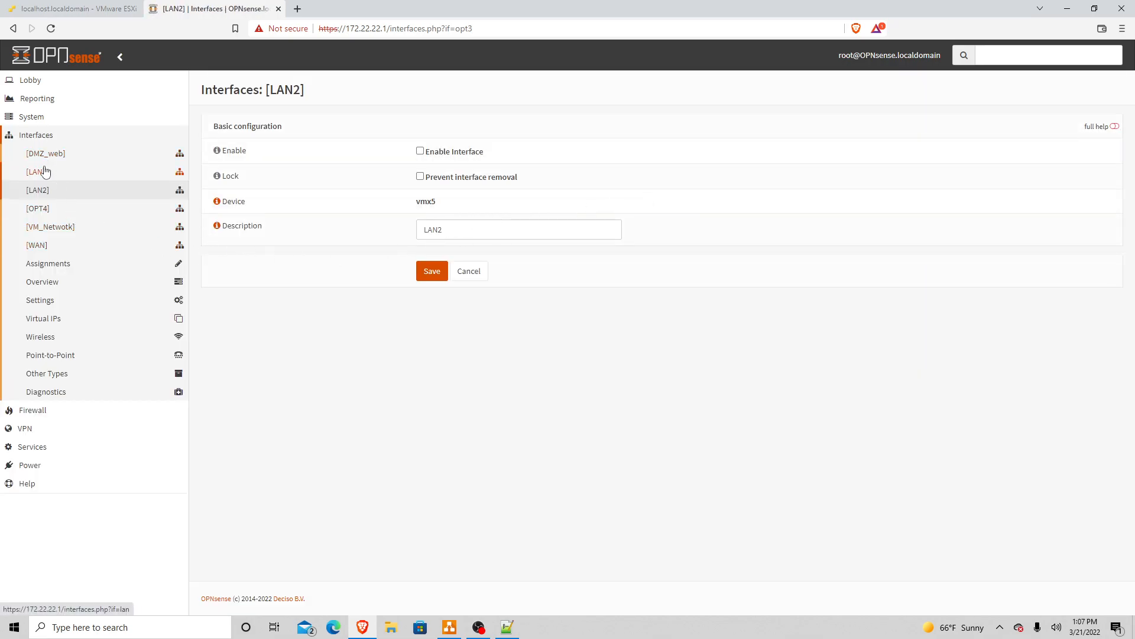
left_click(46, 211)
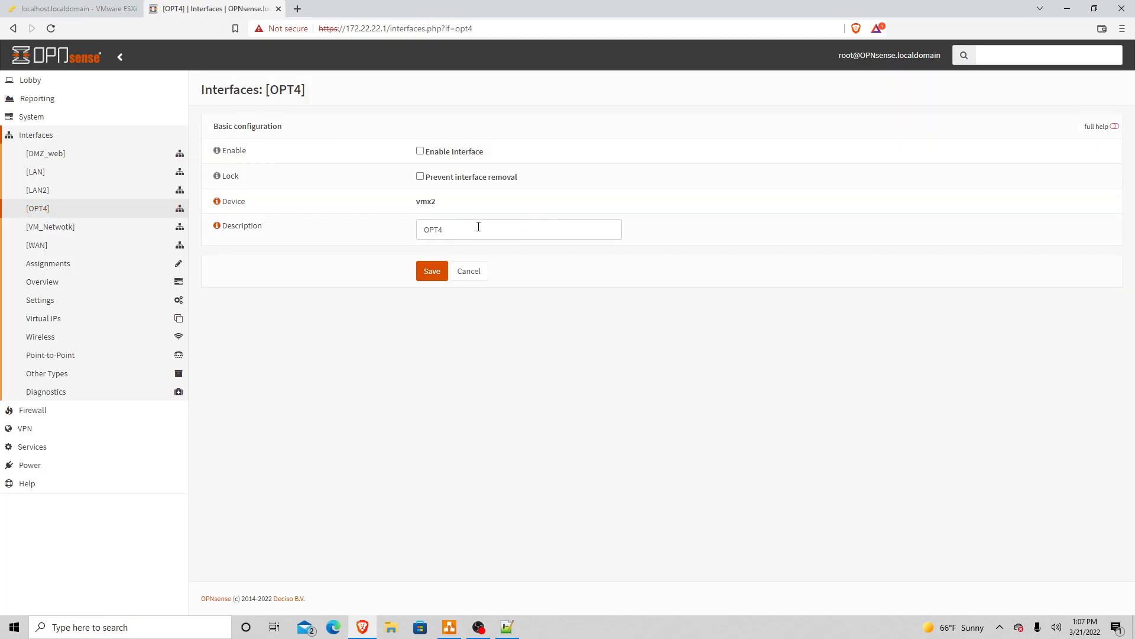
Step: Rename OPT4 on vmx2 to VMZ_virus per the port notes, then save and apply
key("alt+Tab")
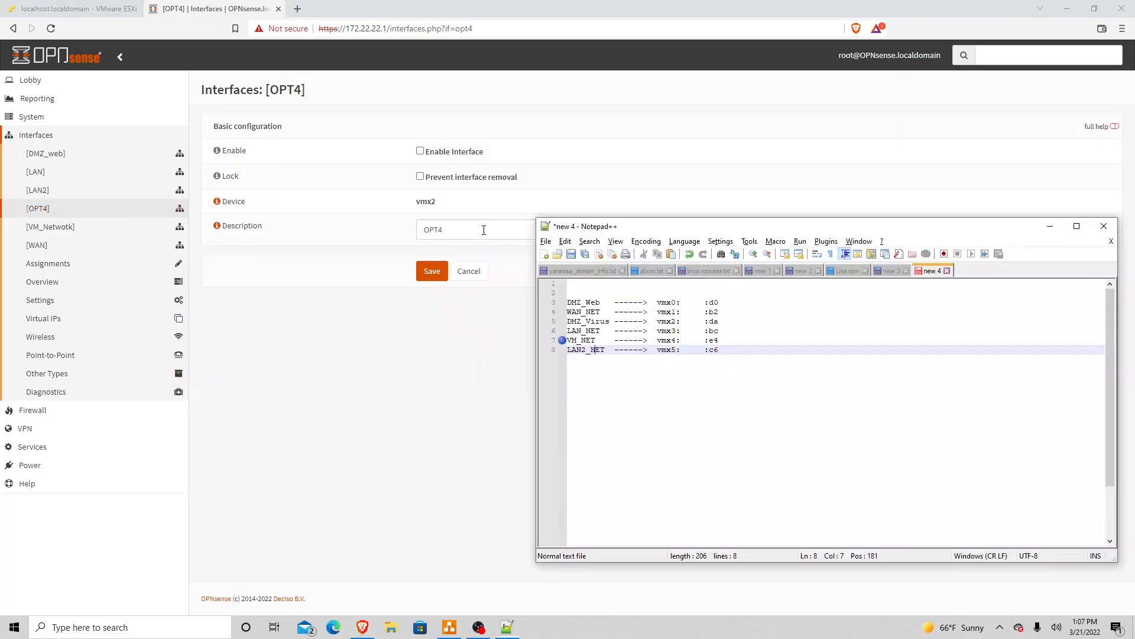
left_click(666, 323)
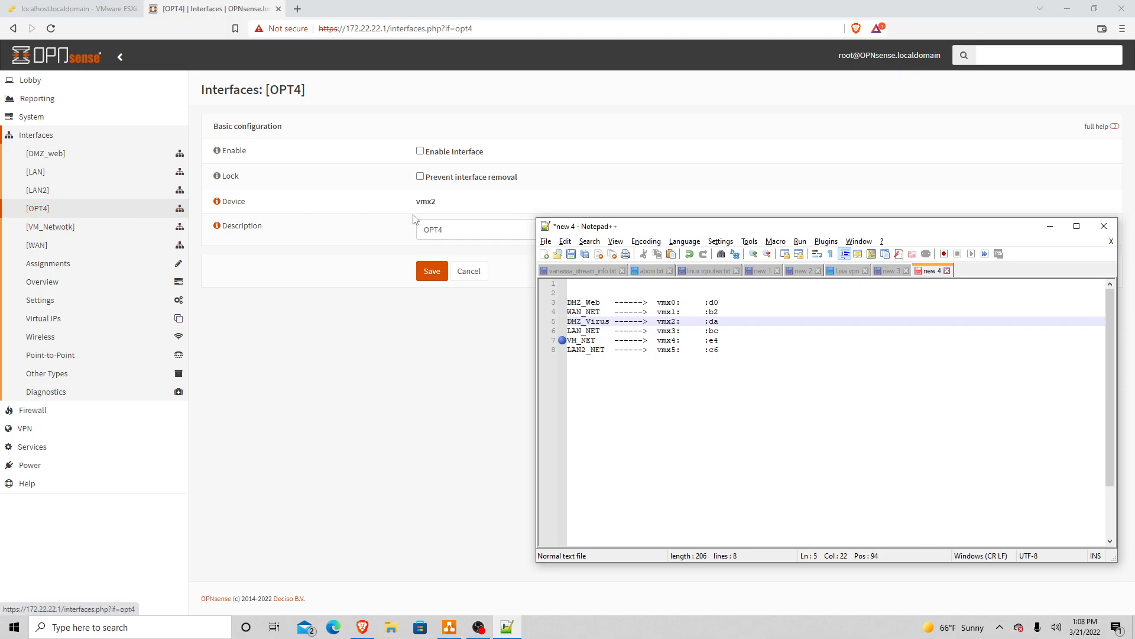
left_click(462, 229)
left_click_drag(462, 229, 384, 235)
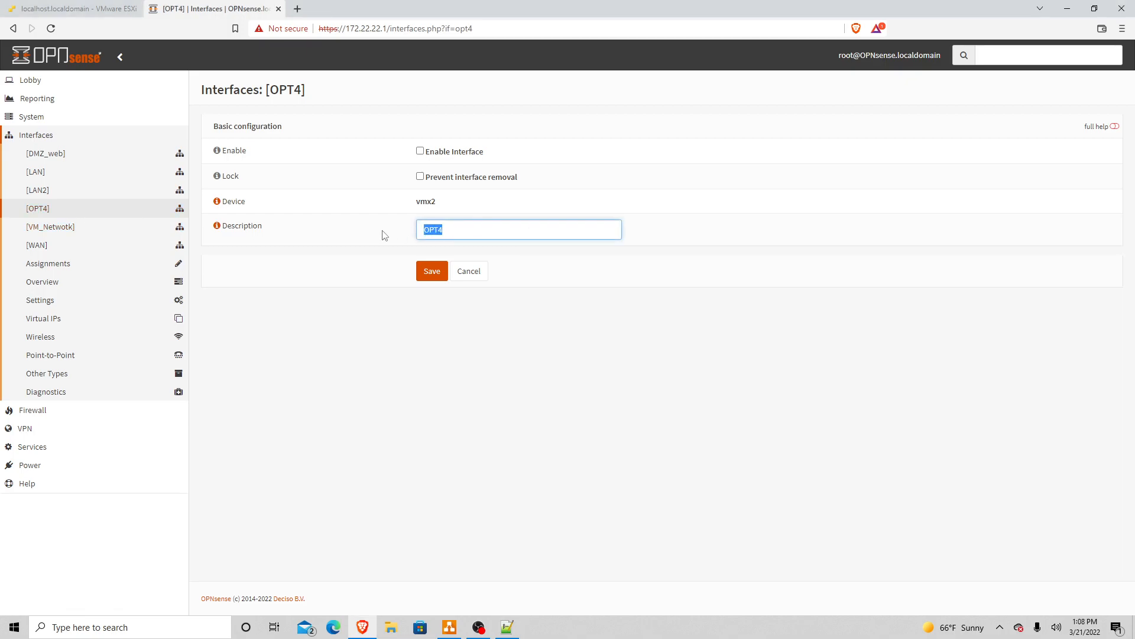
type("VMZ_virus")
left_click(432, 271)
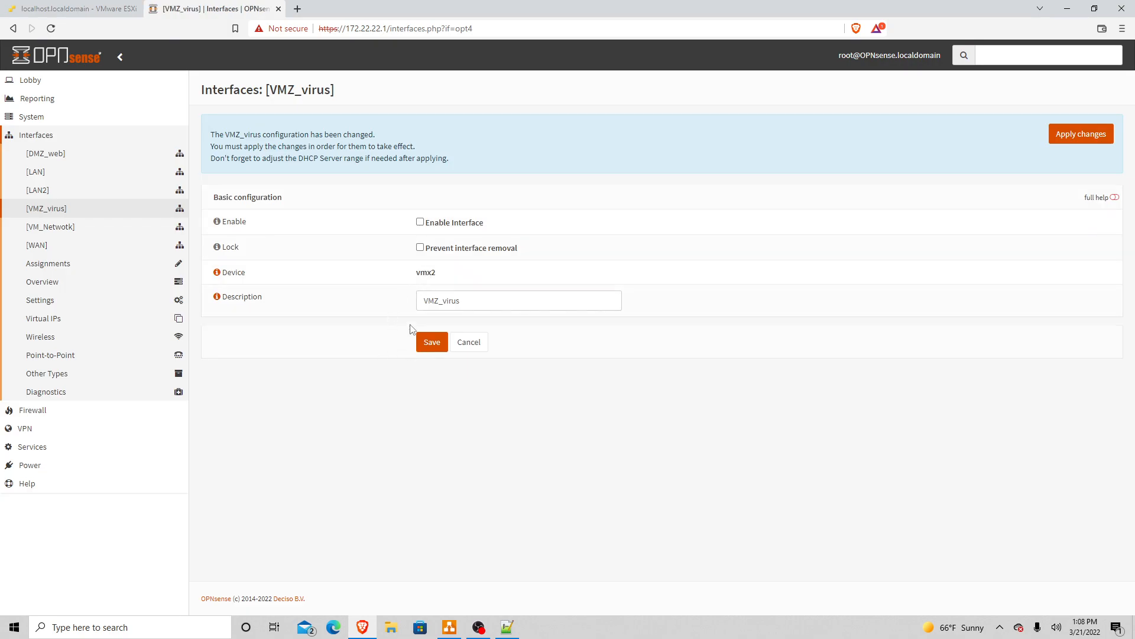
left_click(1063, 136)
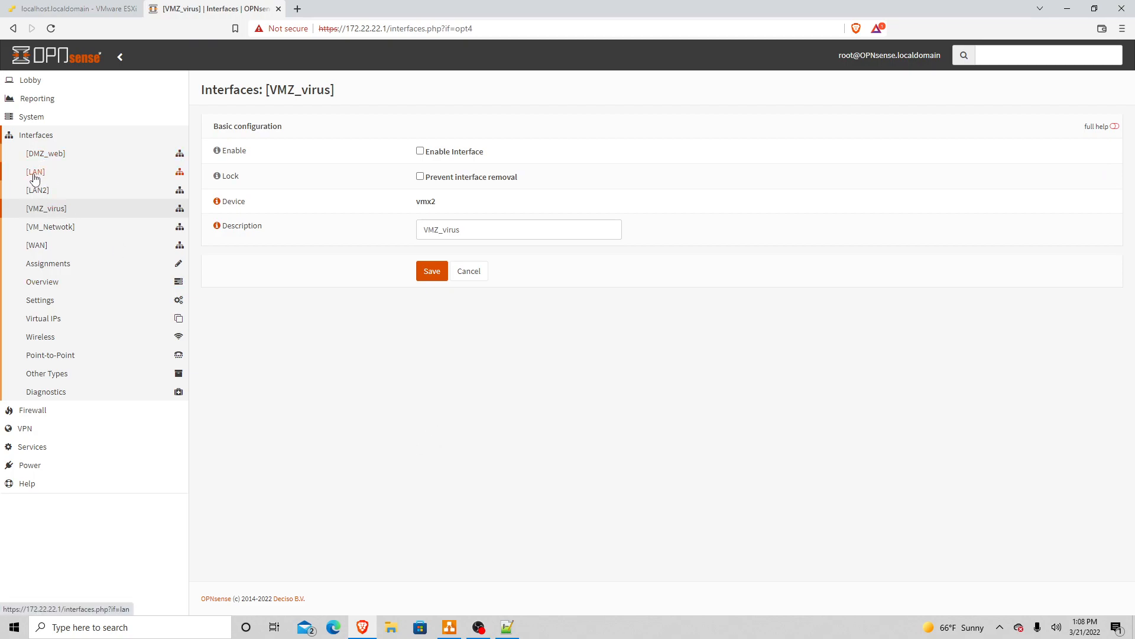
Step: Review Interfaces > Assignments showing DMZ_web, LAN, LAN2, VMZ_virus, VM_Netwotk and WAN on their vmx ports
left_click(40, 267)
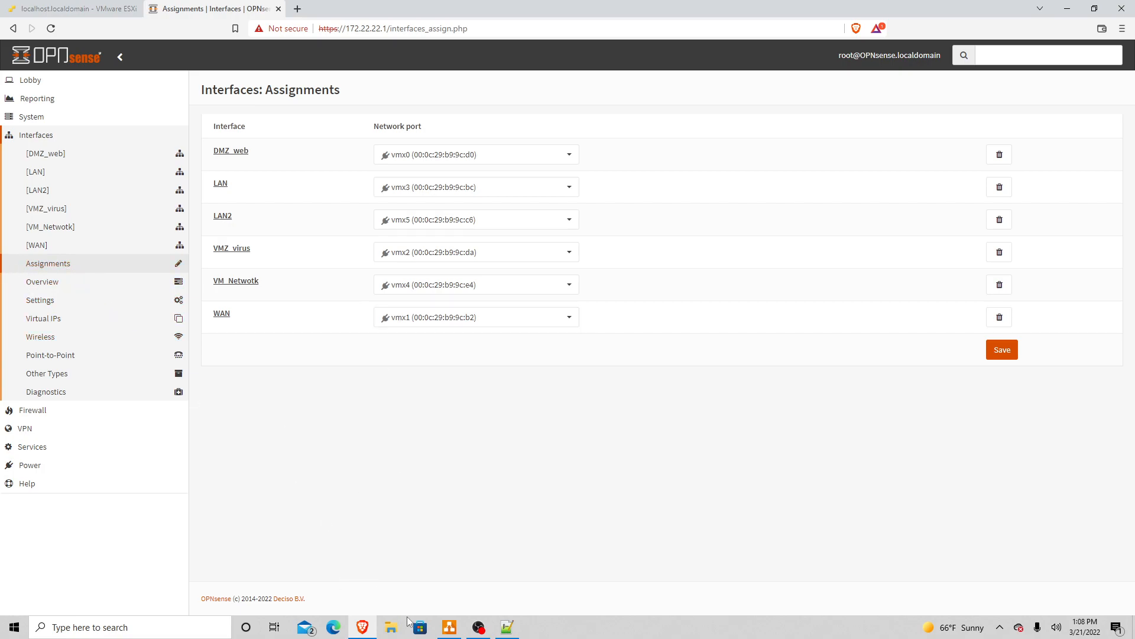
key("alt+Tab")
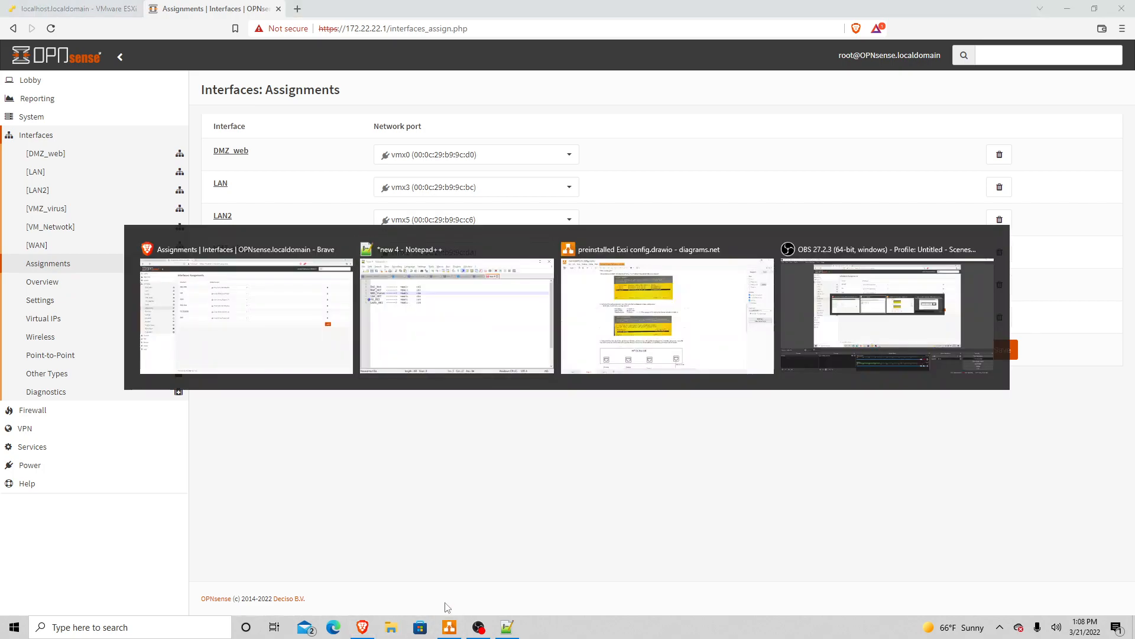
left_click_drag(696, 231, 751, 118)
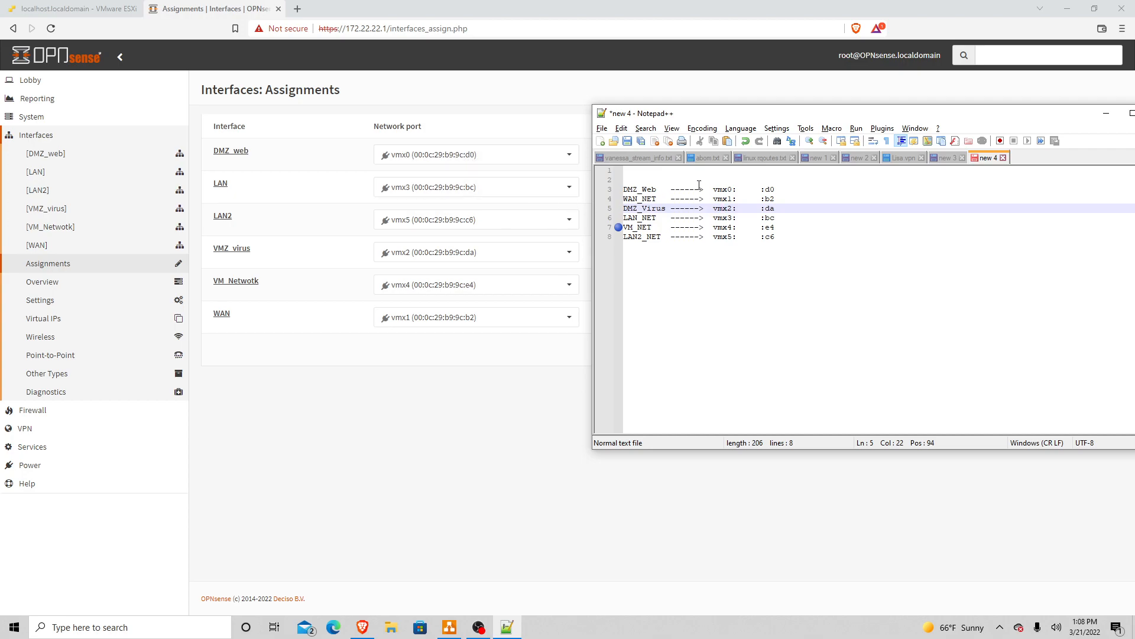
left_click(781, 190)
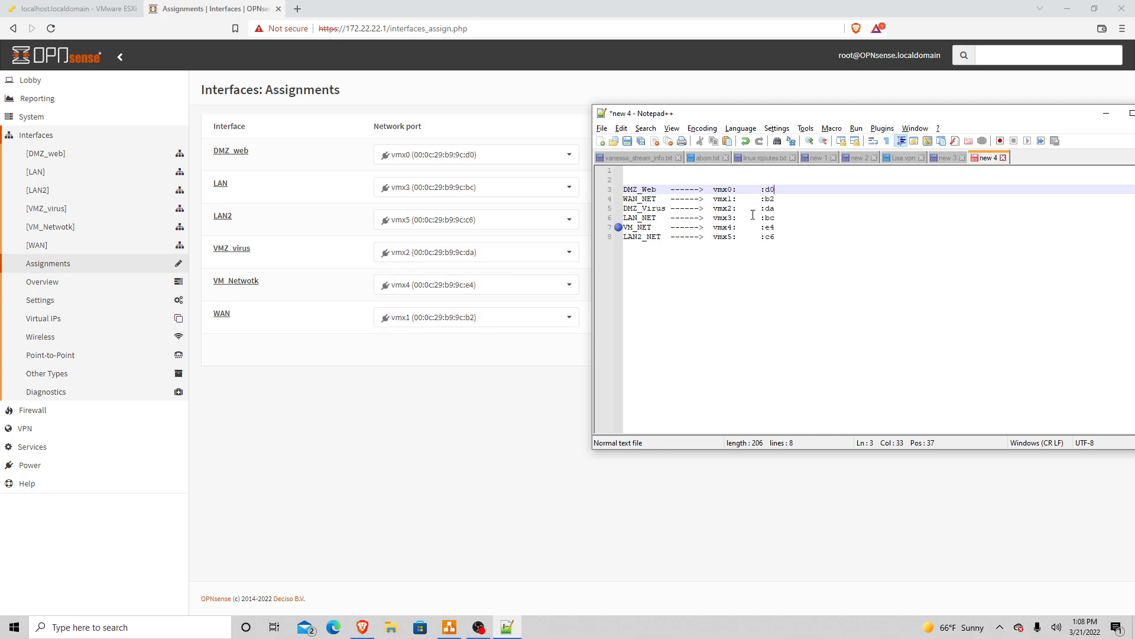
left_click(778, 201)
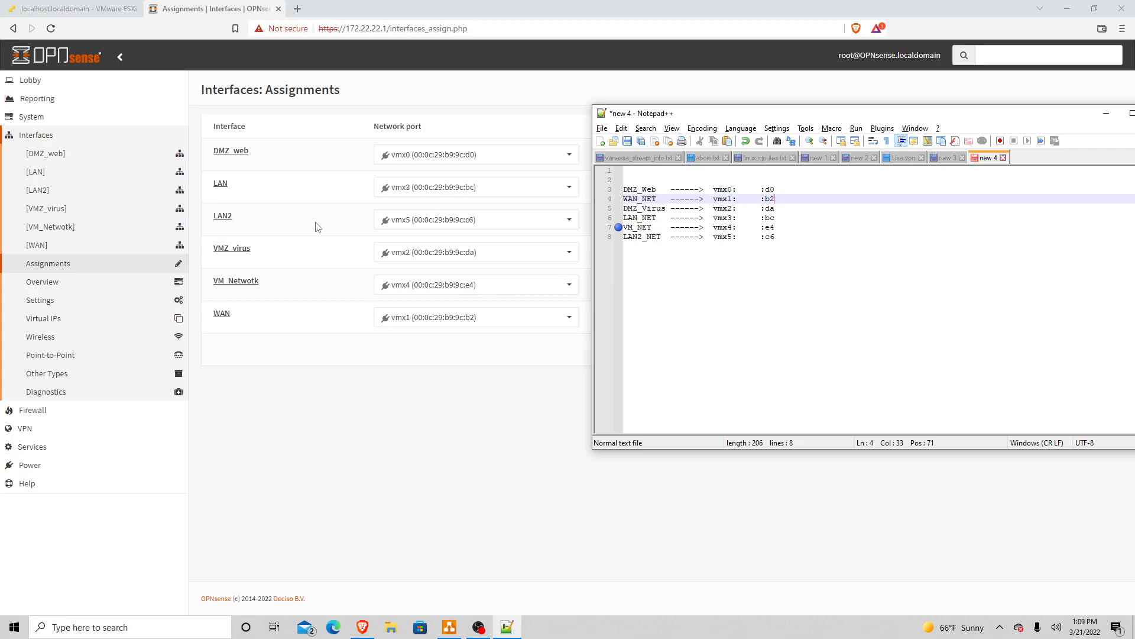
left_click(637, 209)
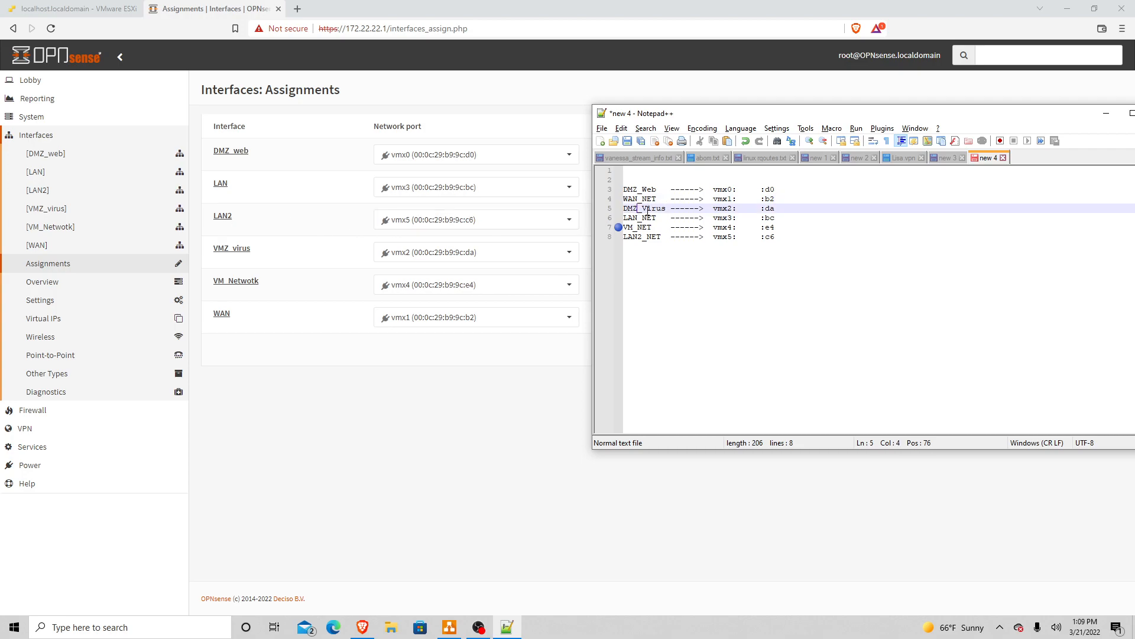
left_click(720, 209)
left_click(642, 219)
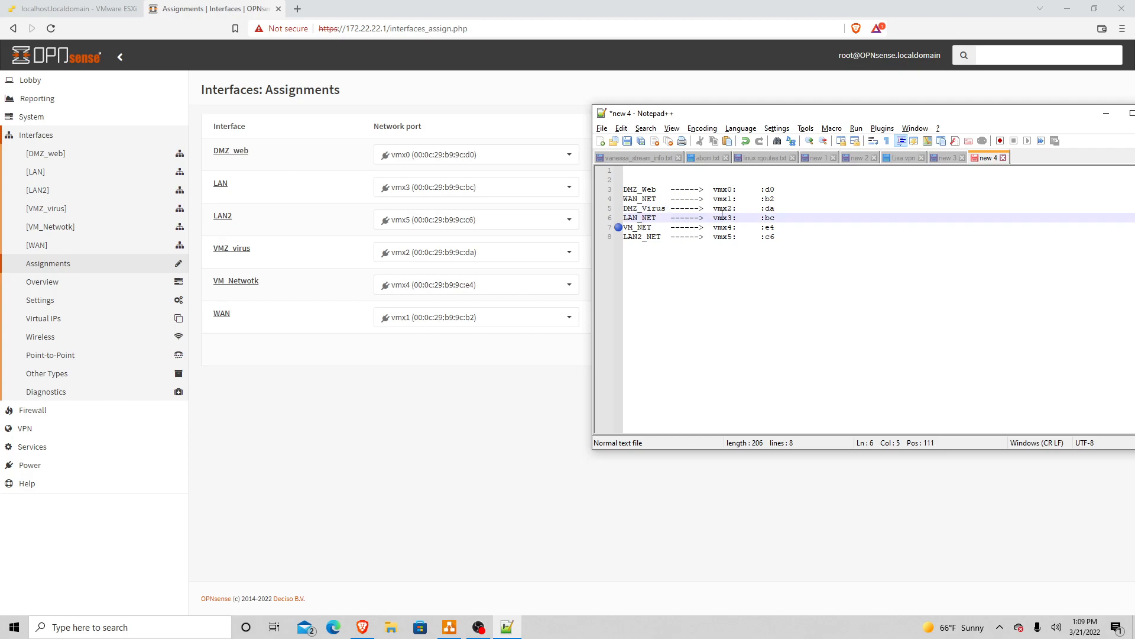
left_click(650, 219)
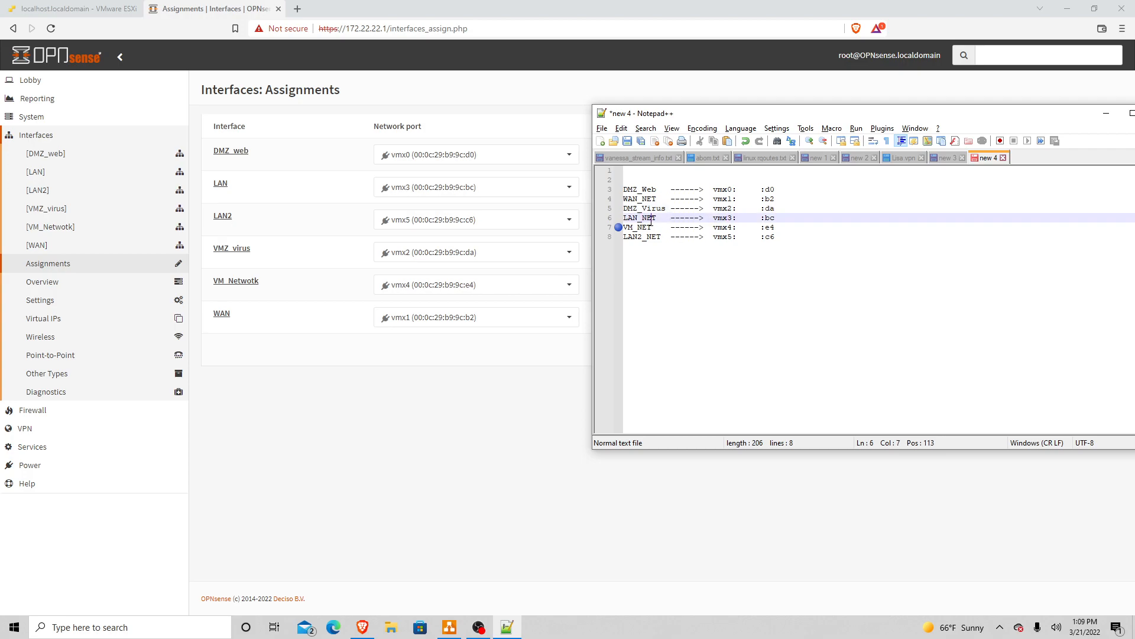
left_click(730, 209)
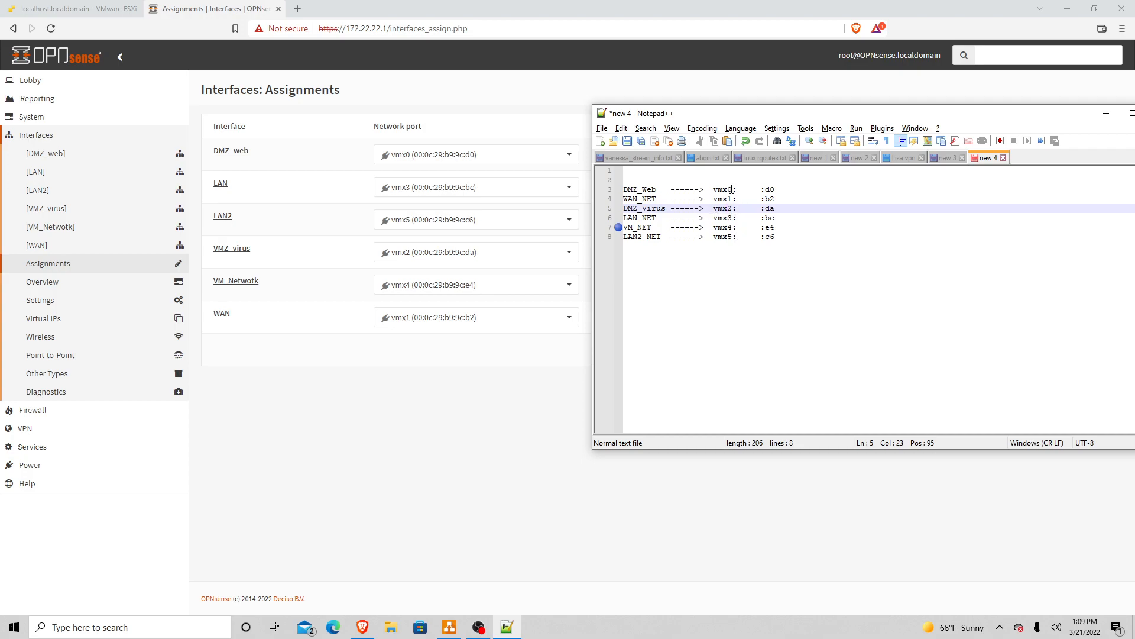
left_click(775, 190)
left_click(777, 199)
left_click(778, 226)
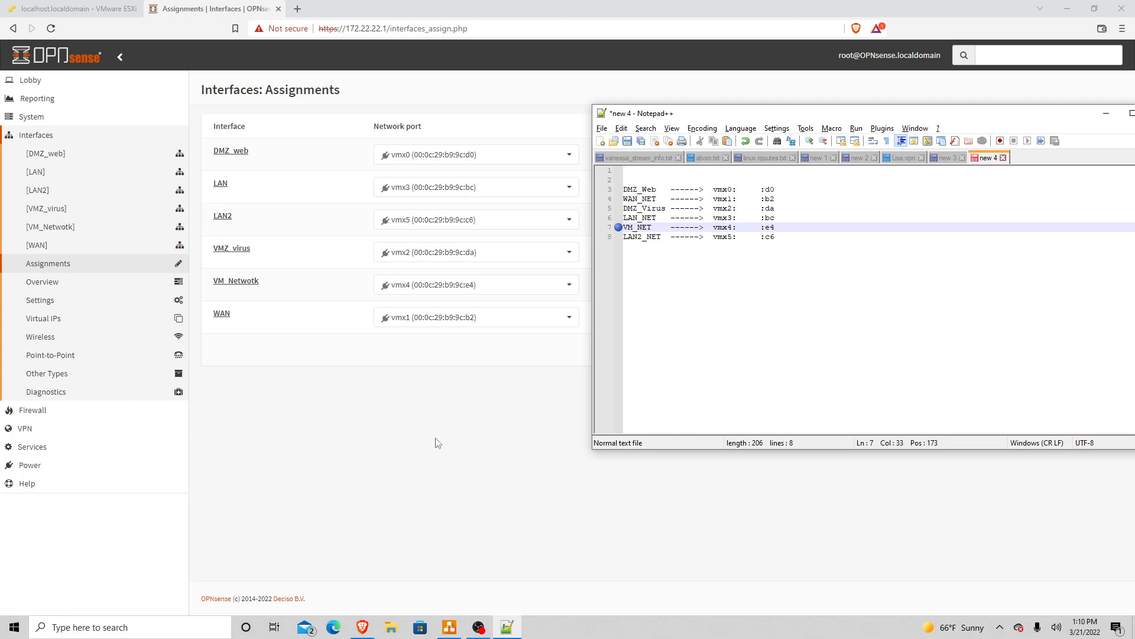
left_click(363, 629)
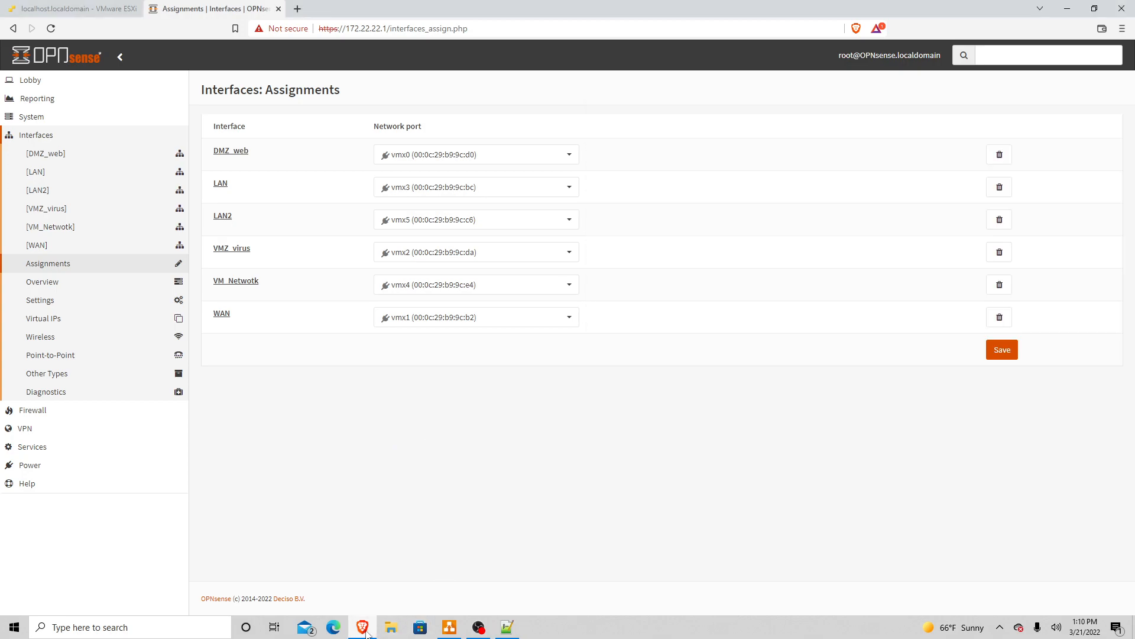
left_click(450, 627)
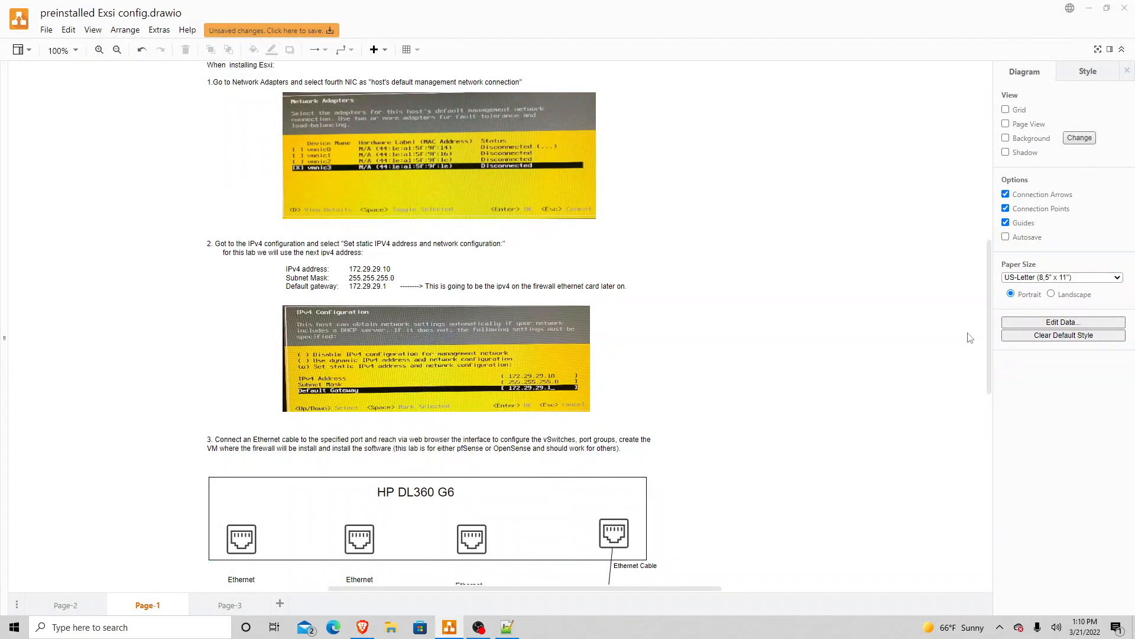
left_click_drag(985, 332, 986, 393)
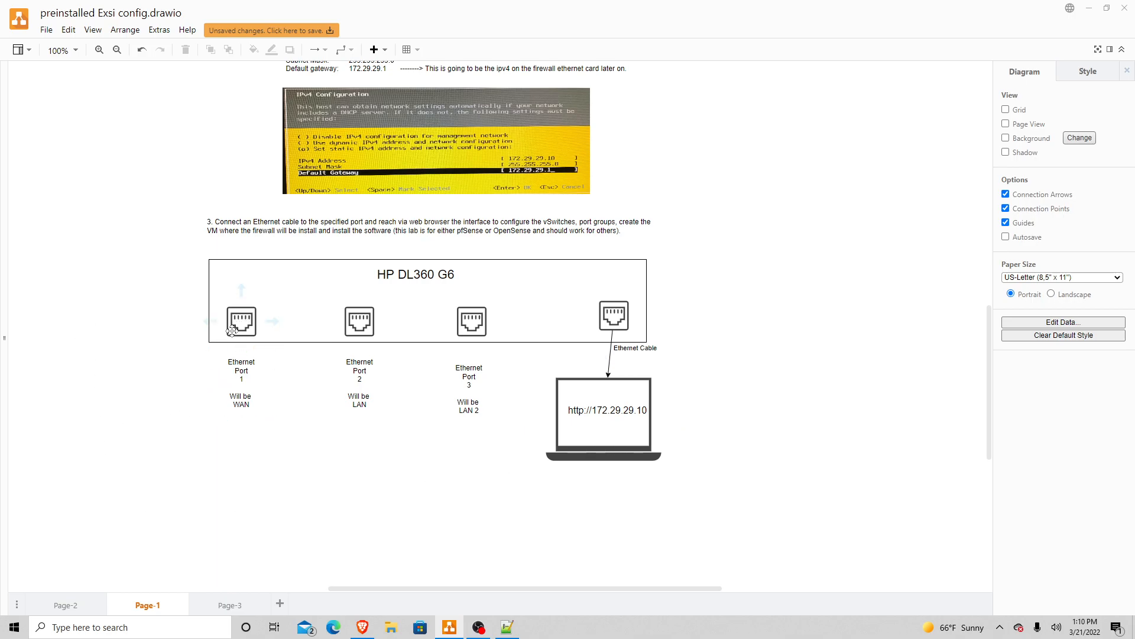
left_click(305, 337)
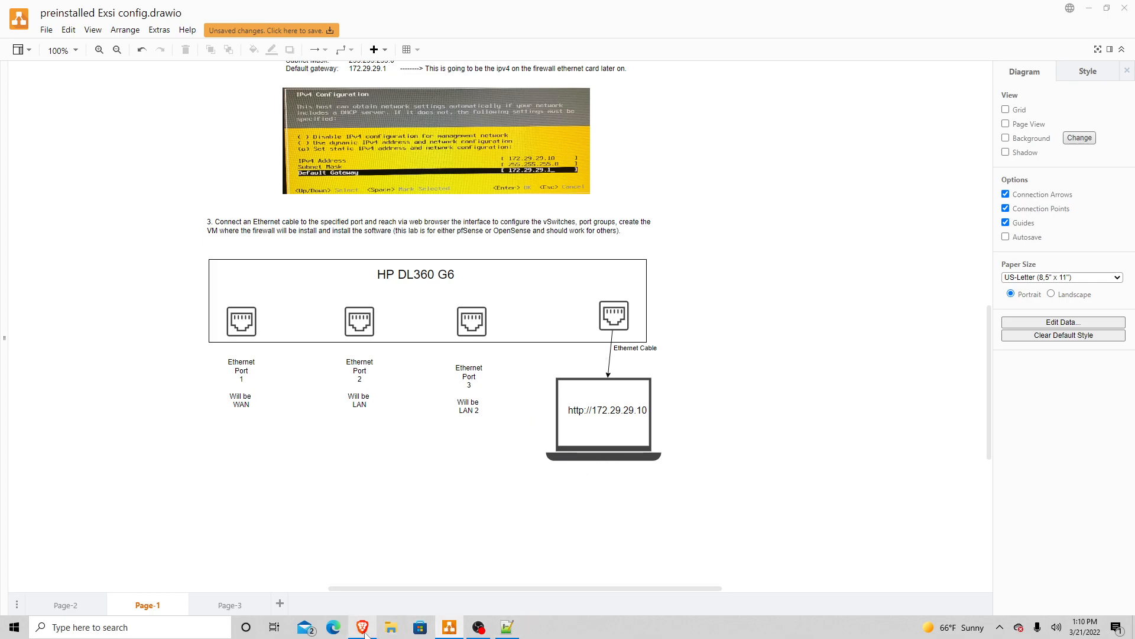
mouse_move(365, 633)
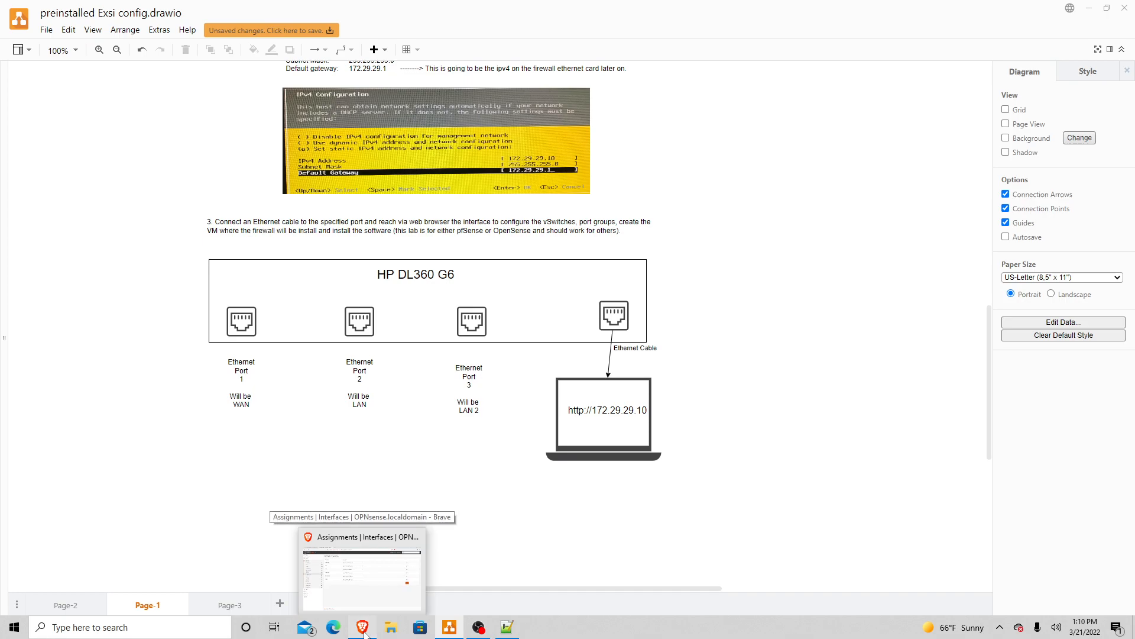
left_click(365, 631)
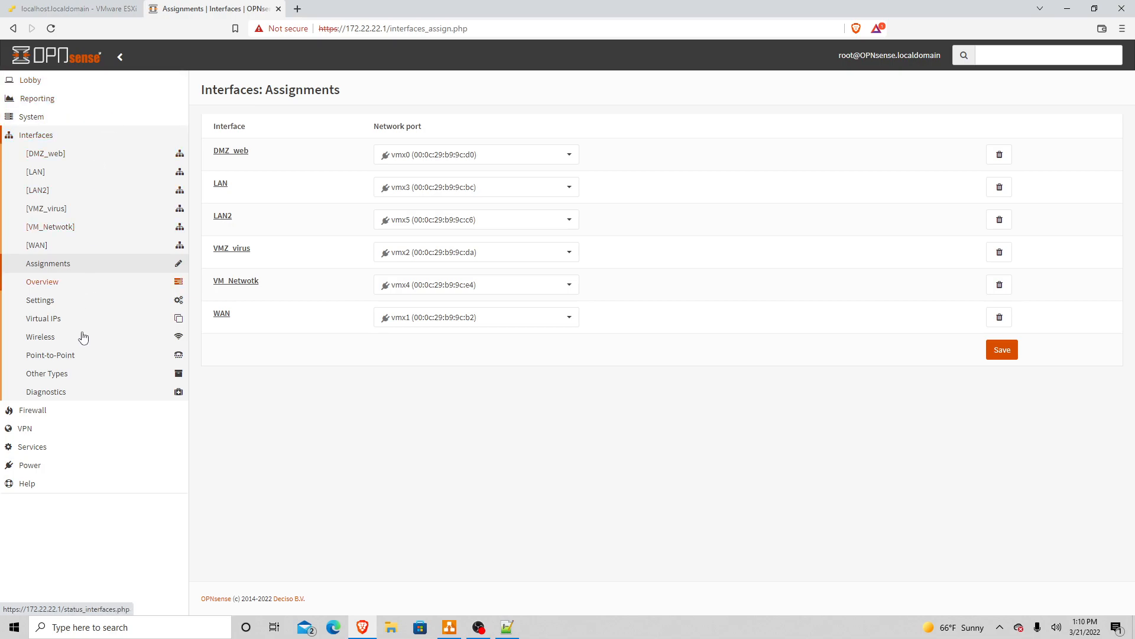
Step: Reboot the firewall via Power > Reboot and watch it shut down in the ESXi console
left_click(32, 466)
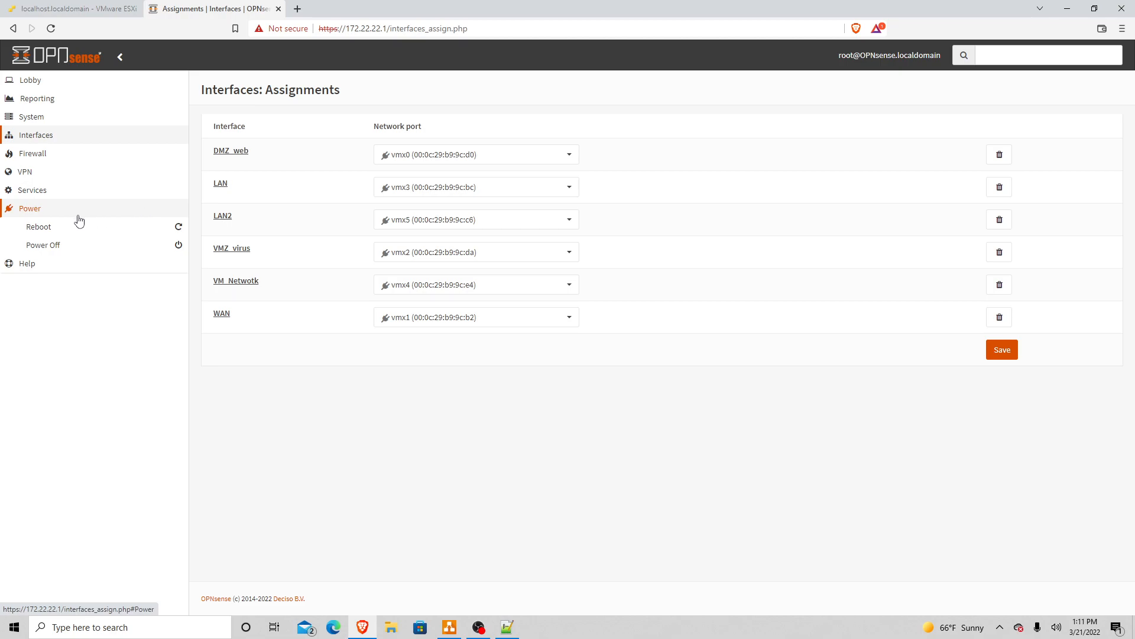
left_click(48, 230)
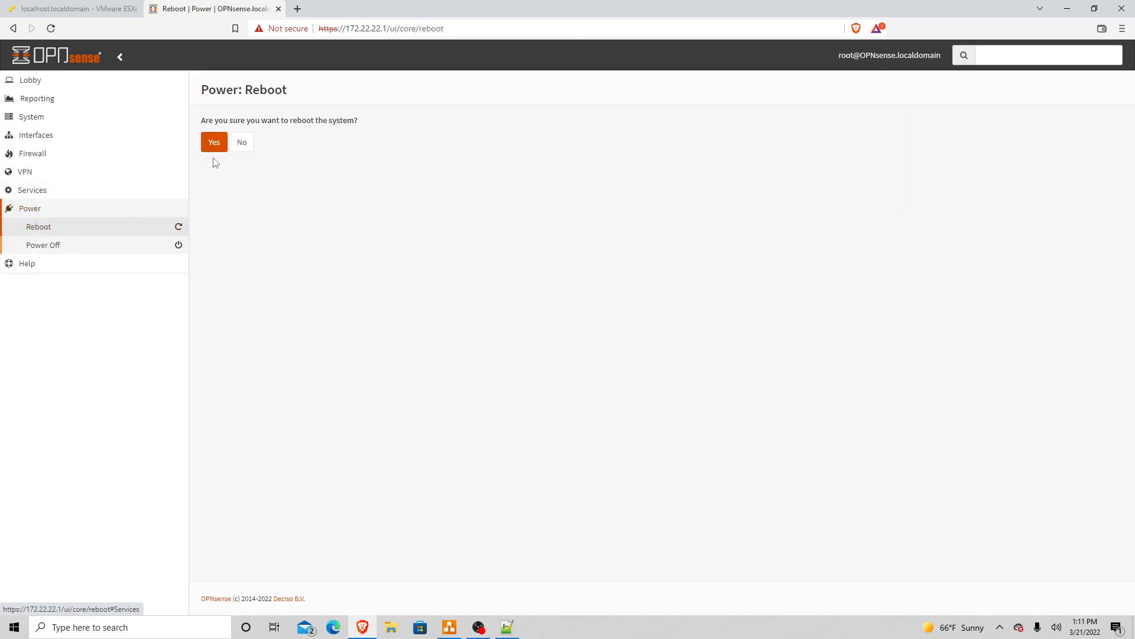
left_click(215, 144)
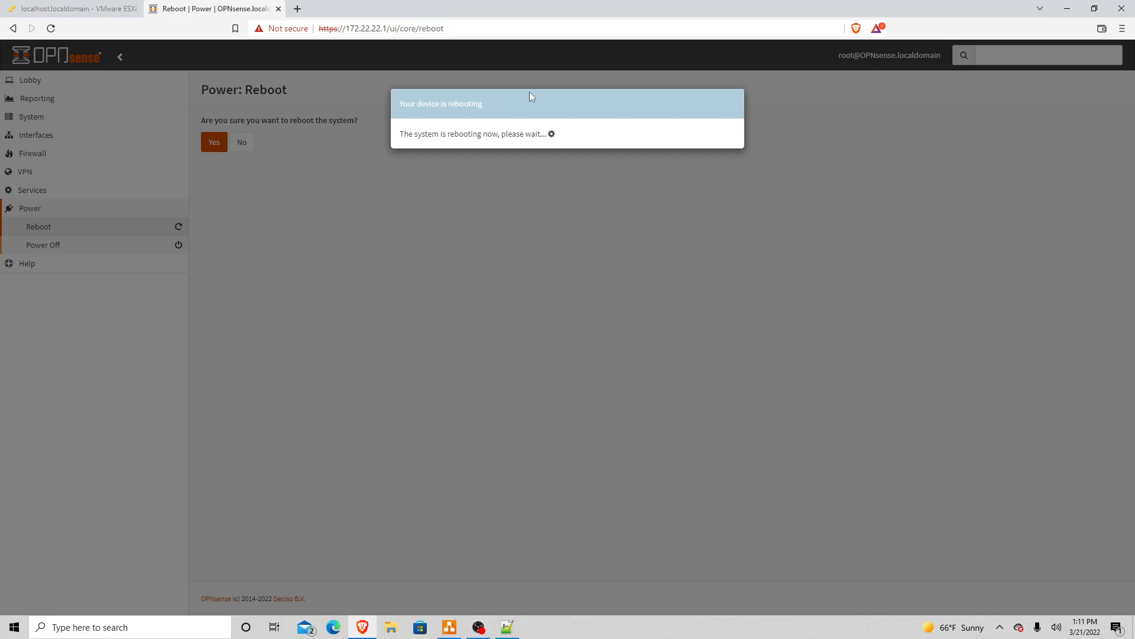
left_click(100, 9)
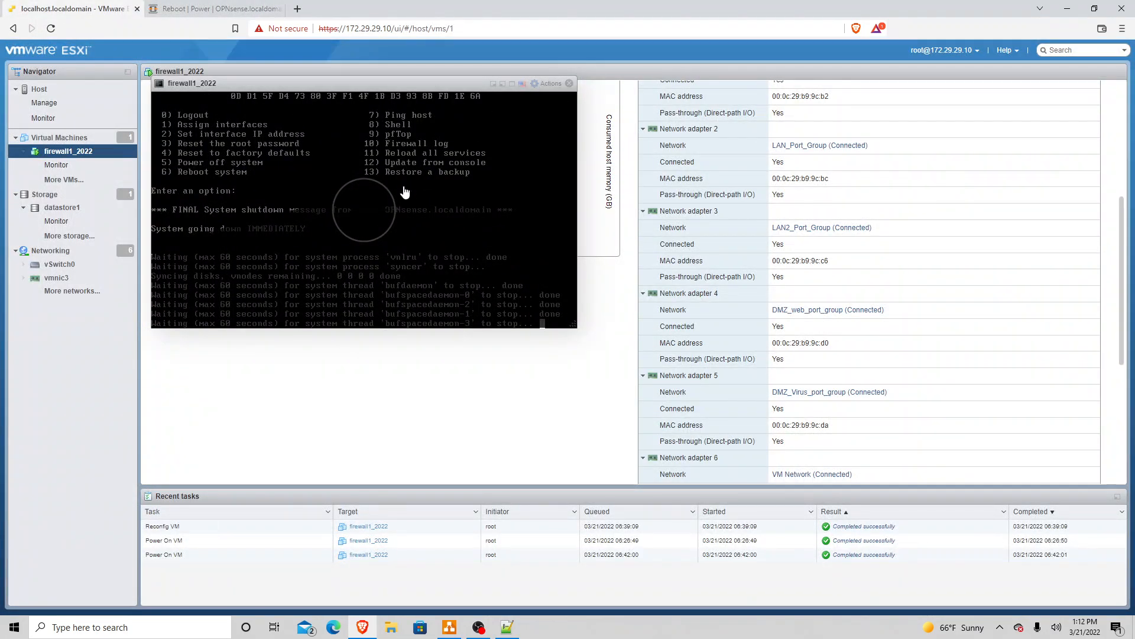
Step: Close the VM console and return to the top of the firewall1_2022 summary page
left_click(570, 84)
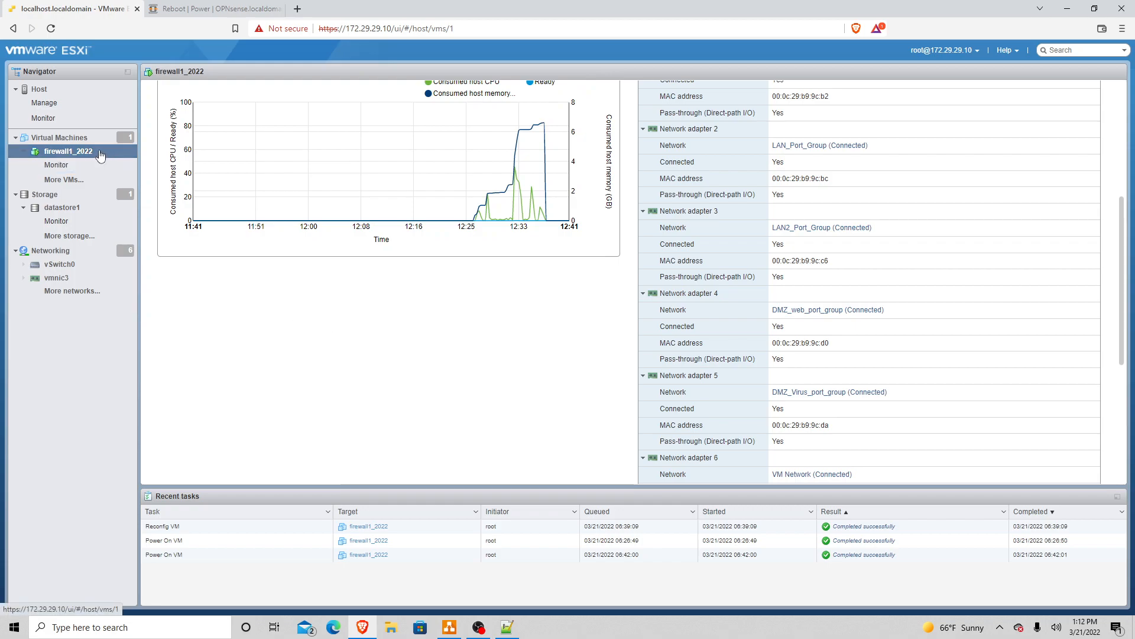
scroll(1122, 235, "up", 1)
scroll(1122, 235, "up", 5)
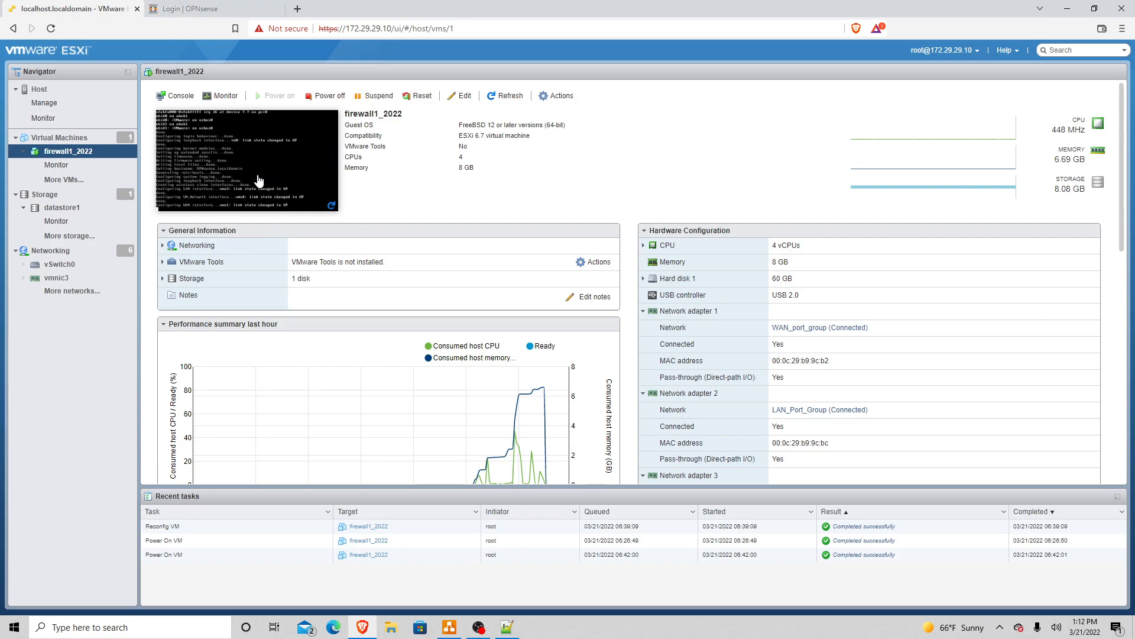
Step: Log in to OPNsense as root with the administrator password
left_click(220, 12)
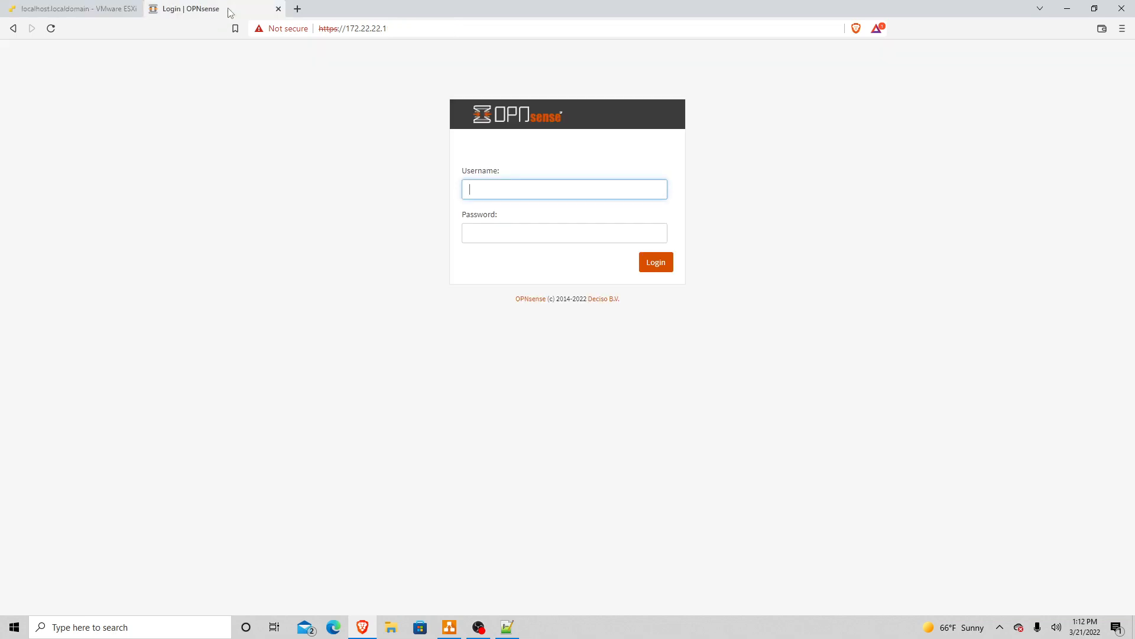
type("root")
key("Tab")
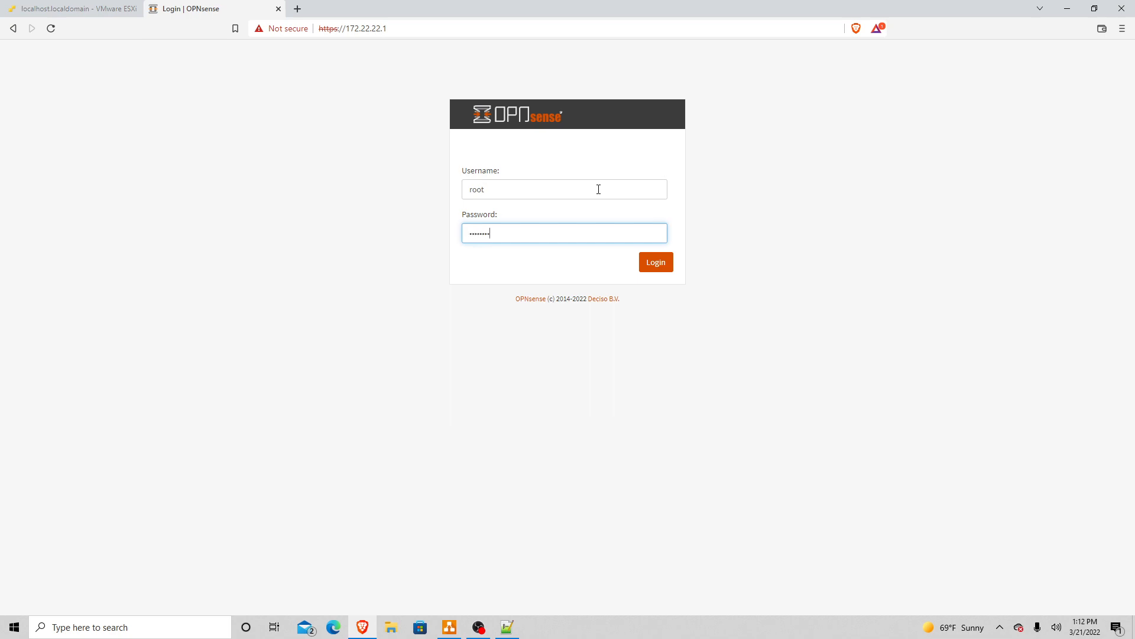
key("Return")
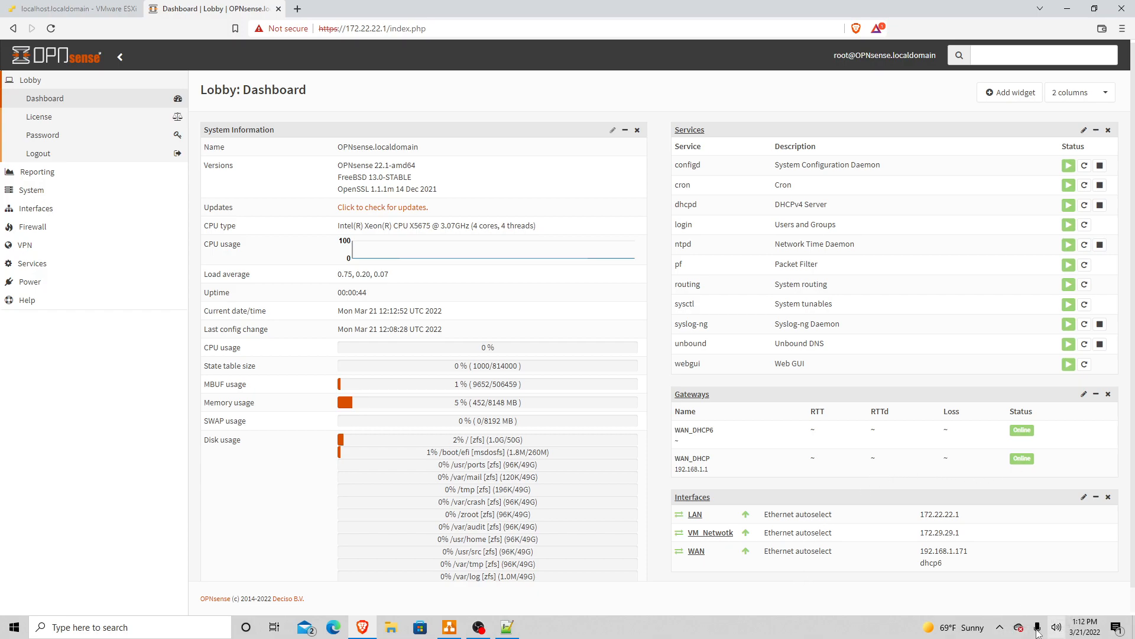
Step: Load google.com in a new browser tab
left_click(999, 627)
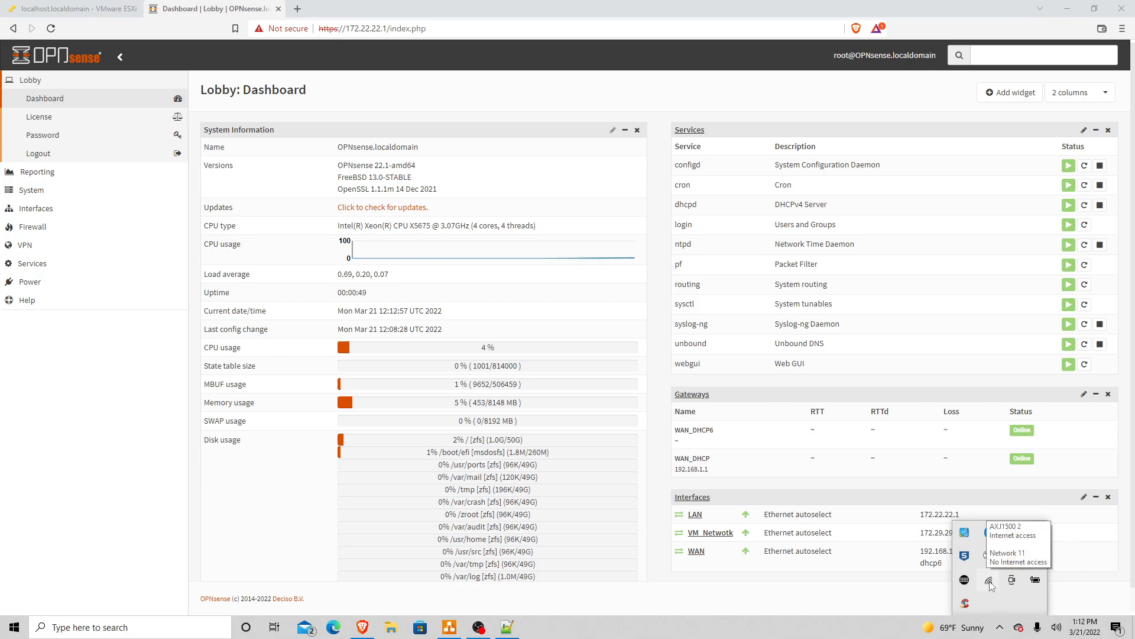
left_click(297, 11)
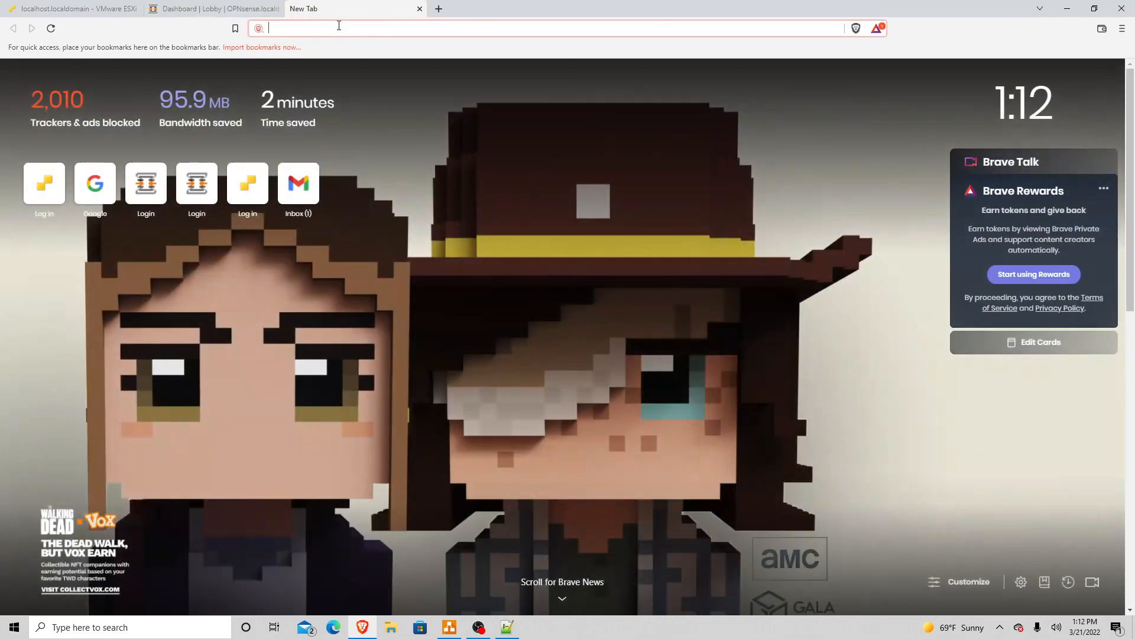
type("goo")
key("Return")
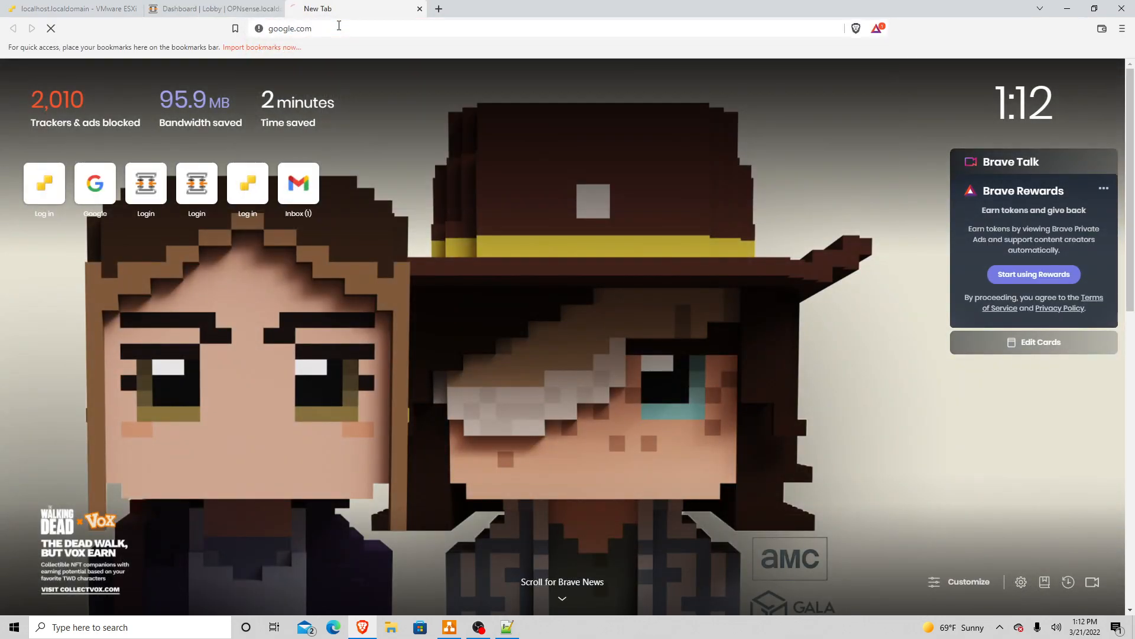
Step: Reload the OPNsense Lobby dashboard to confirm LAN, VM_Netwotk and WAN are up
left_click(203, 13)
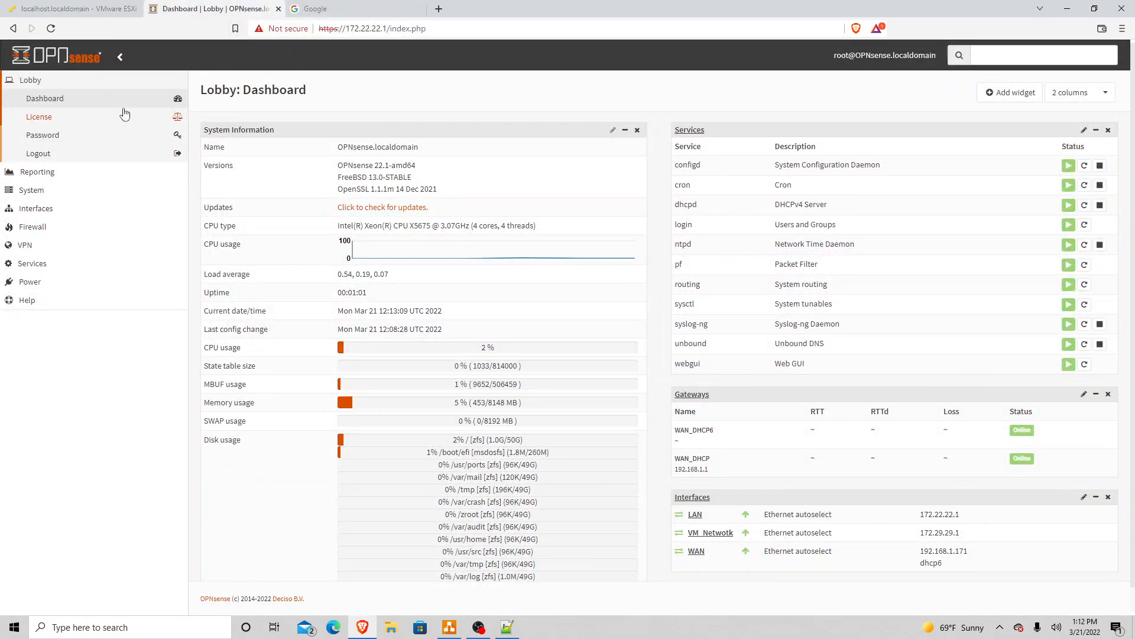
left_click(35, 83)
left_click(36, 83)
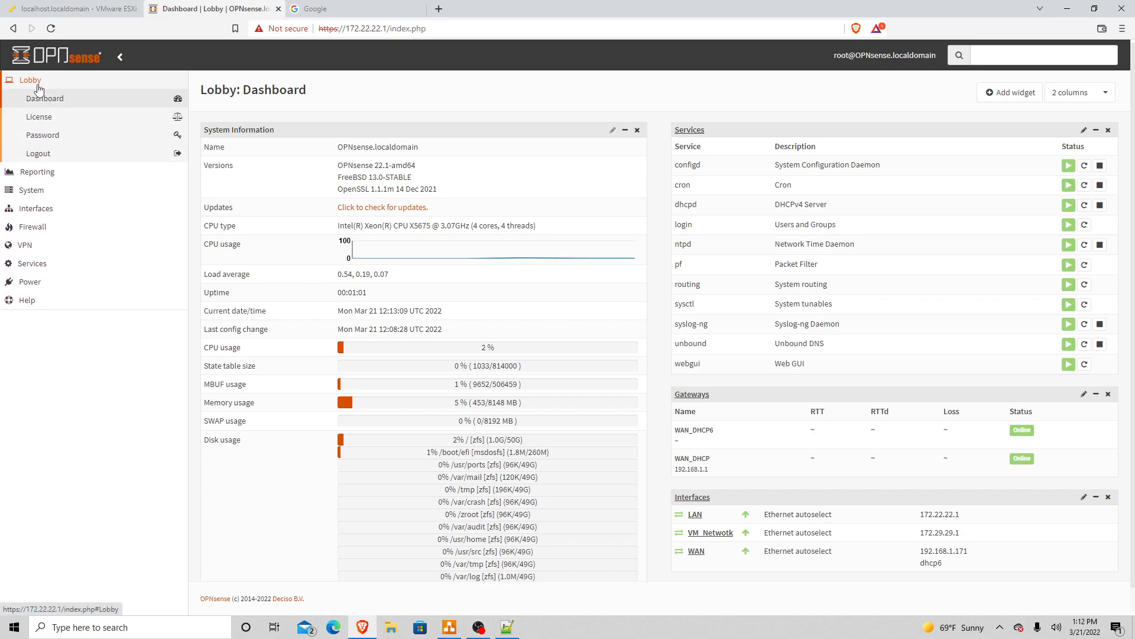
left_click(43, 101)
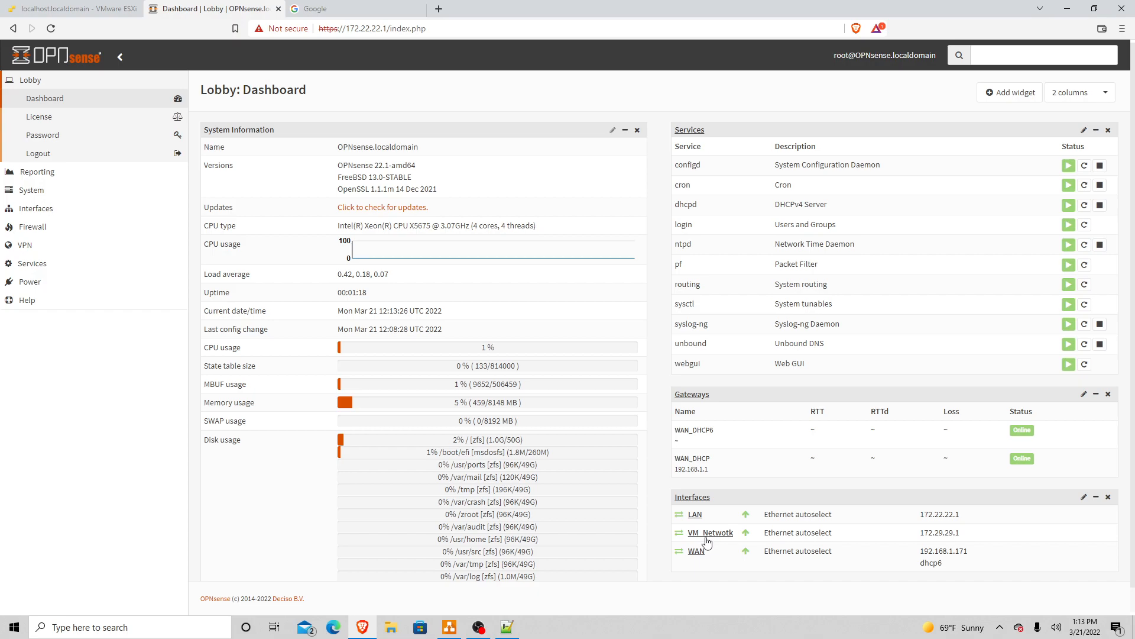
left_click(56, 10)
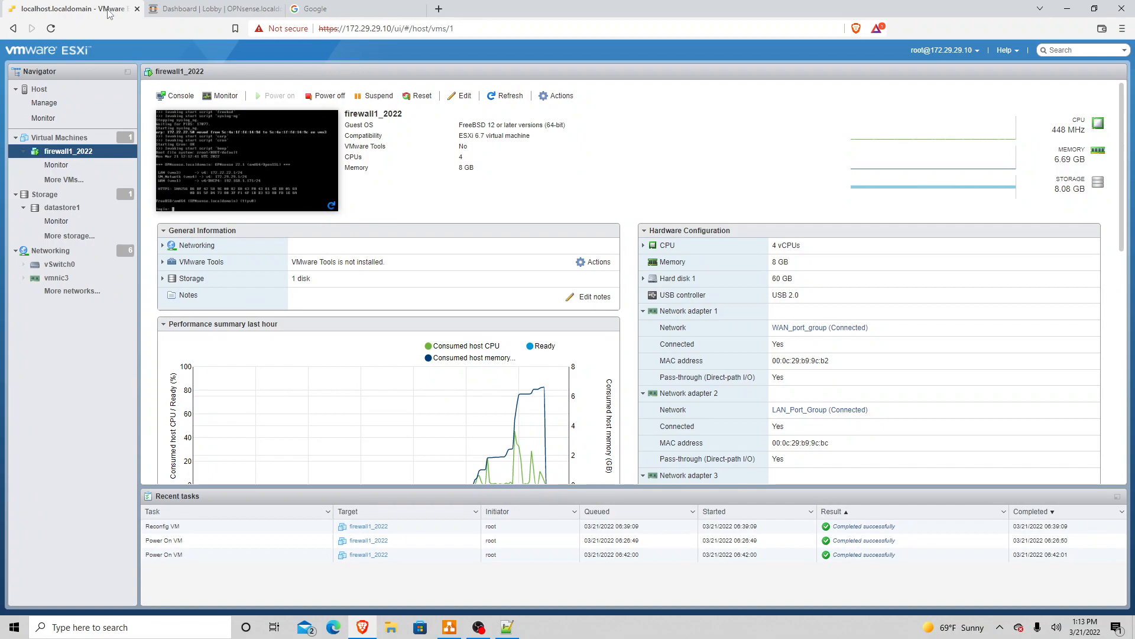
left_click(171, 11)
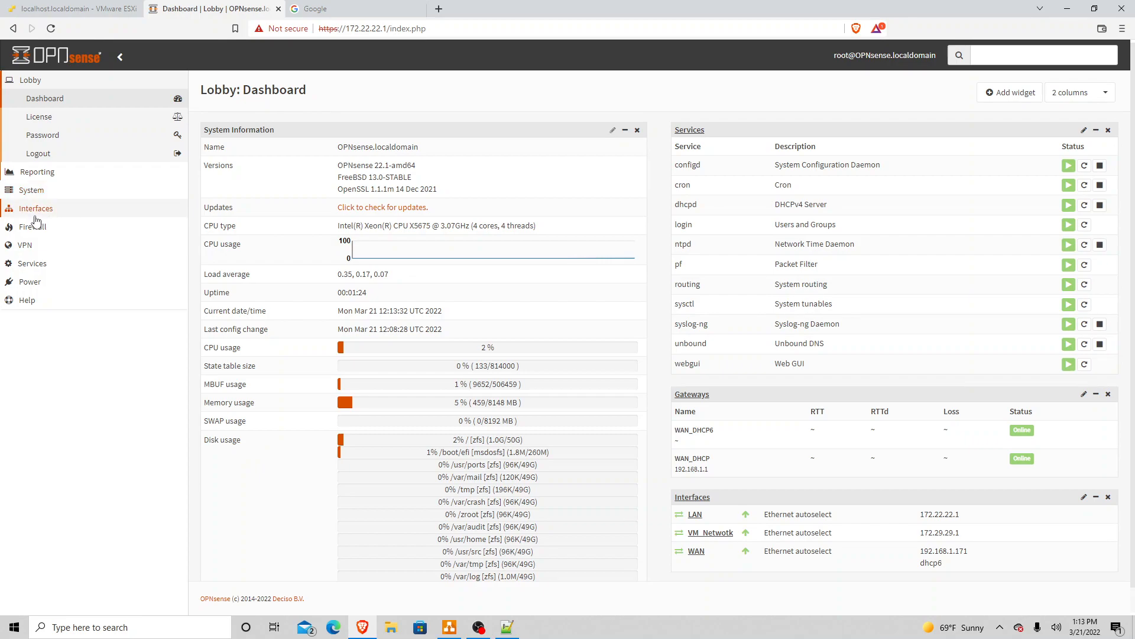
Step: View the Firewall > Rules > LAN default allow rules, then bring the VMware ESXi tab forward
left_click(19, 230)
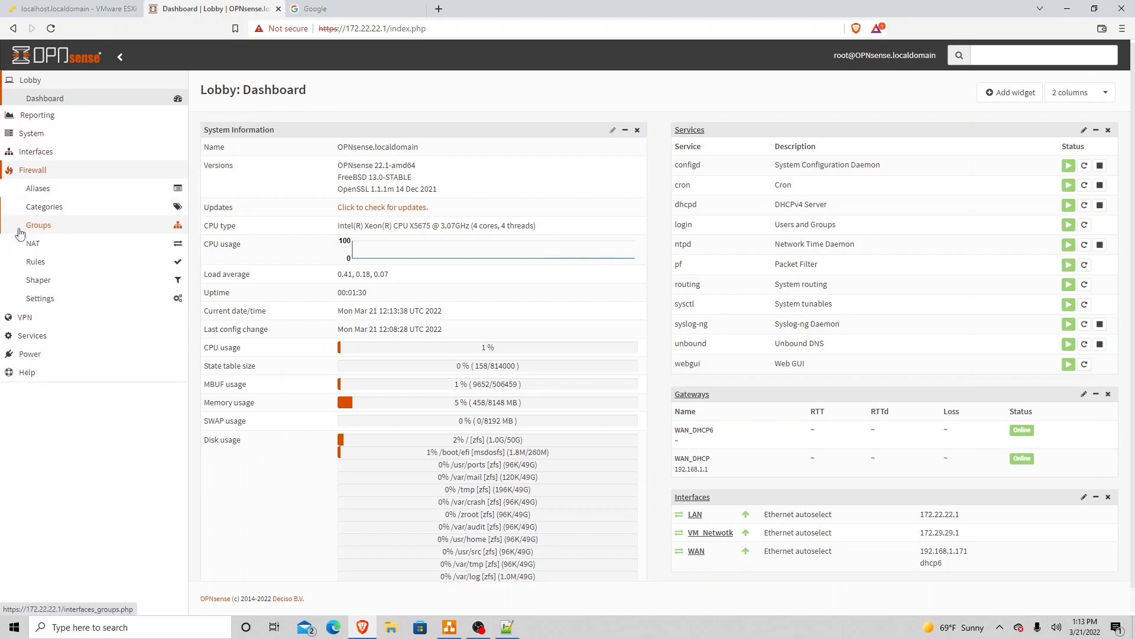
left_click(42, 245)
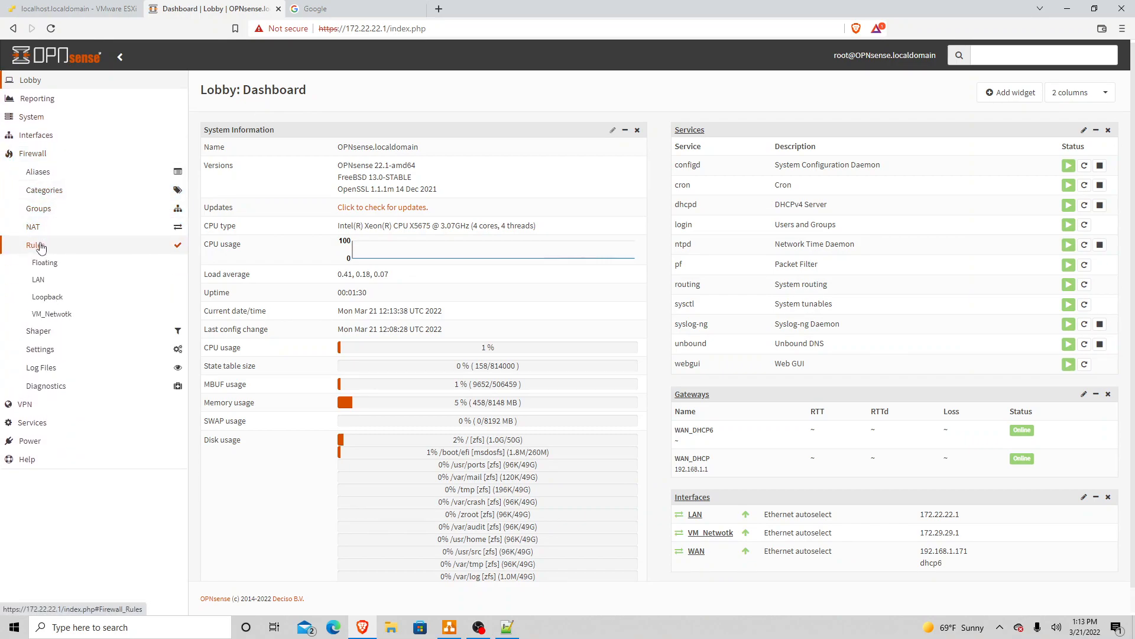
left_click(47, 284)
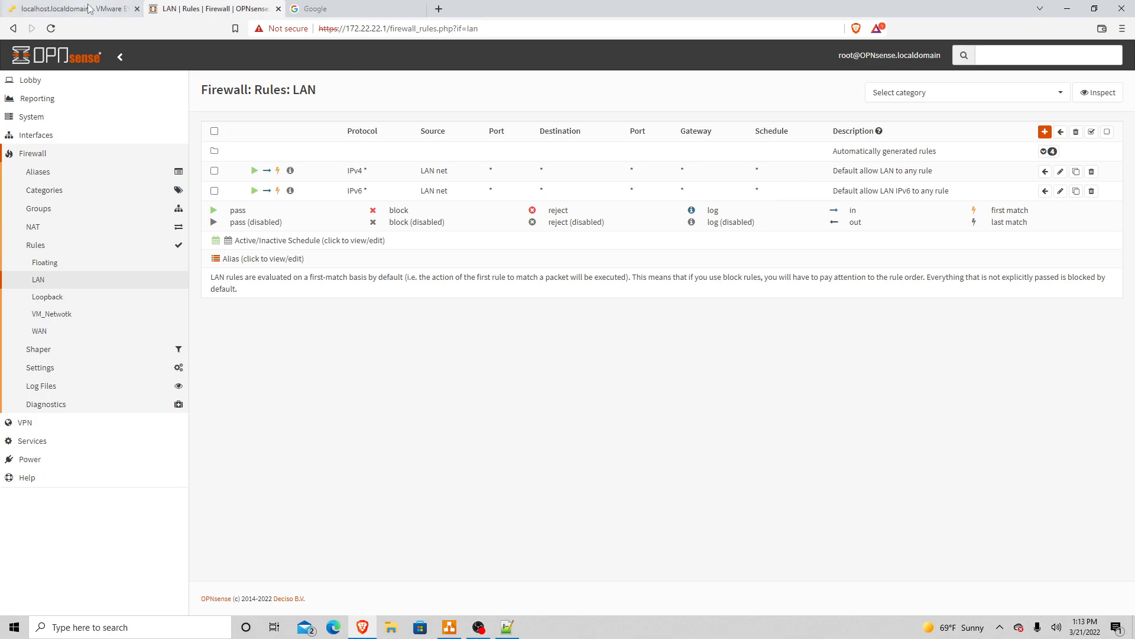
left_click(71, 8)
Step: Strip the /ui/#/host/vms/1 path from the ESXi address to load the 172.29.29.10 host summary
left_click_drag(391, 29, 628, 26)
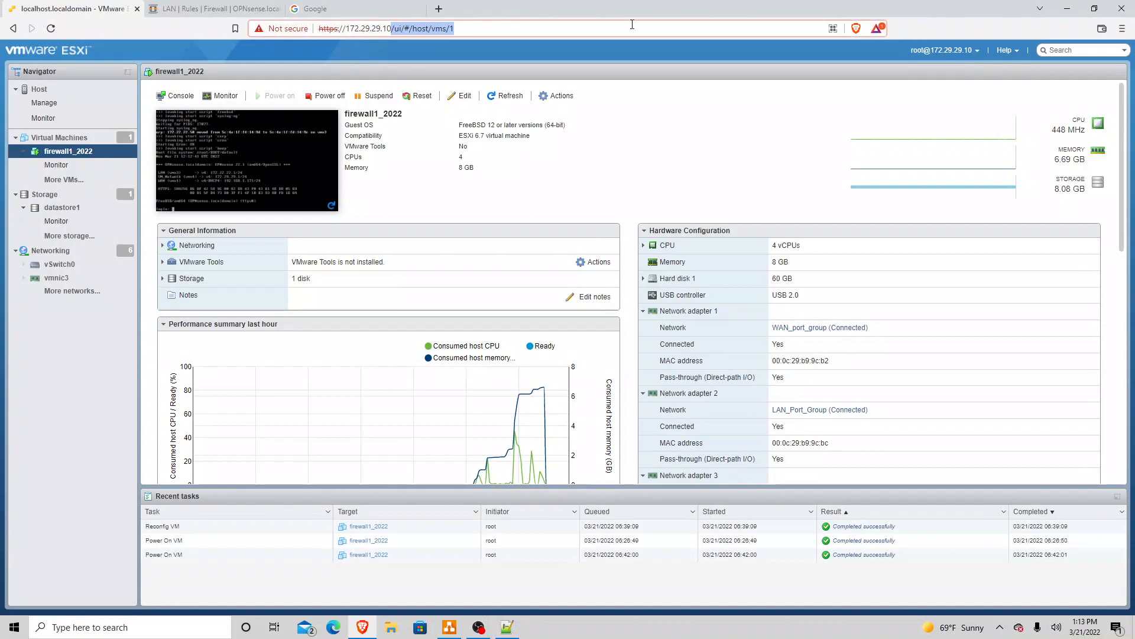
key("BackSpace")
key("Return")
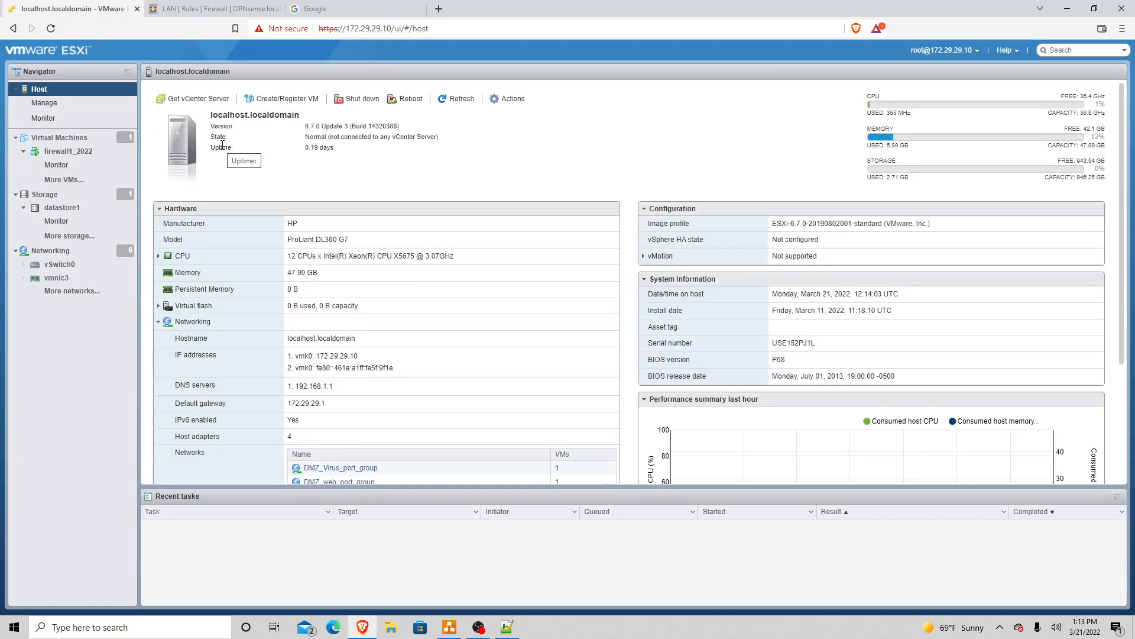
Step: Return to the OPNsense LAN firewall rules page in the browser
left_click(236, 13)
left_click(319, 11)
left_click(227, 14)
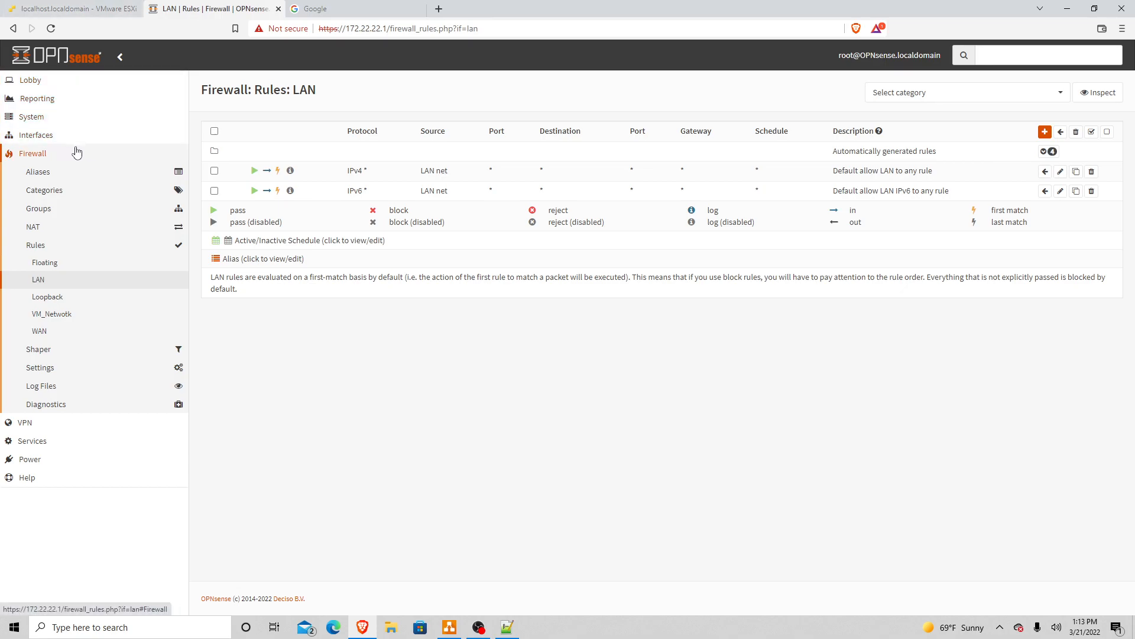
Step: Browse OPNsense's System, Configuration and Access menus, then show the draw.io Page-2 vSwitch network diagram
left_click(50, 119)
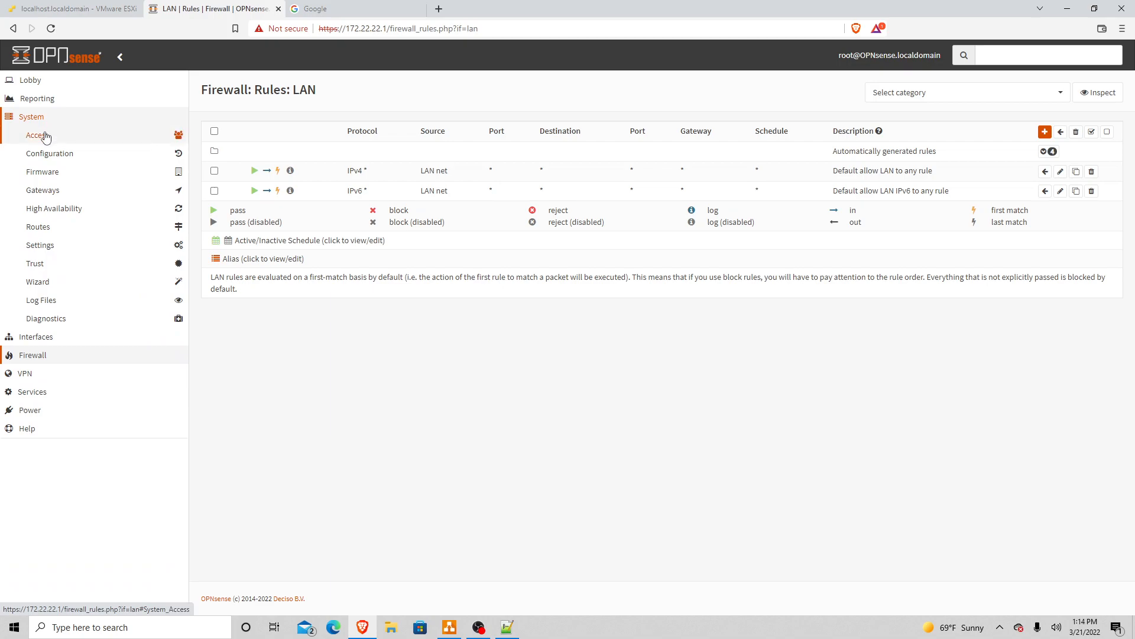
left_click(49, 155)
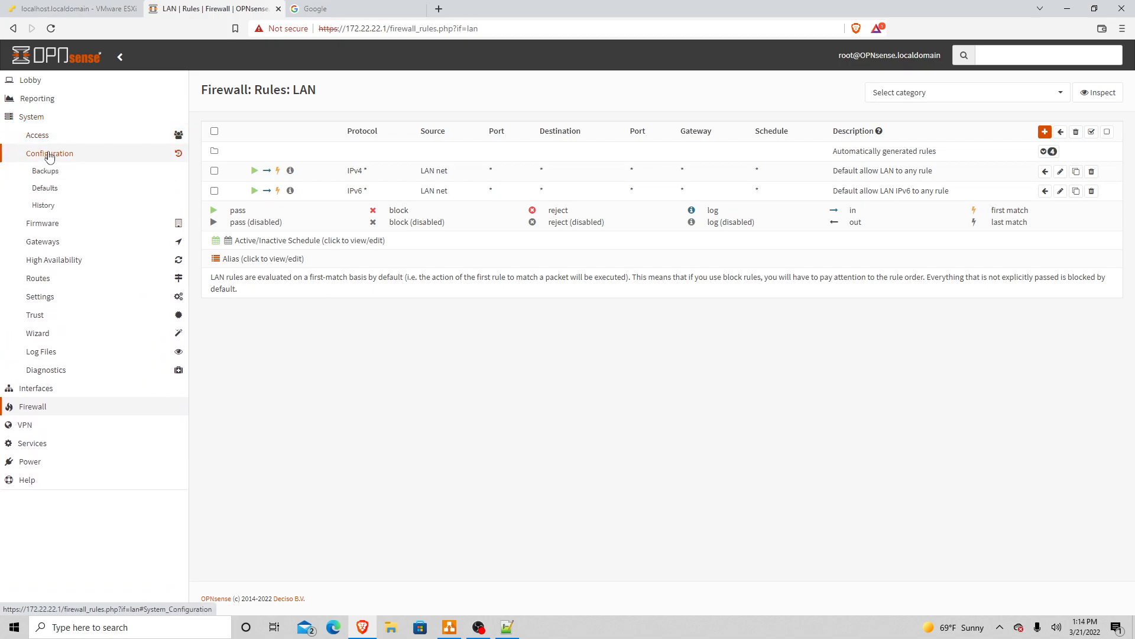
left_click(43, 136)
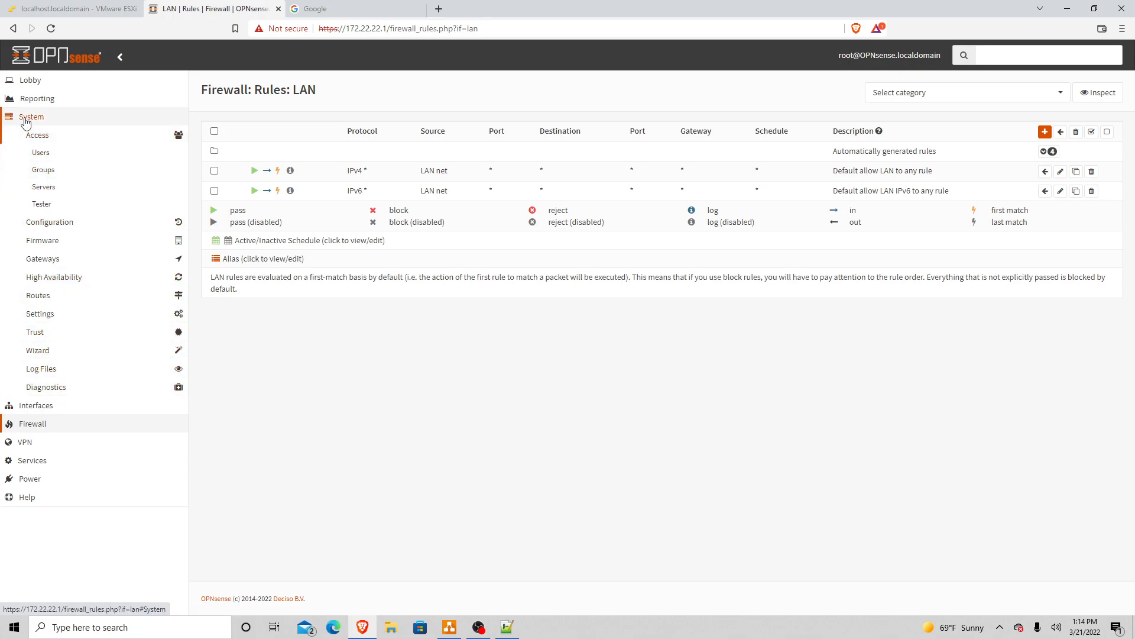
left_click(27, 118)
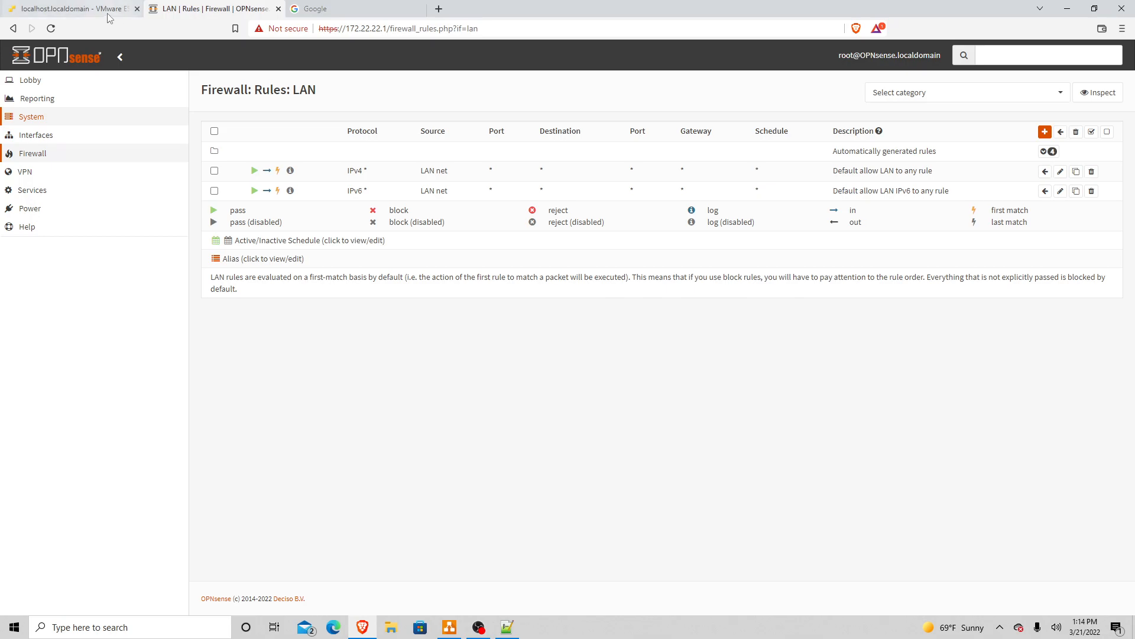
left_click(449, 627)
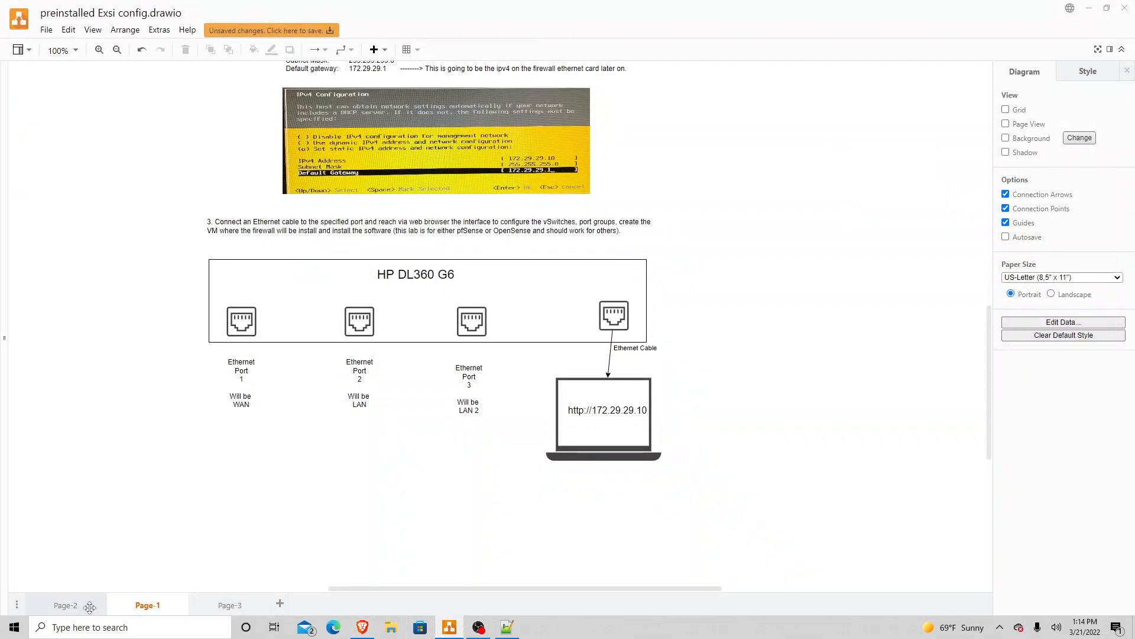
left_click(71, 605)
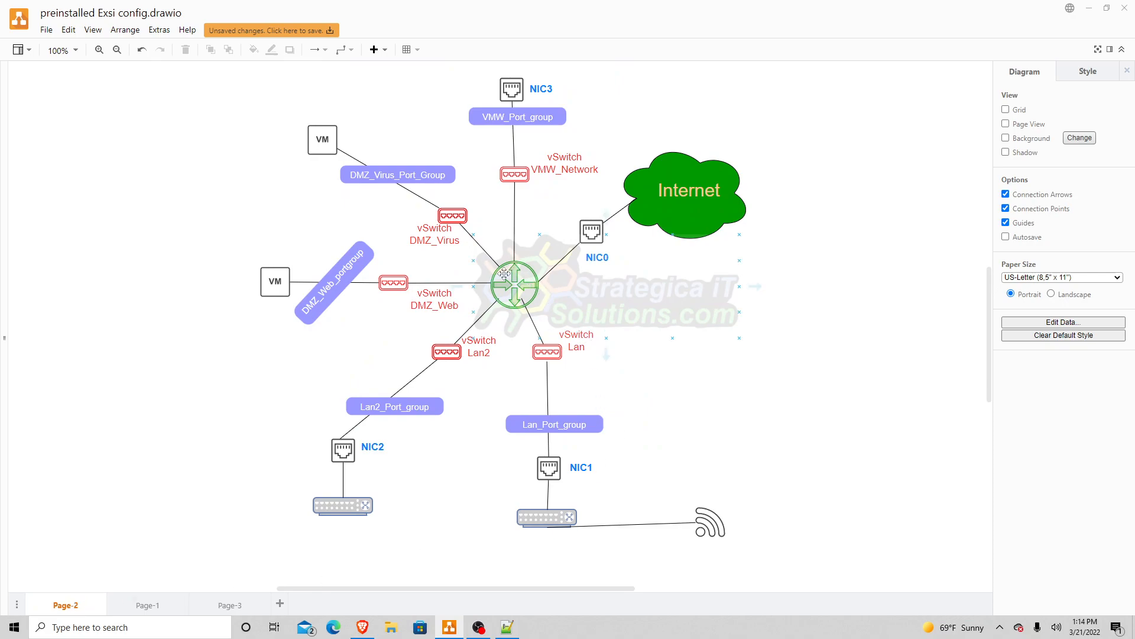